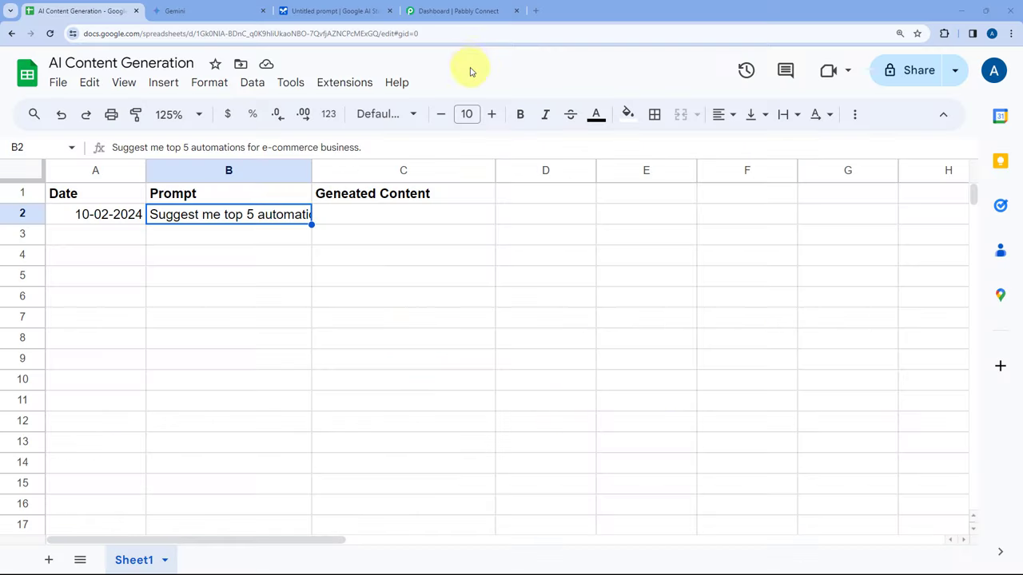
Examine the date, prompt and empty generated content cells in row 2, and view the Gemini start page
{"action": "left_click", "coordinate": [86, 241]}
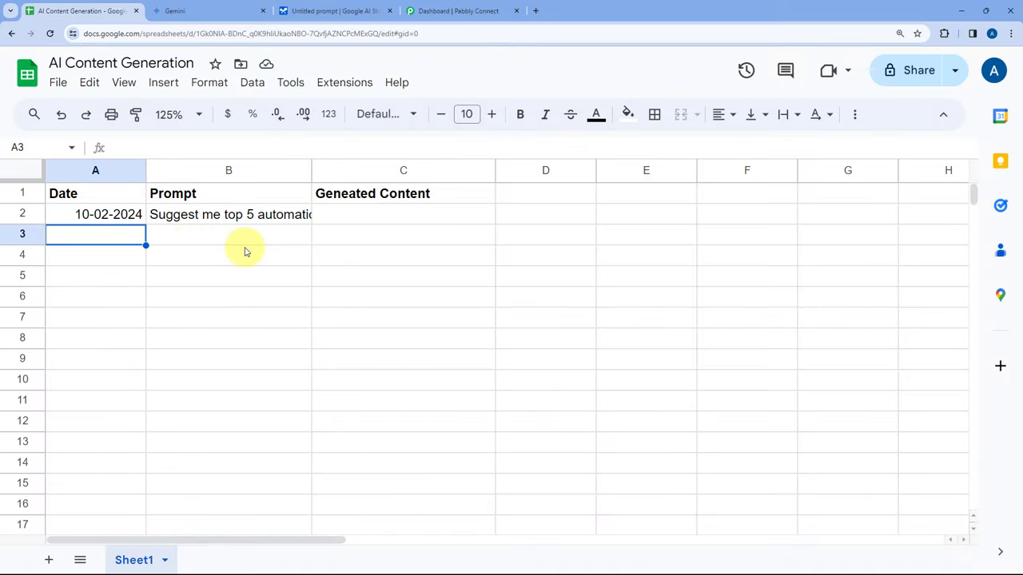
{"action": "left_click", "coordinate": [197, 220]}
{"action": "double_click", "coordinate": [221, 214]}
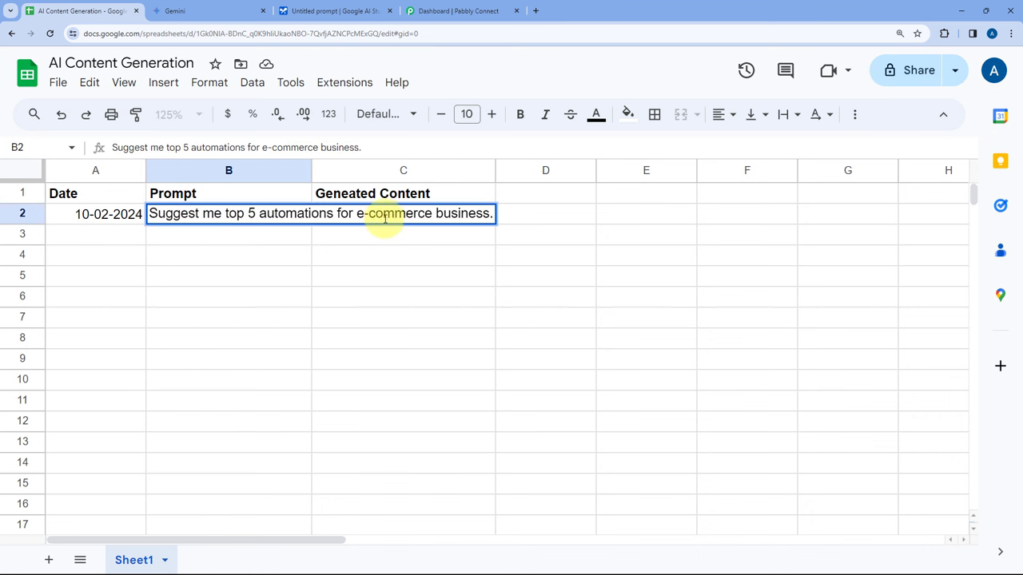
{"action": "left_click", "coordinate": [122, 217]}
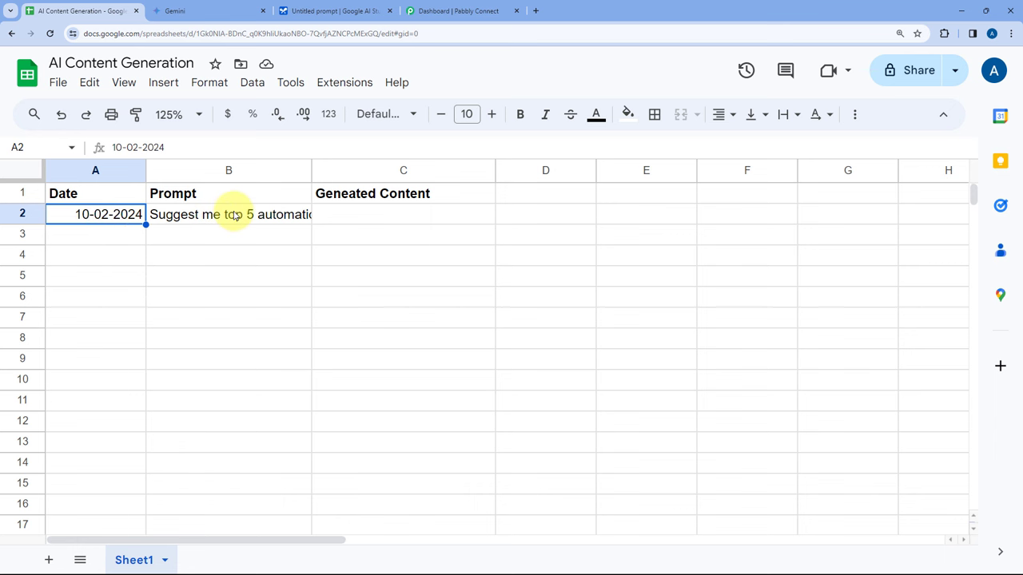
{"action": "left_click", "coordinate": [183, 11]}
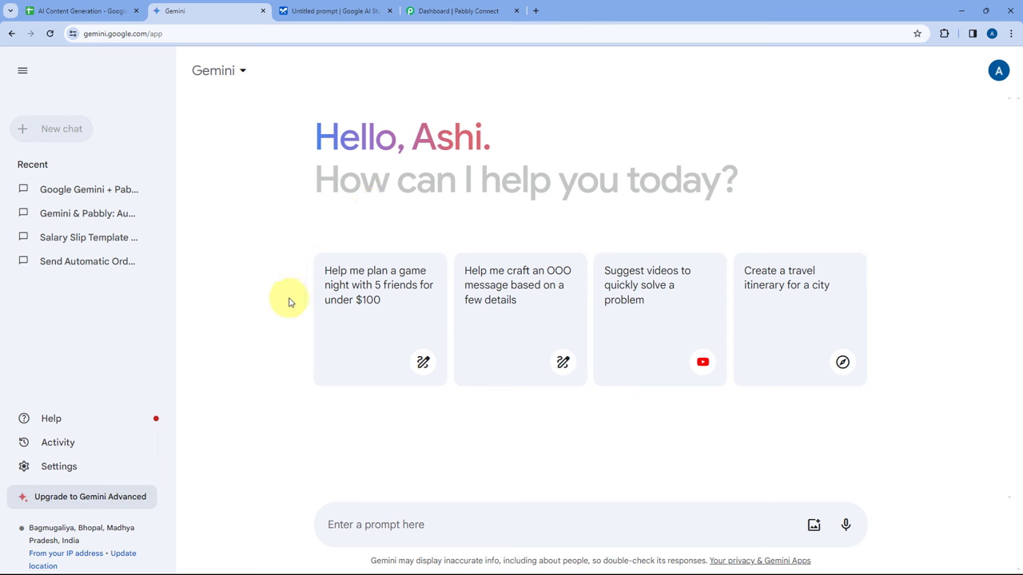
{"action": "left_click", "coordinate": [120, 8]}
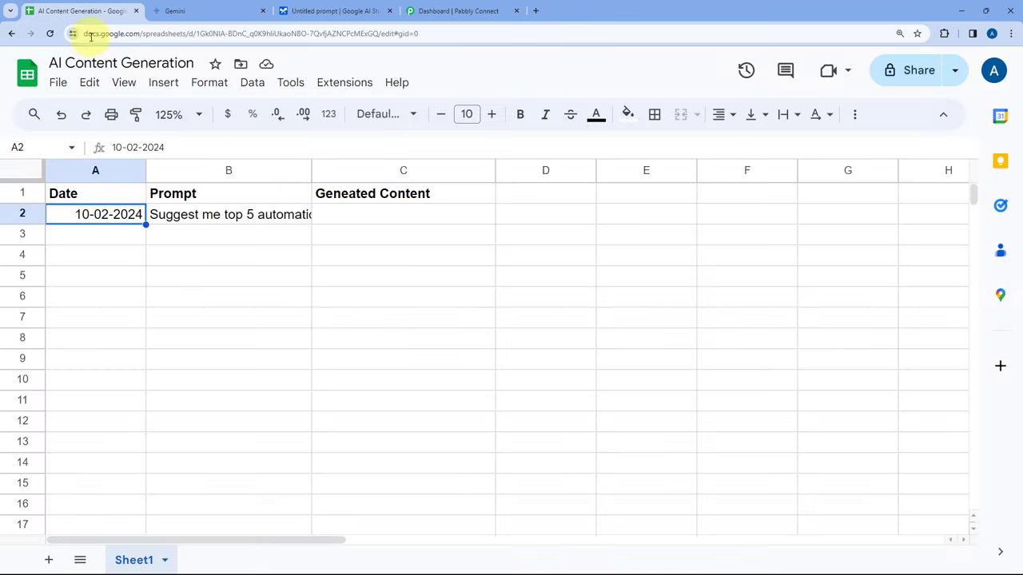
{"action": "double_click", "coordinate": [354, 213]}
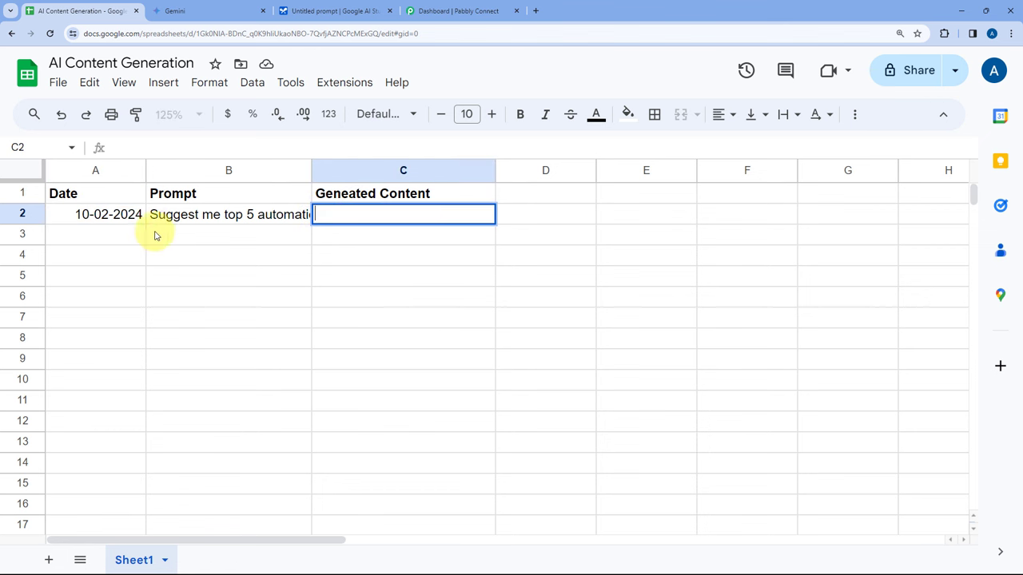
{"action": "left_click", "coordinate": [126, 236]}
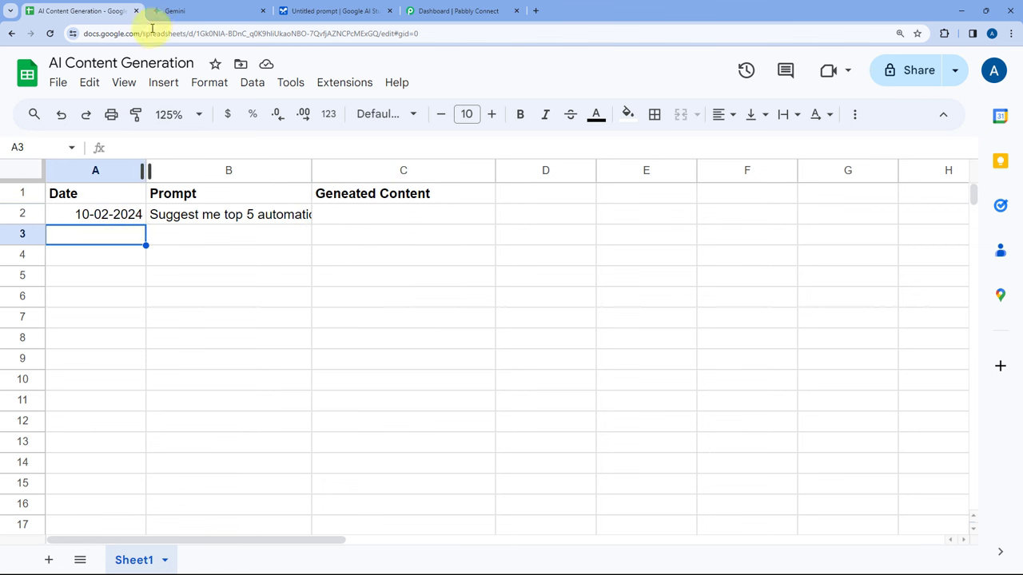
{"action": "left_click", "coordinate": [237, 9]}
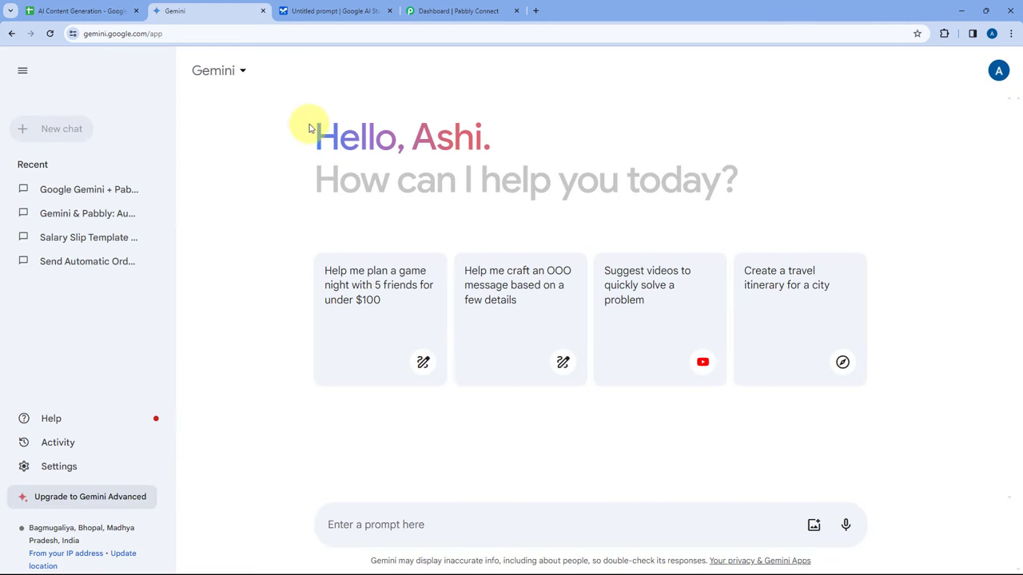
Switch to Pabbly Connect and create a workflow named "Google Sheets to Gemini" in the Home folder
{"action": "left_click", "coordinate": [447, 11]}
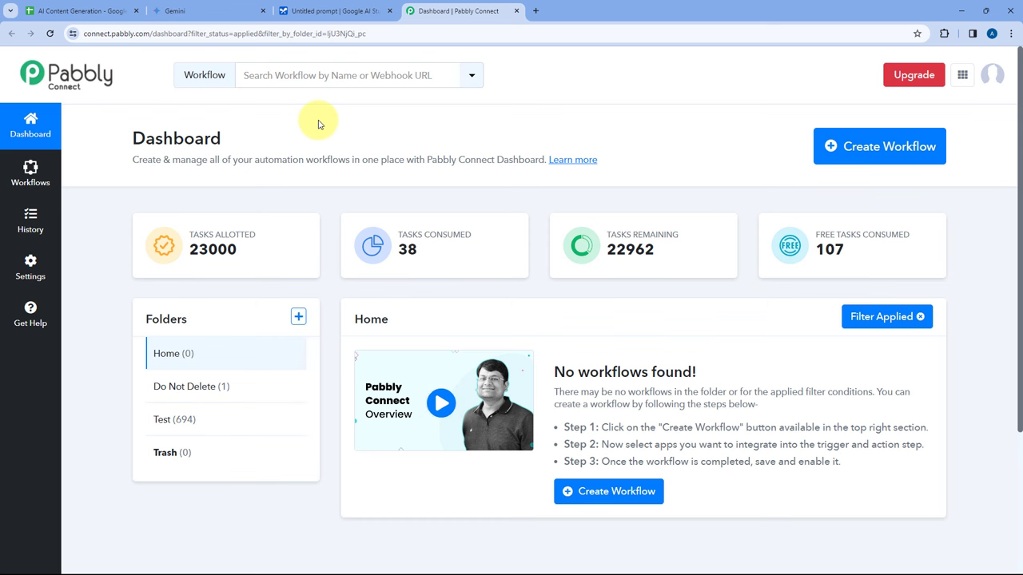
{"action": "left_click", "coordinate": [883, 154]}
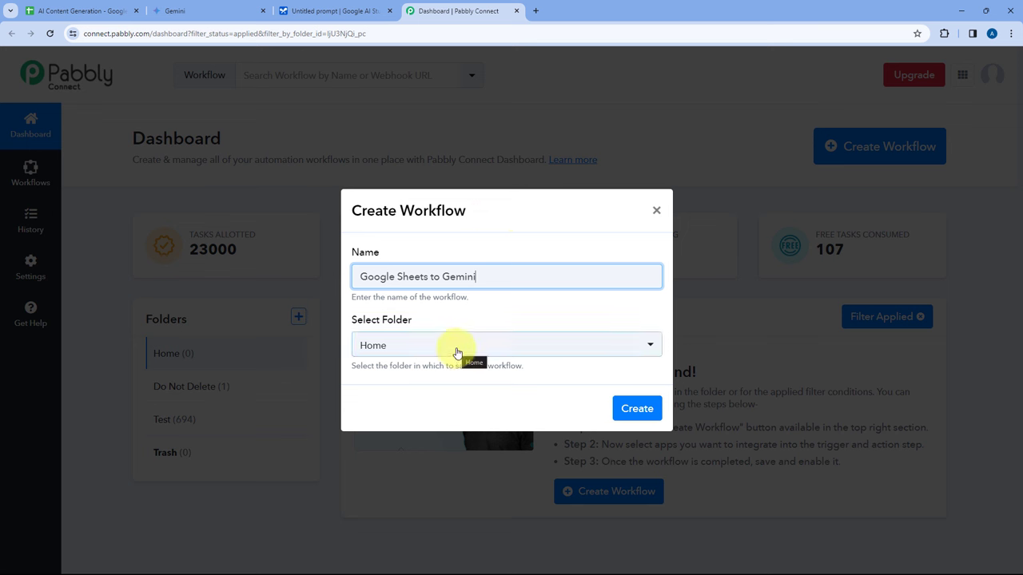
{"action": "left_click", "coordinate": [457, 349]}
{"action": "left_click", "coordinate": [458, 348]}
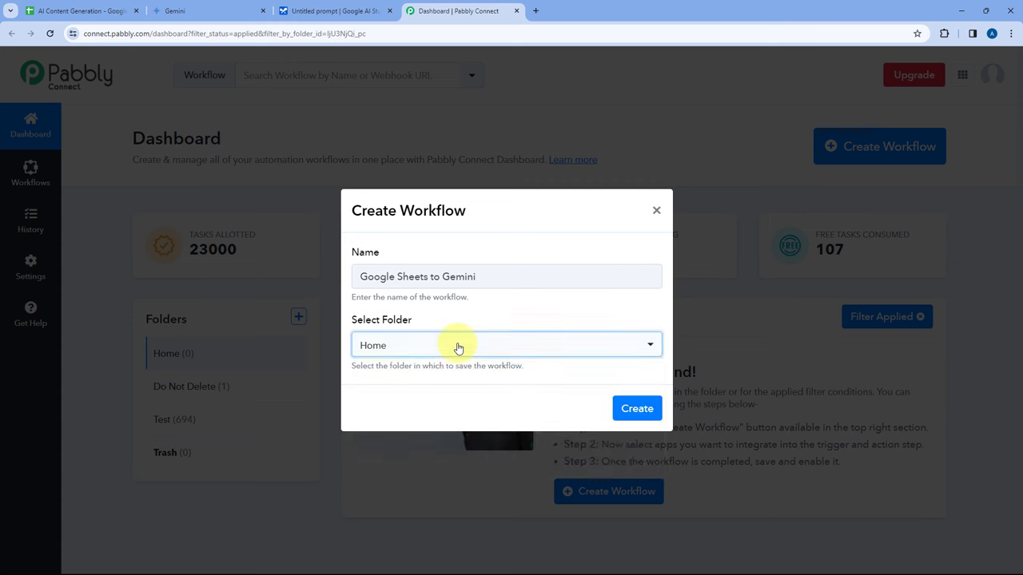
{"action": "left_click", "coordinate": [641, 408]}
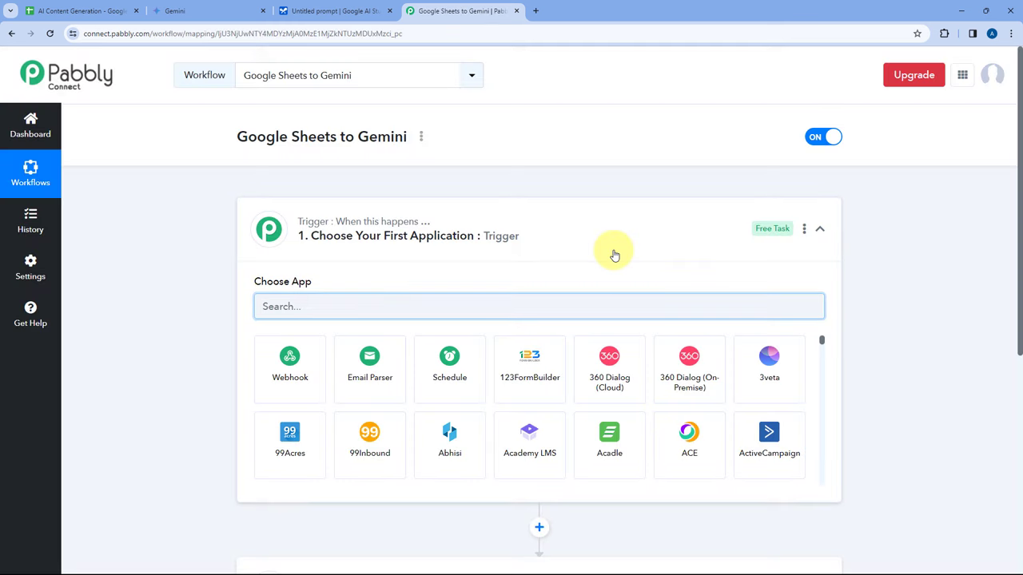
Review the workflow's trigger and action sections against the prompt spreadsheet, its empty generated content cell and the Gemini page
{"action": "left_click", "coordinate": [612, 251]}
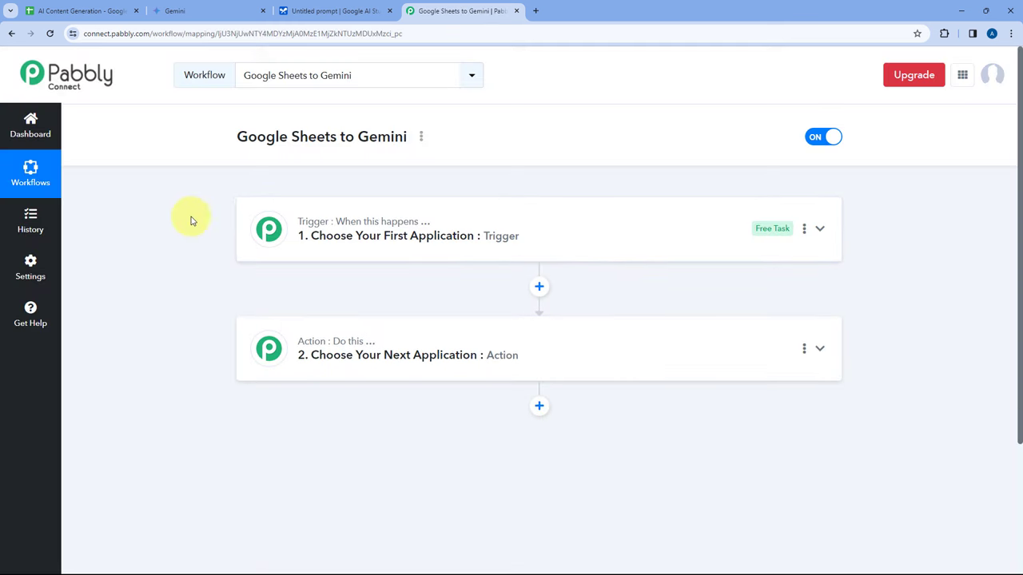
{"action": "scroll", "coordinate": [193, 221], "scroll_direction": "down", "scroll_amount": 1}
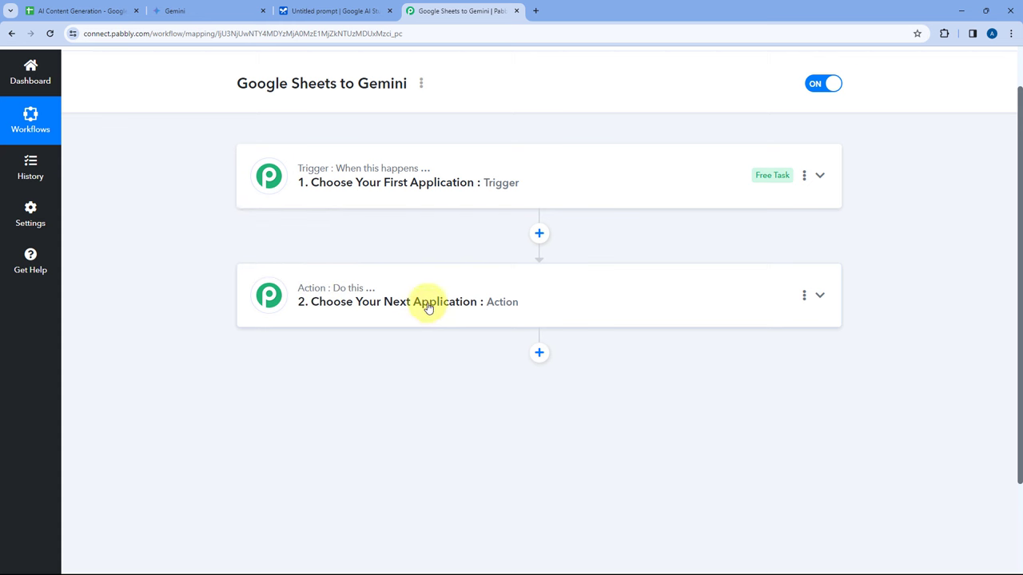
{"action": "left_click", "coordinate": [513, 175]}
{"action": "scroll", "coordinate": [203, 221], "scroll_direction": "up", "scroll_amount": 1}
{"action": "scroll", "coordinate": [203, 226], "scroll_direction": "down", "scroll_amount": 1}
{"action": "scroll", "coordinate": [203, 224], "scroll_direction": "down", "scroll_amount": 1}
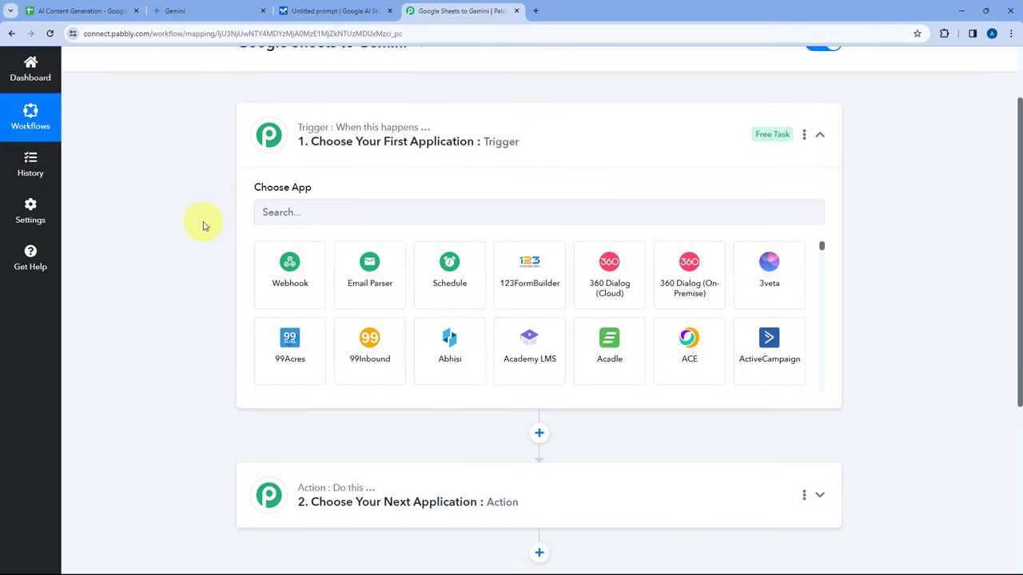
{"action": "left_click", "coordinate": [119, 11]}
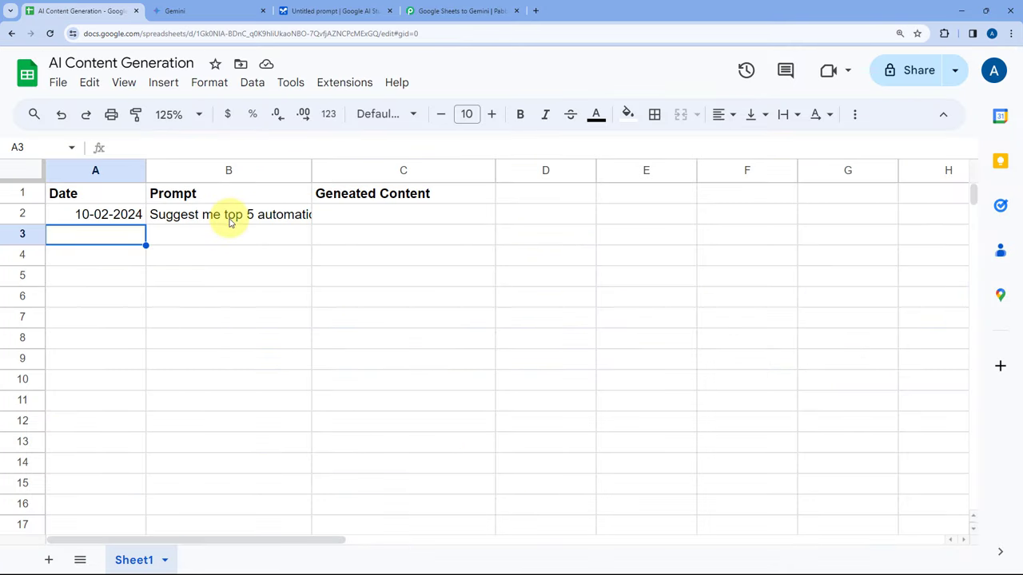
{"action": "left_click", "coordinate": [458, 11]}
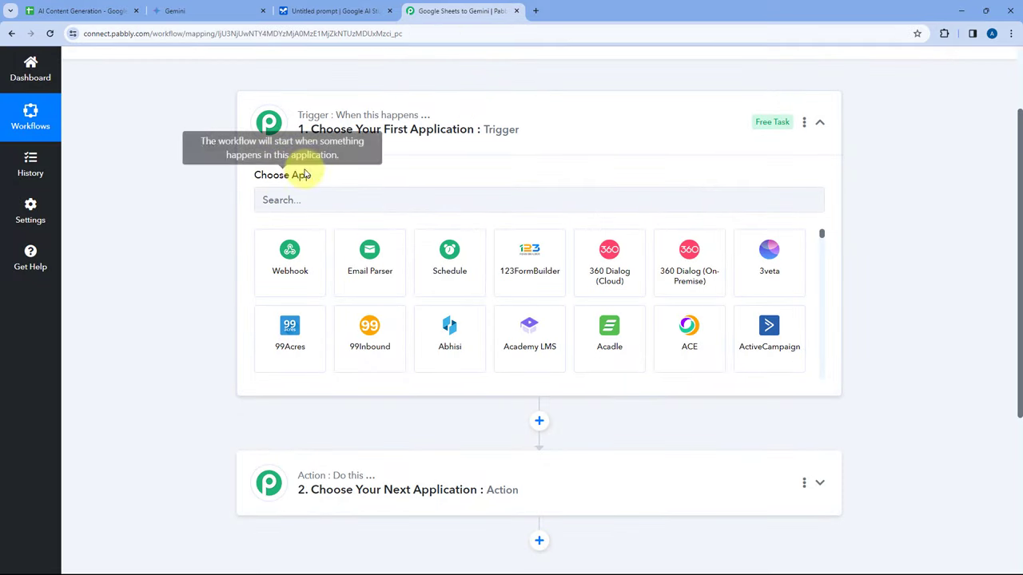
{"action": "left_click", "coordinate": [88, 10]}
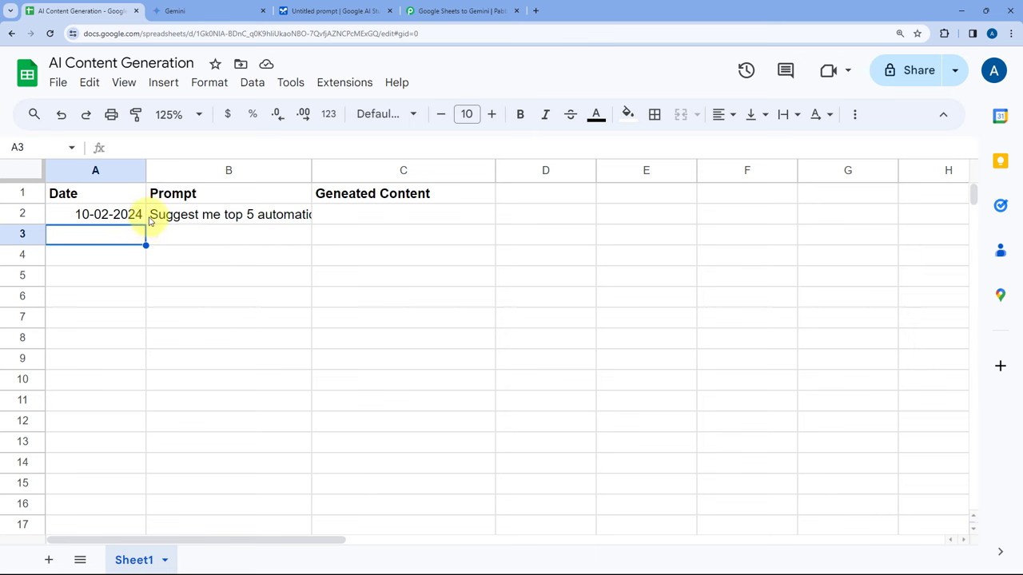
{"action": "left_click", "coordinate": [480, 11]}
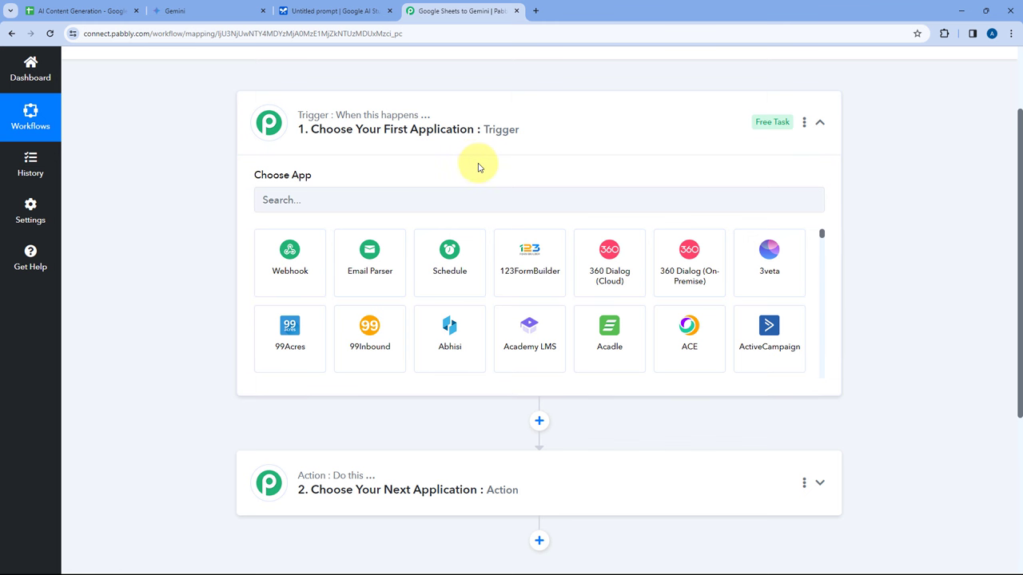
{"action": "scroll", "coordinate": [204, 167], "scroll_direction": "down", "scroll_amount": 1}
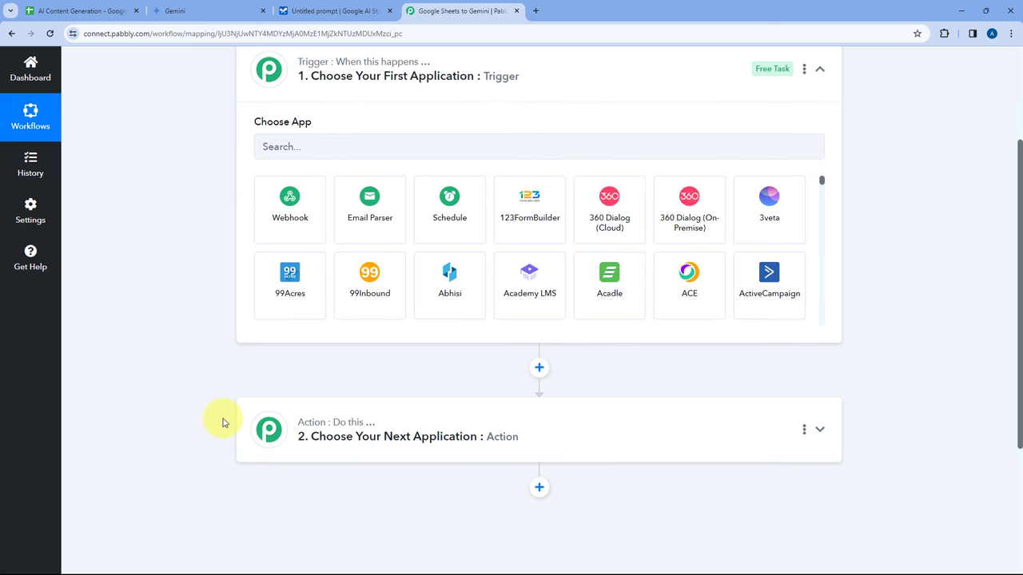
{"action": "left_click", "coordinate": [199, 7]}
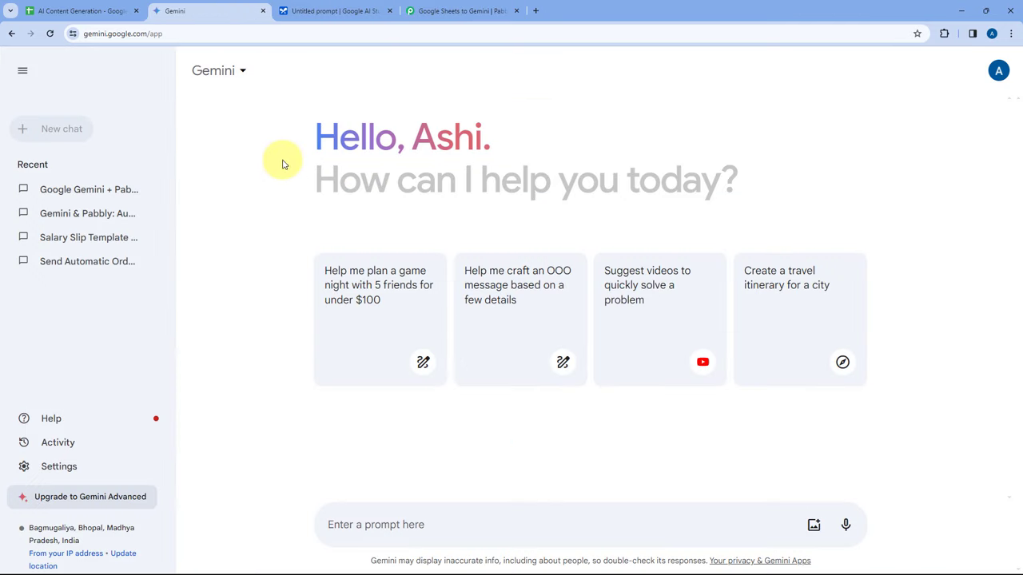
{"action": "left_click", "coordinate": [434, 8]}
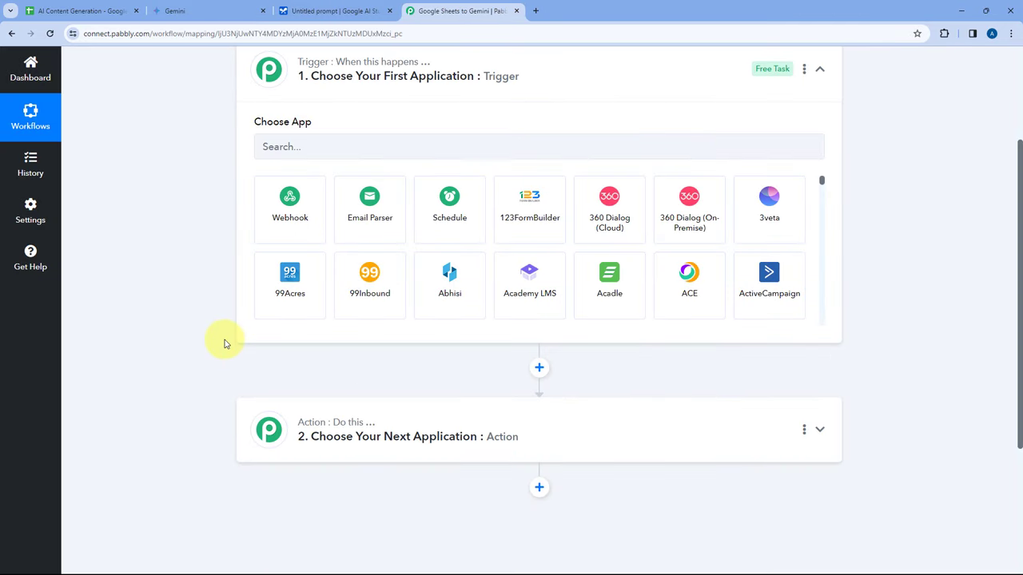
{"action": "scroll", "coordinate": [193, 346], "scroll_direction": "down", "scroll_amount": 2}
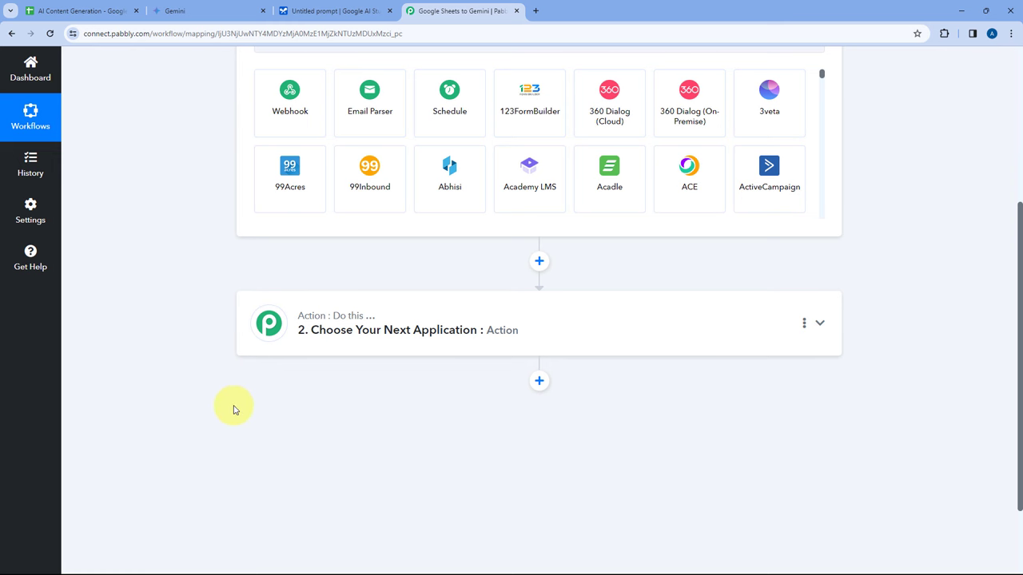
{"action": "left_click", "coordinate": [93, 10]}
{"action": "left_click", "coordinate": [344, 213]}
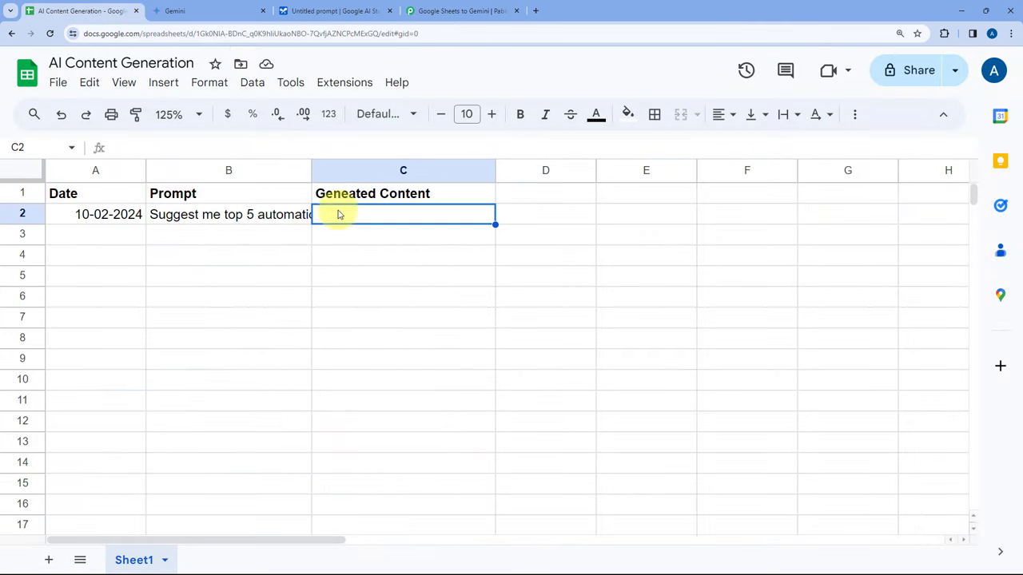
{"action": "left_click", "coordinate": [461, 10]}
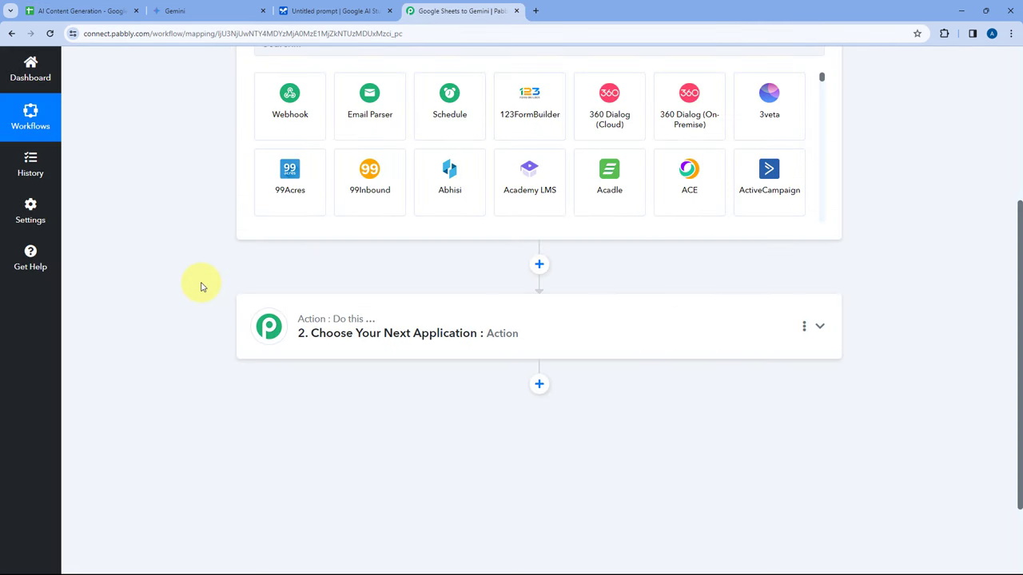
Set the workflow trigger to Google Sheets with the event New or Updated Spreadsheet Row
{"action": "scroll", "coordinate": [200, 283], "scroll_direction": "up", "scroll_amount": 3}
{"action": "left_click", "coordinate": [290, 200]}
{"action": "type", "text": "G"}
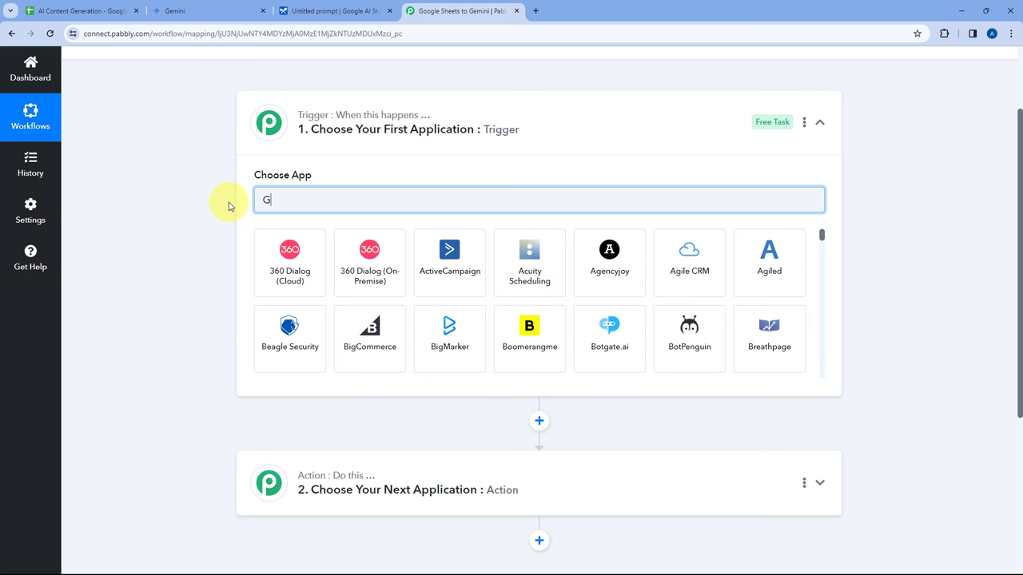
{"action": "type", "text": "oogle Sheets"}
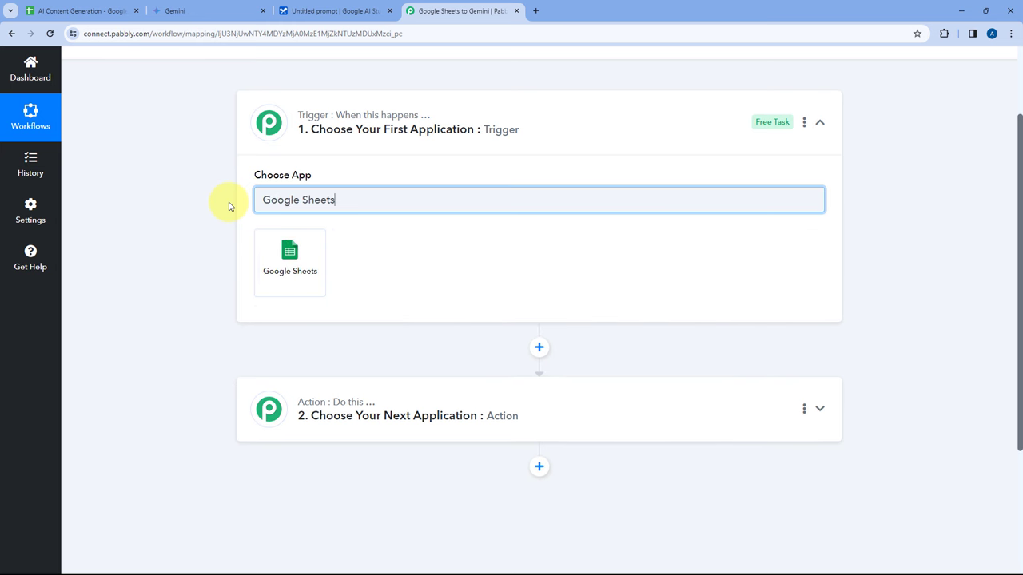
{"action": "left_click", "coordinate": [267, 251]}
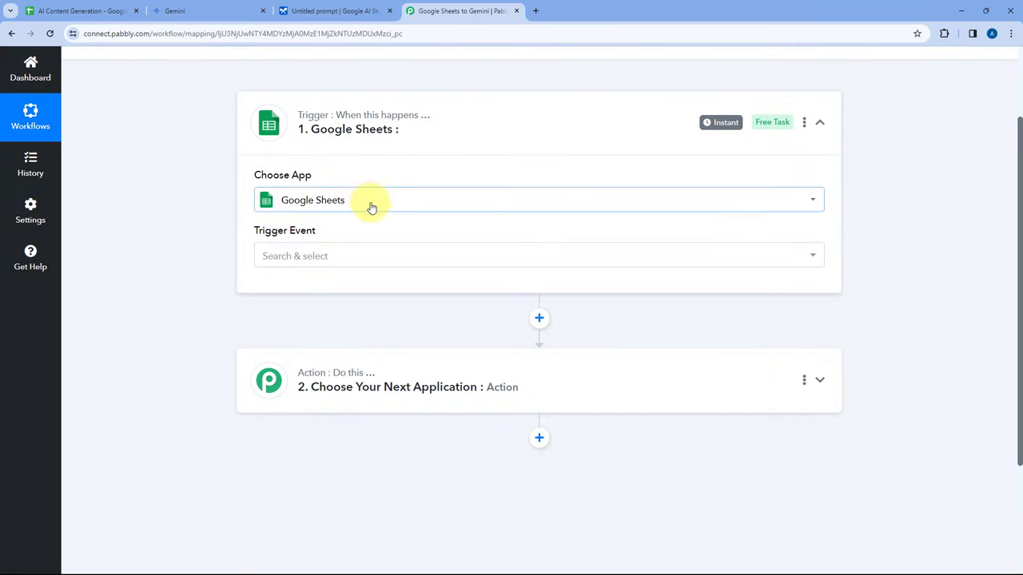
{"action": "left_click", "coordinate": [376, 256]}
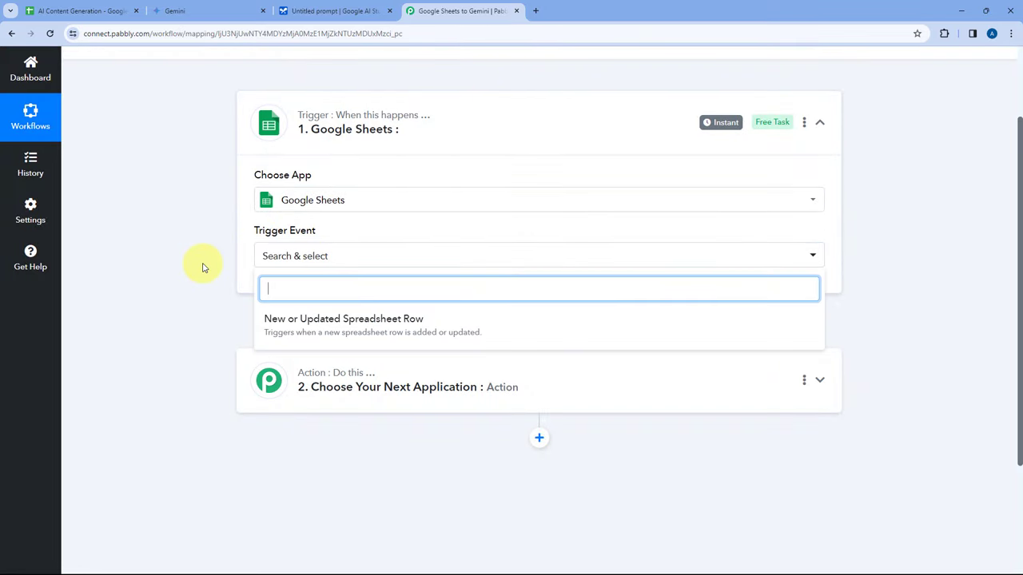
{"action": "scroll", "coordinate": [232, 240], "scroll_direction": "down", "scroll_amount": 1}
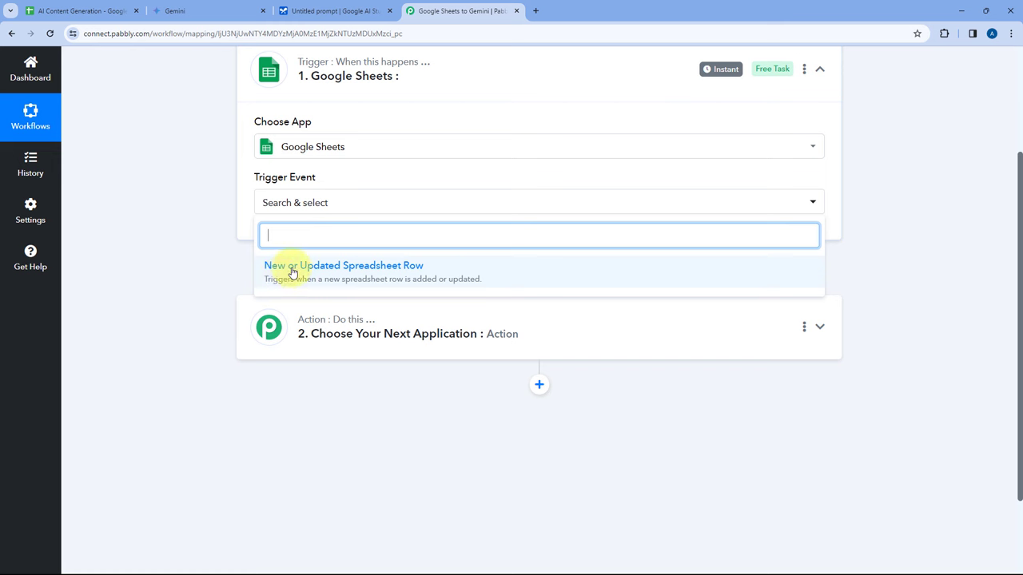
{"action": "left_click", "coordinate": [464, 268]}
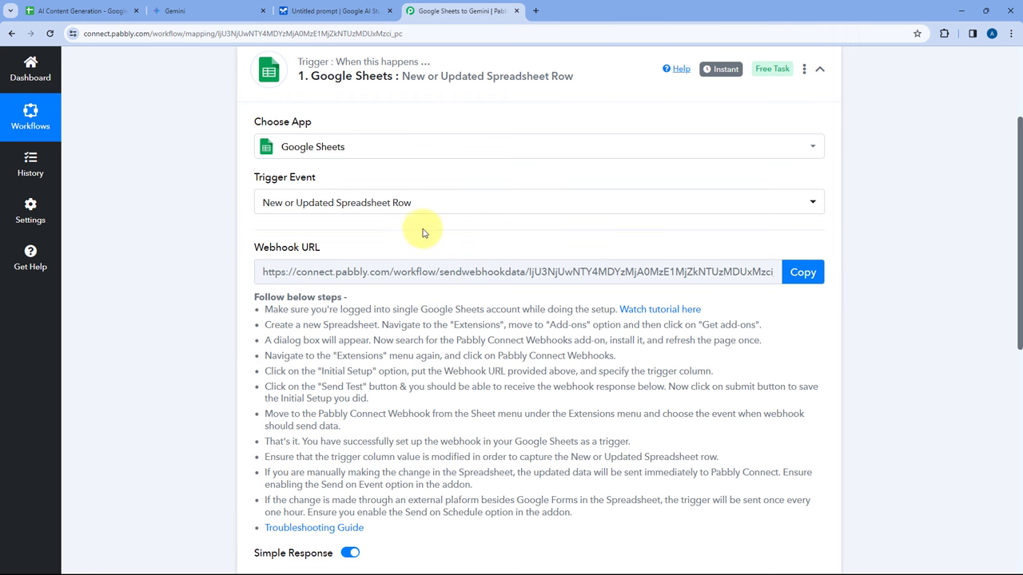
Copy the Google Sheets trigger's webhook URL and switch to the AI Content Generation spreadsheet
{"action": "scroll", "coordinate": [412, 228], "scroll_direction": "down", "scroll_amount": 1}
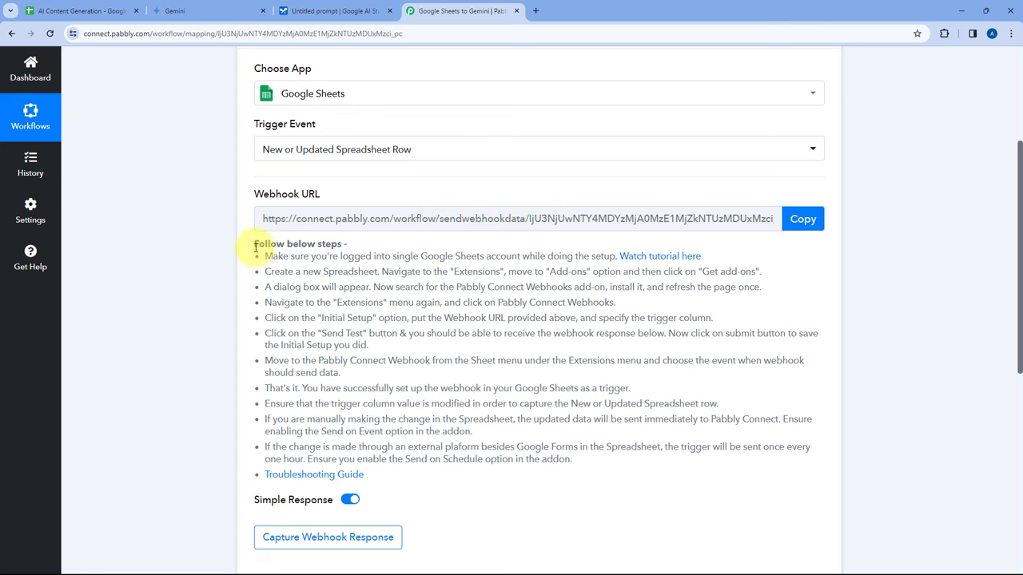
{"action": "left_click_drag", "start_coordinate": [259, 257], "coordinate": [384, 481]}
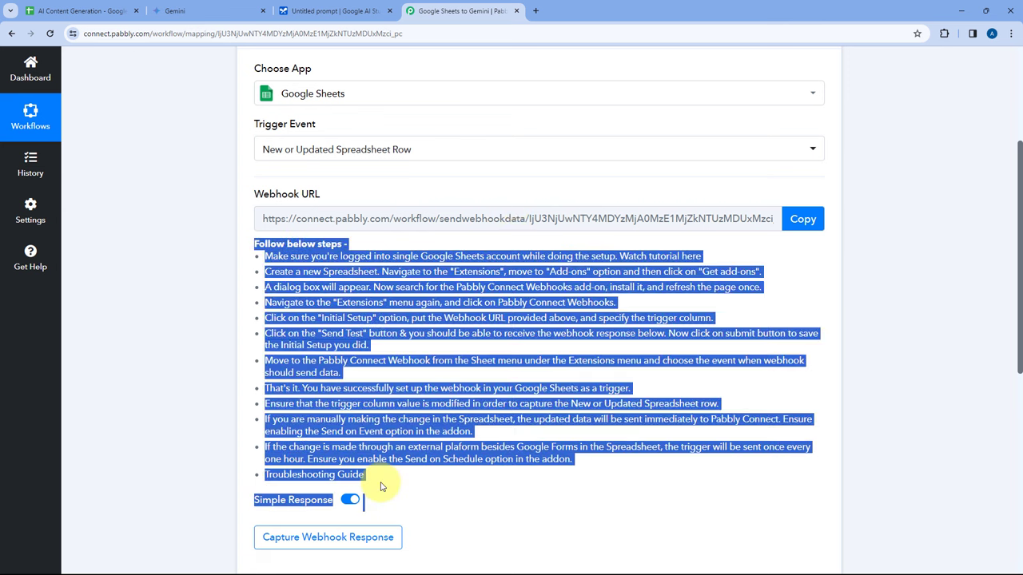
{"action": "left_click", "coordinate": [451, 368]}
{"action": "left_click", "coordinate": [802, 219]}
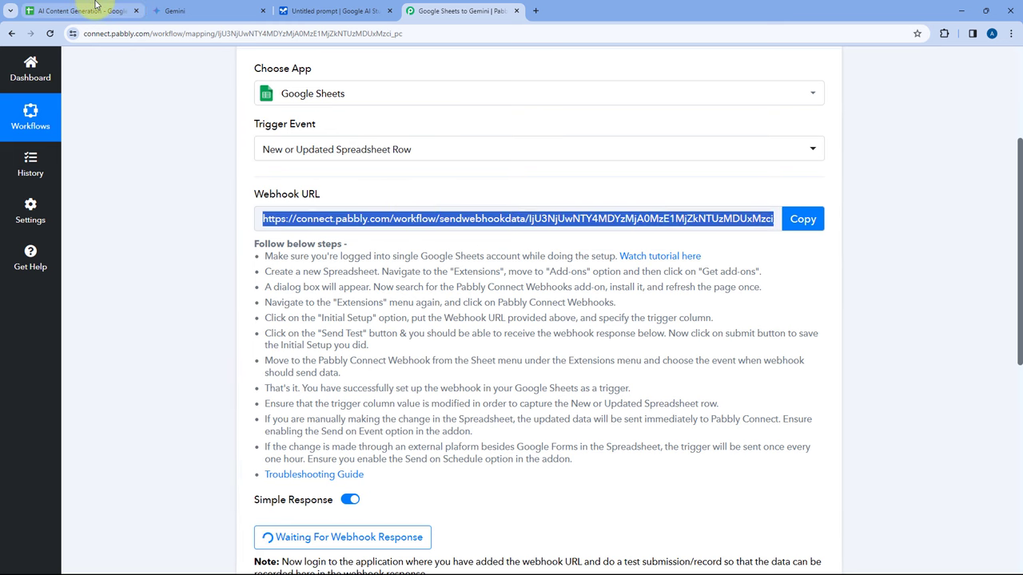
{"action": "left_click", "coordinate": [84, 11]}
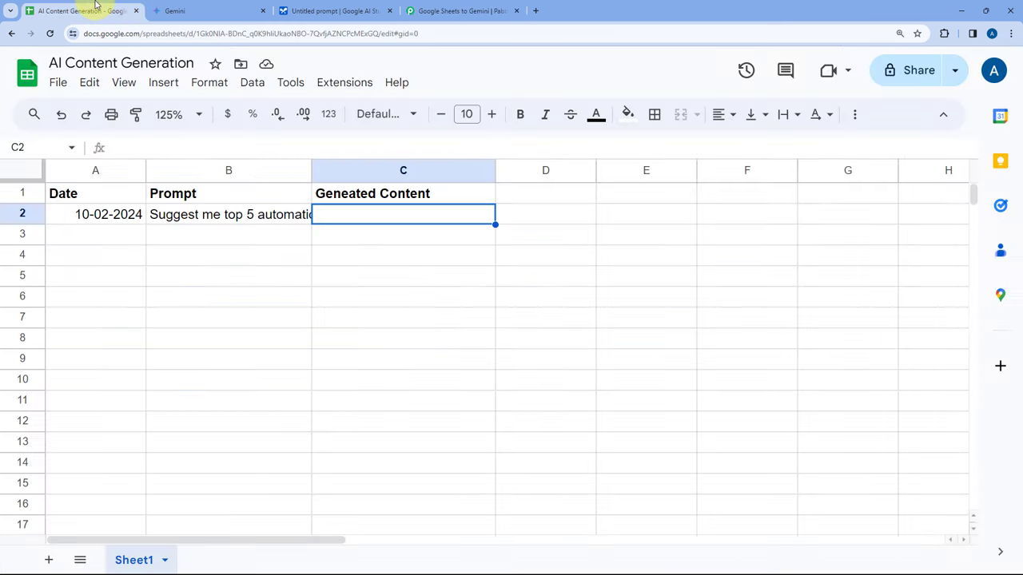
Search the Google Workspace Marketplace add-ons for Pabbly Connect Webhooks, check its listing, and close the marketplace
{"action": "left_click", "coordinate": [339, 85]}
{"action": "mouse_move", "coordinate": [365, 108]}
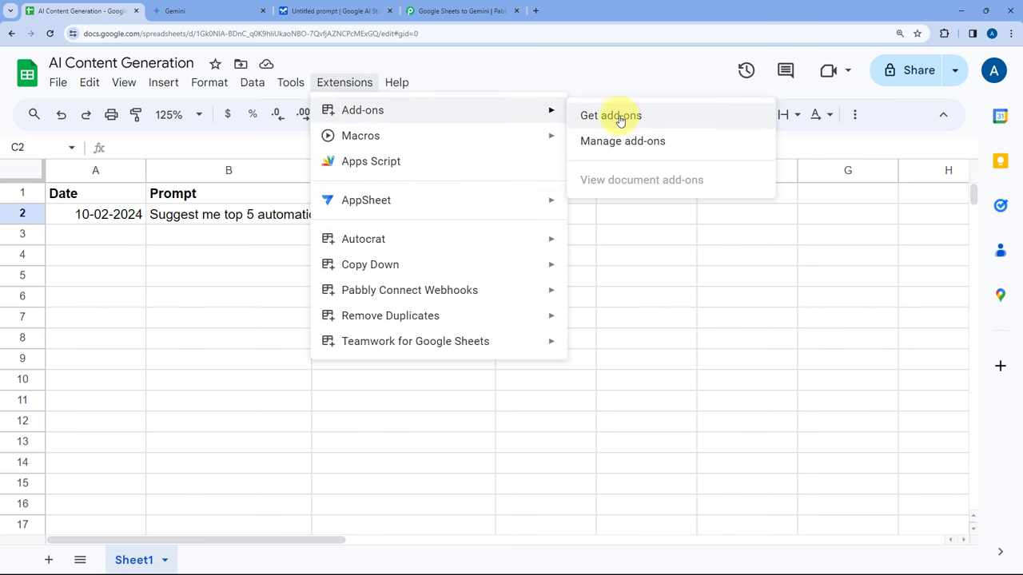
{"action": "left_click", "coordinate": [624, 118]}
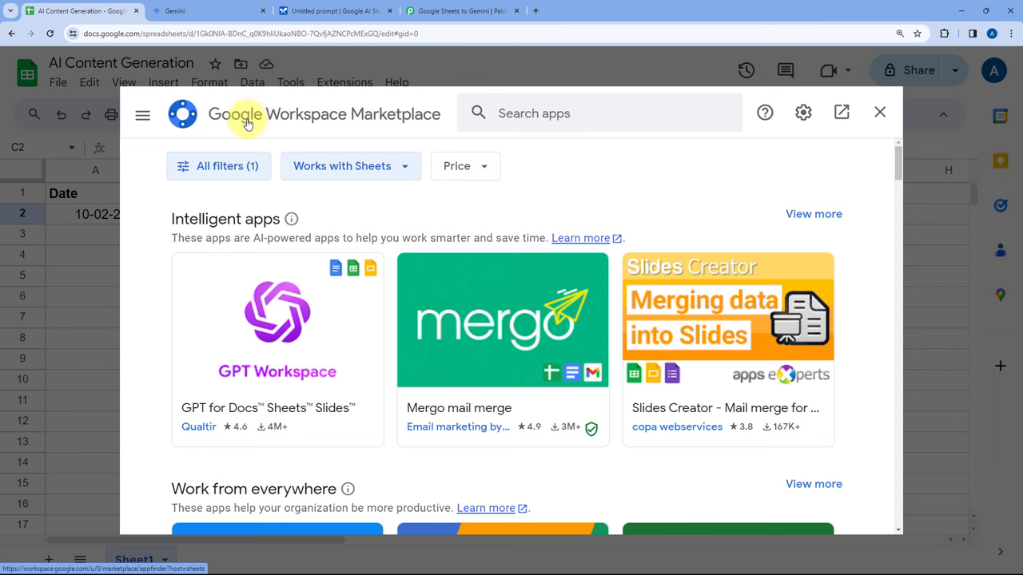
{"action": "left_click", "coordinate": [540, 113]}
{"action": "type", "text": "Pabbl"}
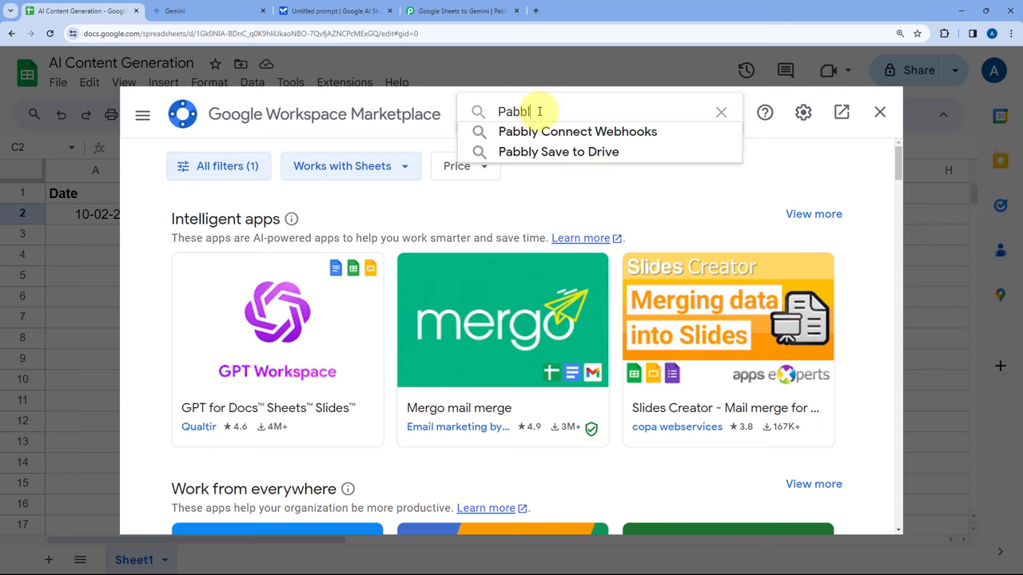
{"action": "type", "text": "y"}
{"action": "key", "text": "Down"}
{"action": "key", "text": "Return"}
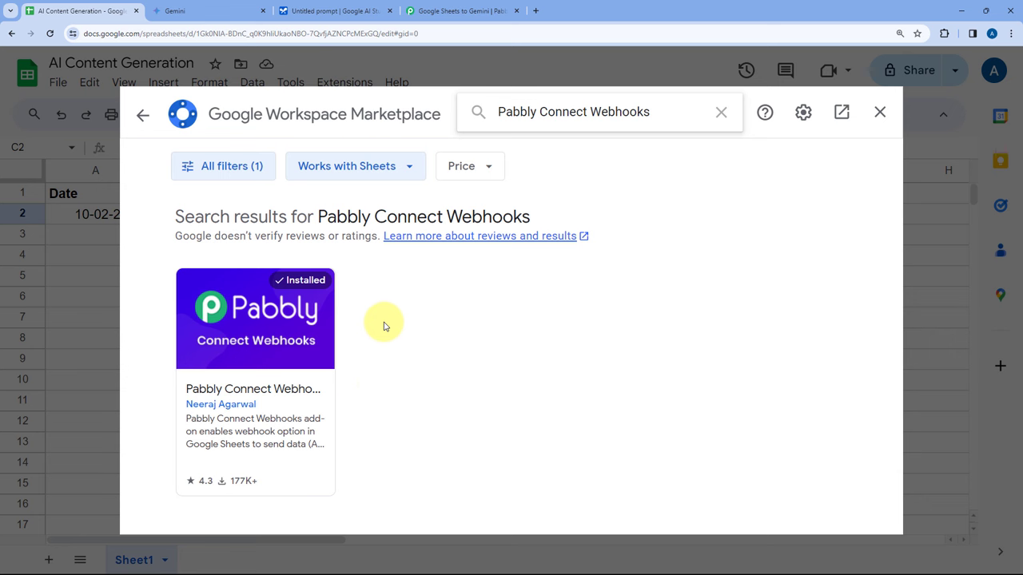
{"action": "left_click", "coordinate": [880, 117]}
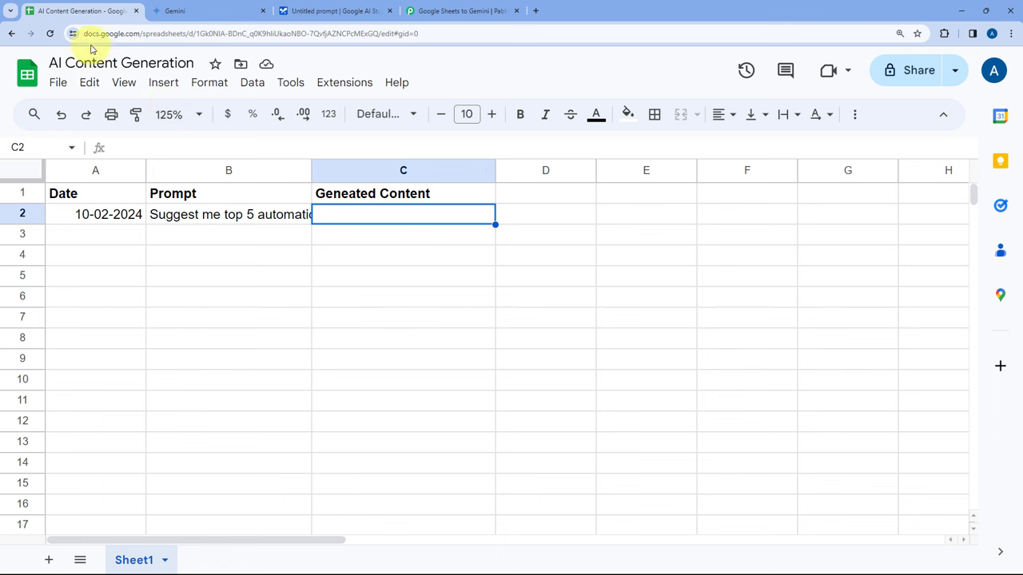
Reload the AI Content Generation spreadsheet and open the Initial Setup of the Pabbly Connect Webhooks add-on for Sheet1
{"action": "left_click", "coordinate": [50, 32]}
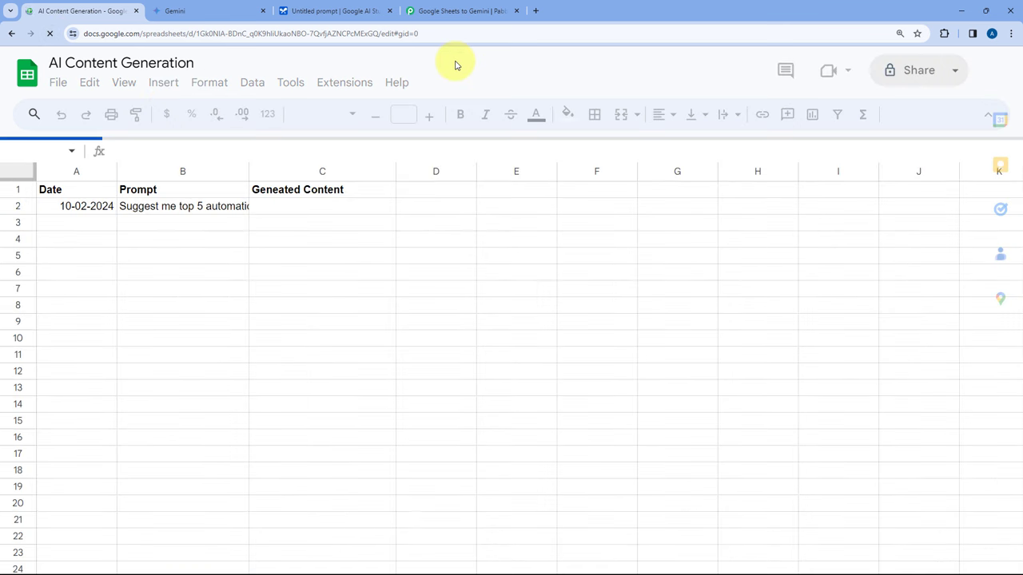
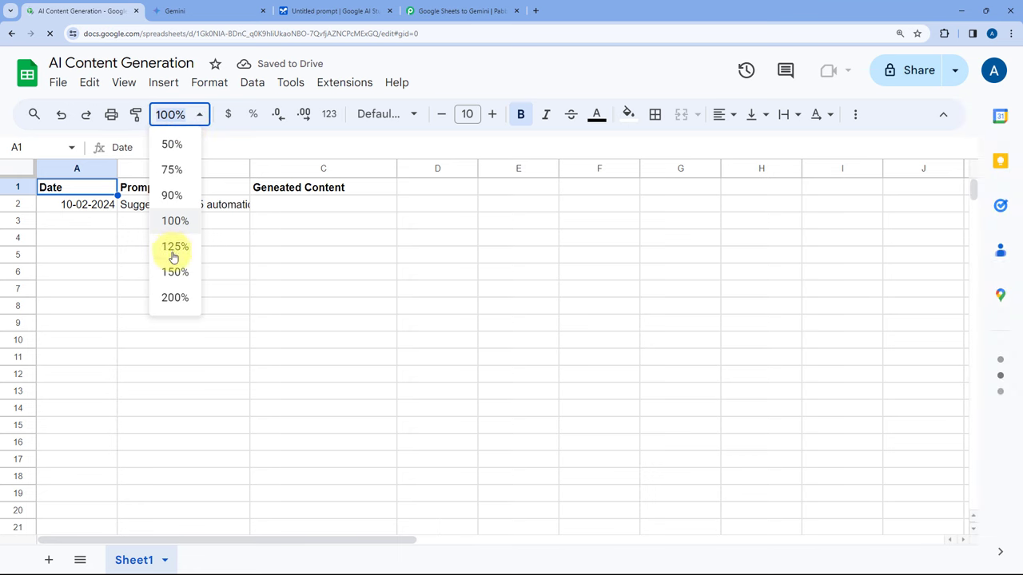
{"action": "left_click", "coordinate": [175, 247]}
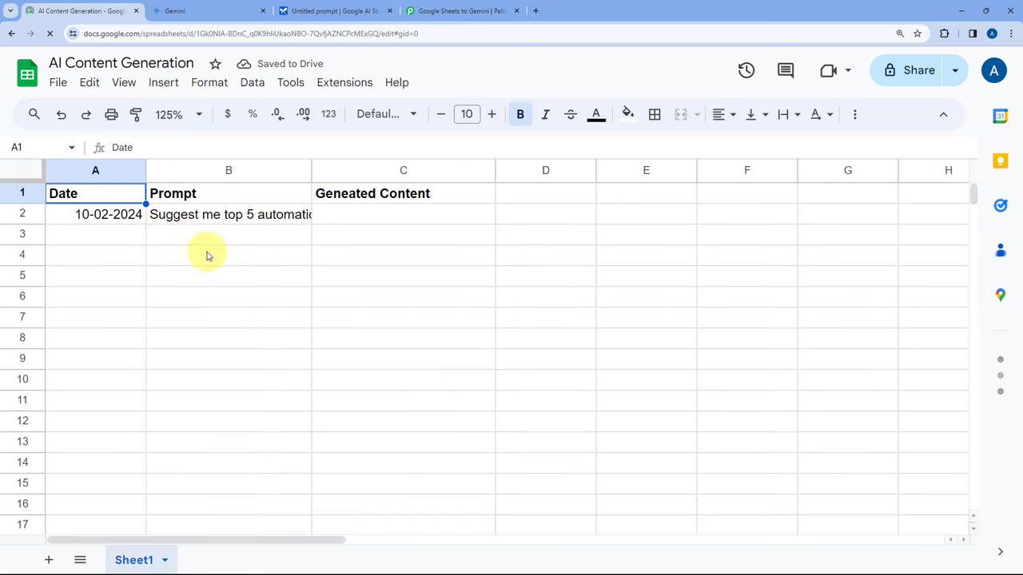
{"action": "left_click", "coordinate": [331, 85]}
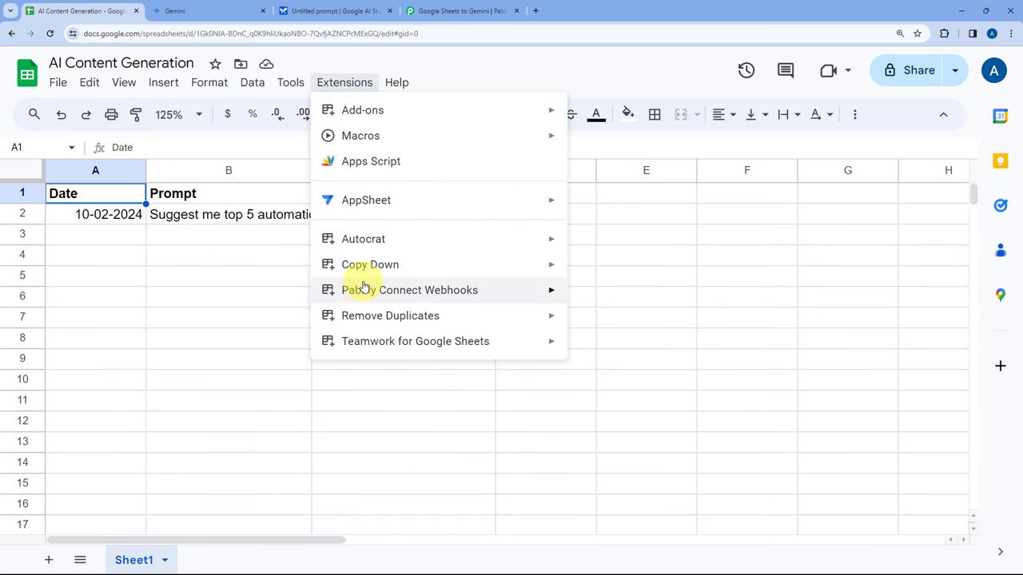
{"action": "mouse_move", "coordinate": [392, 298]}
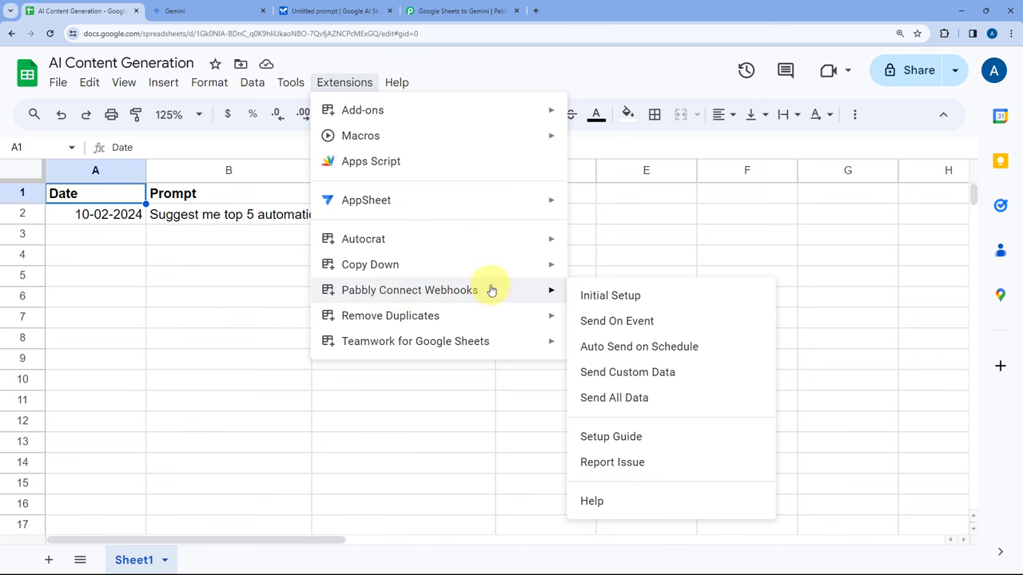
{"action": "left_click", "coordinate": [653, 294]}
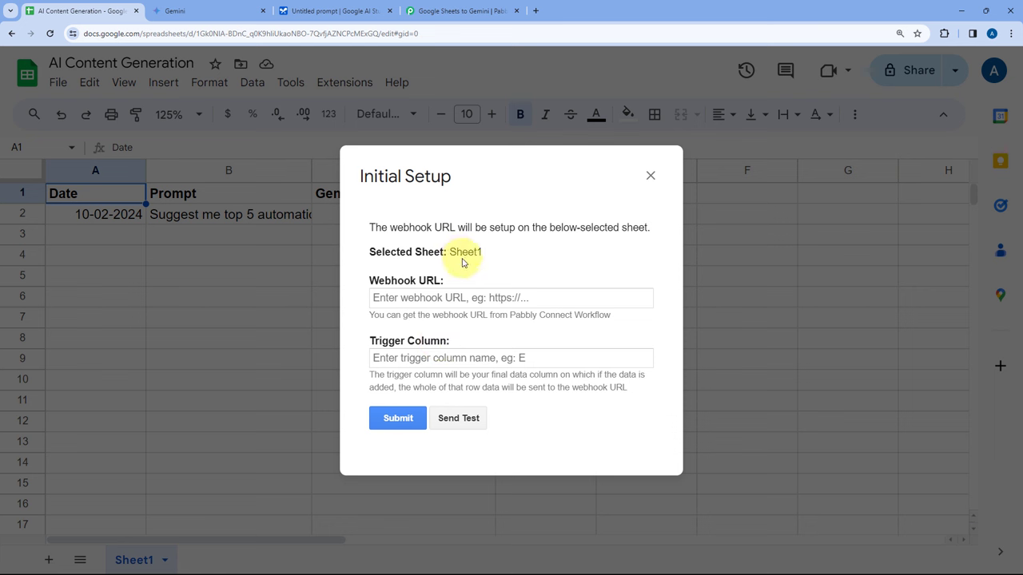
{"action": "left_click_drag", "start_coordinate": [448, 252], "coordinate": [495, 253]}
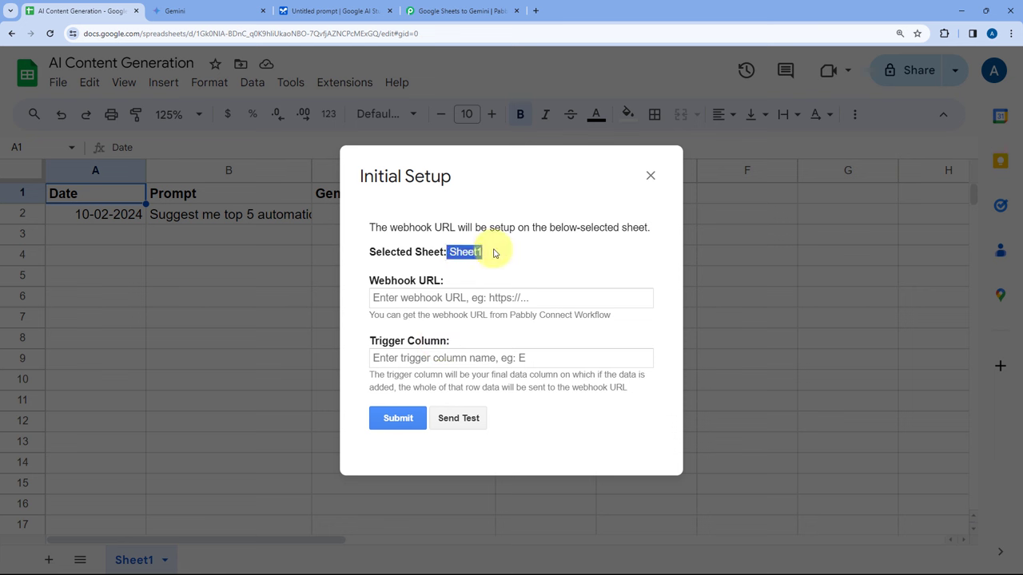
{"action": "left_click", "coordinate": [497, 251]}
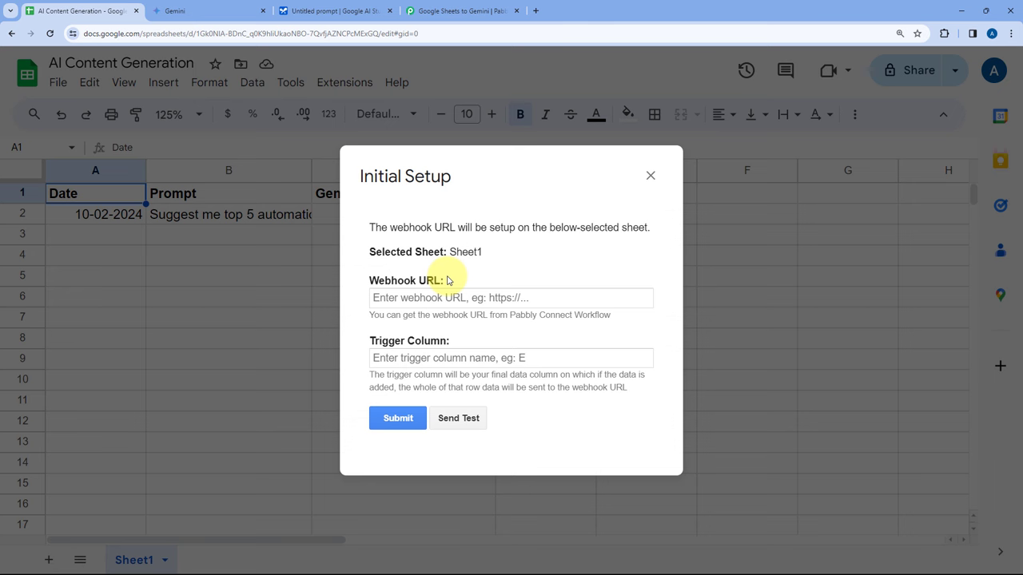
Copy the trigger's webhook URL from Pabbly Connect and paste it into the add-on's Webhook URL field in the spreadsheet
{"action": "left_click", "coordinate": [457, 10]}
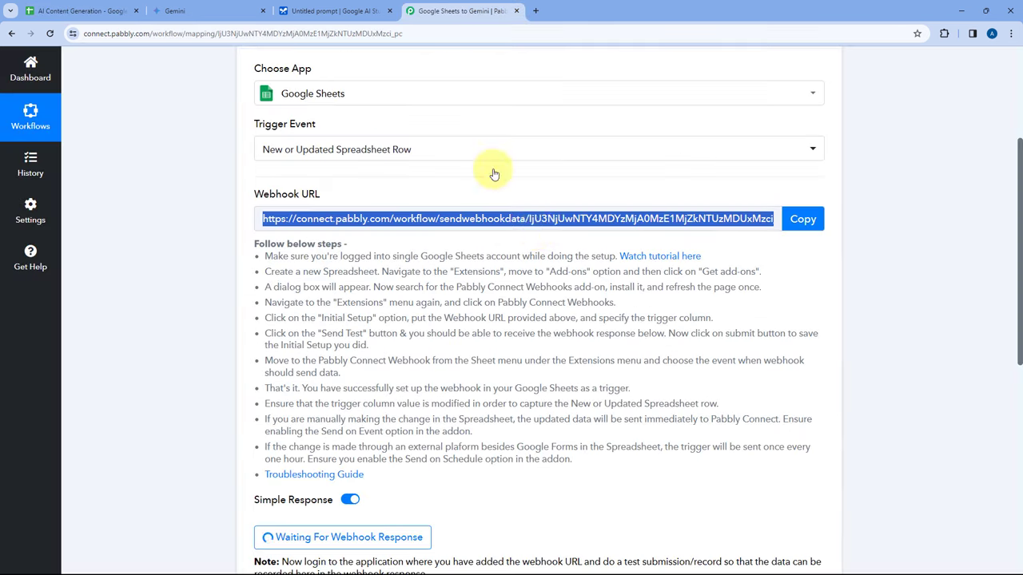
{"action": "left_click", "coordinate": [801, 221]}
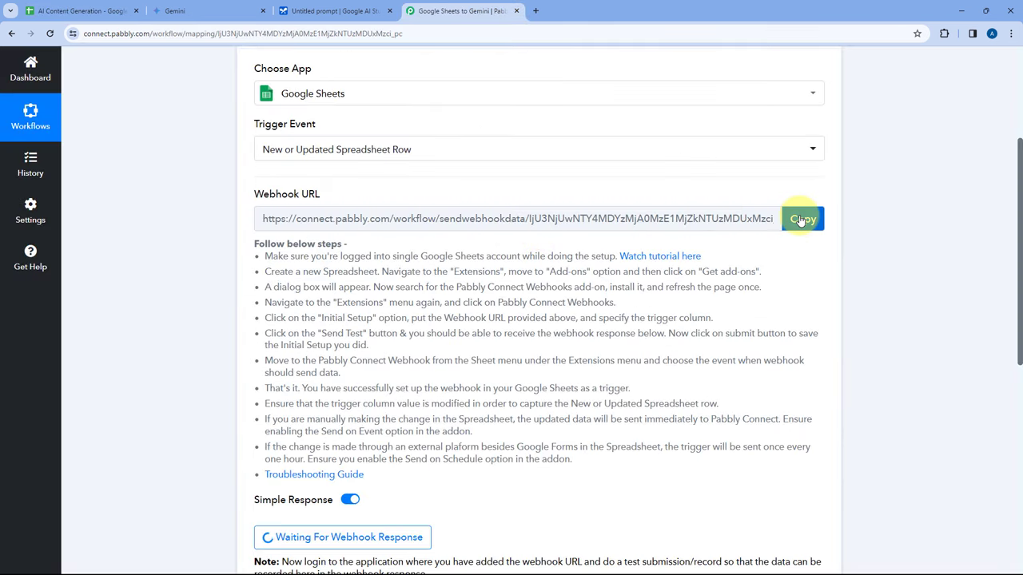
{"action": "left_click", "coordinate": [114, 8]}
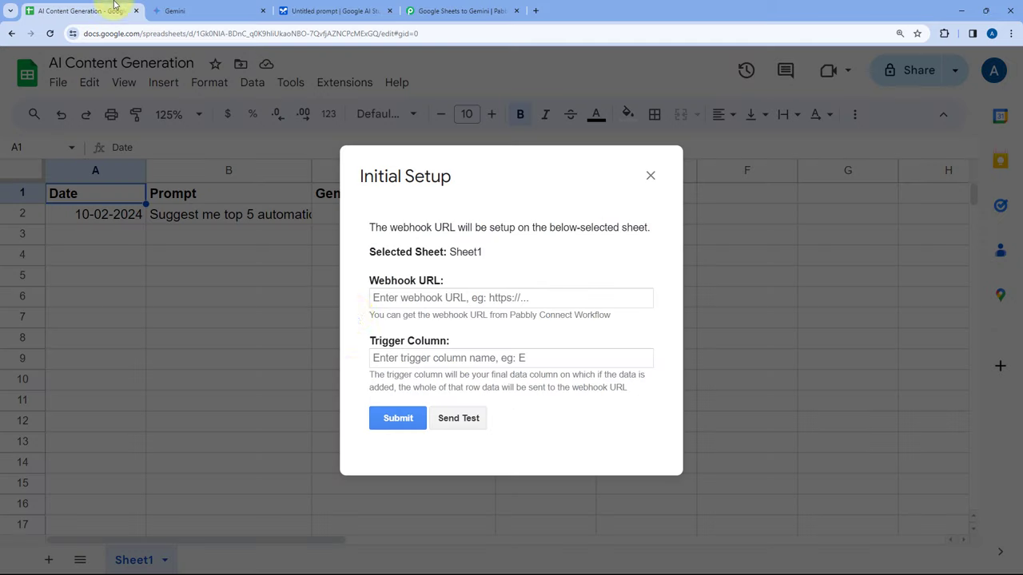
{"action": "left_click", "coordinate": [382, 297]}
{"action": "right_click", "coordinate": [387, 297]}
{"action": "left_click", "coordinate": [448, 389]}
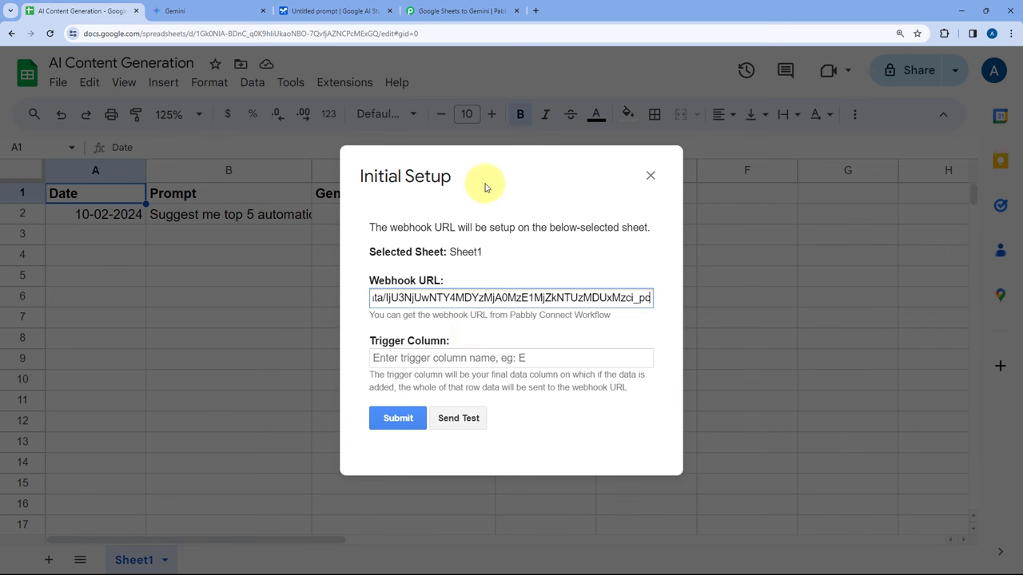
Set the trigger column to B in the add-on's Initial Setup and send the test data to the webhook
{"action": "left_click_drag", "start_coordinate": [486, 183], "coordinate": [657, 253]}
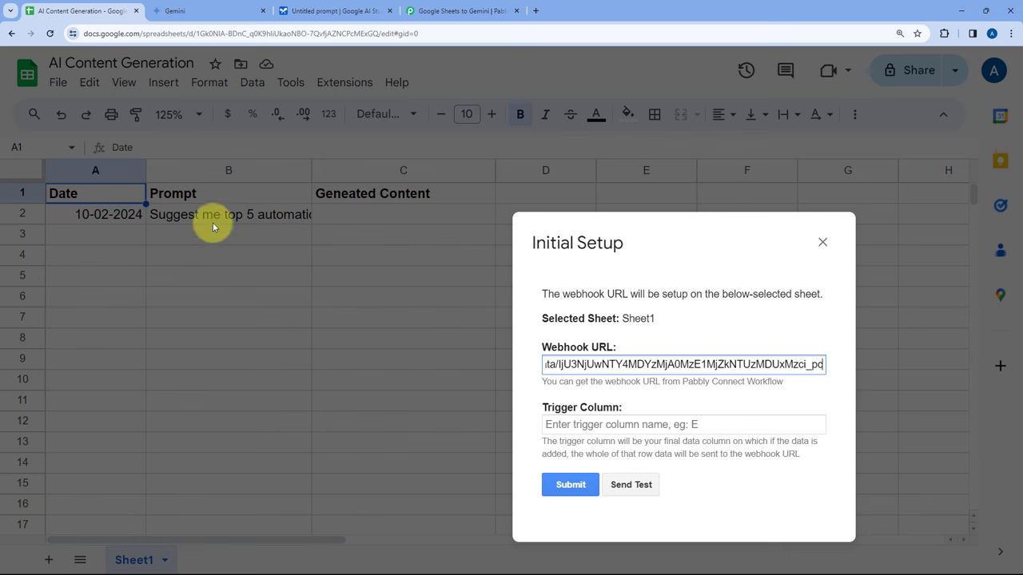
{"action": "left_click_drag", "start_coordinate": [662, 247], "coordinate": [423, 178]}
{"action": "left_click", "coordinate": [363, 353]}
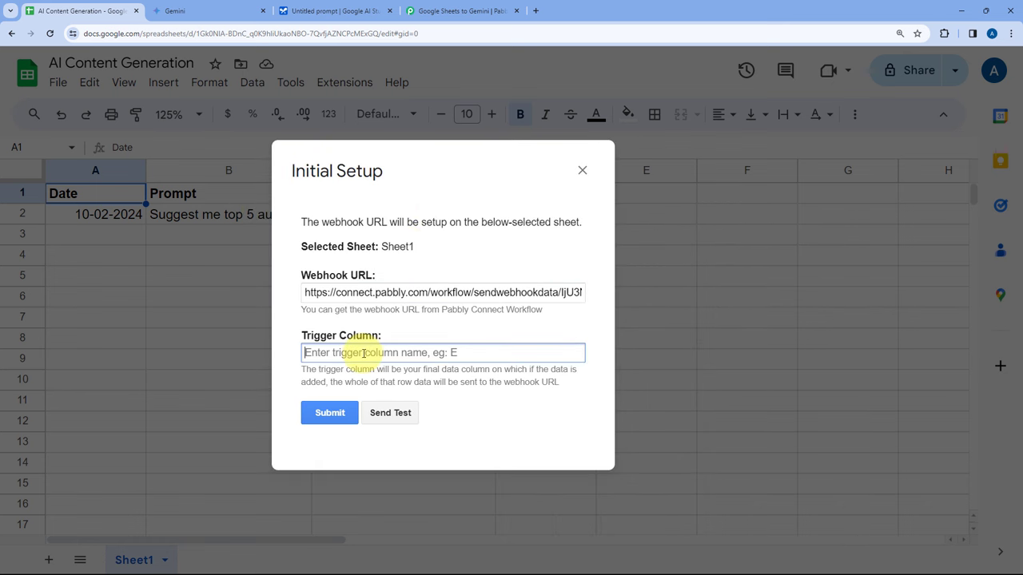
{"action": "type", "text": "B"}
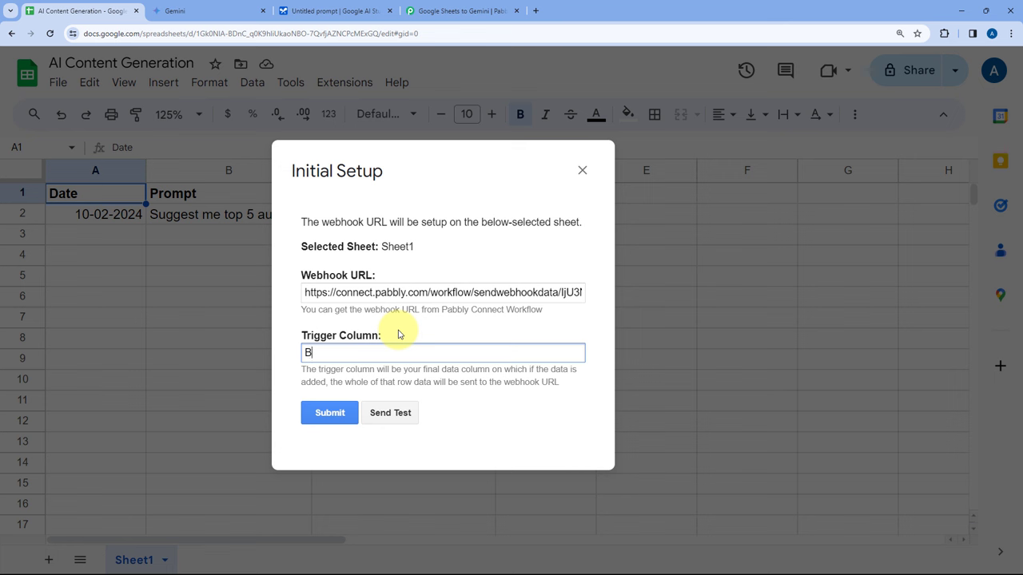
{"action": "left_click", "coordinate": [398, 414]}
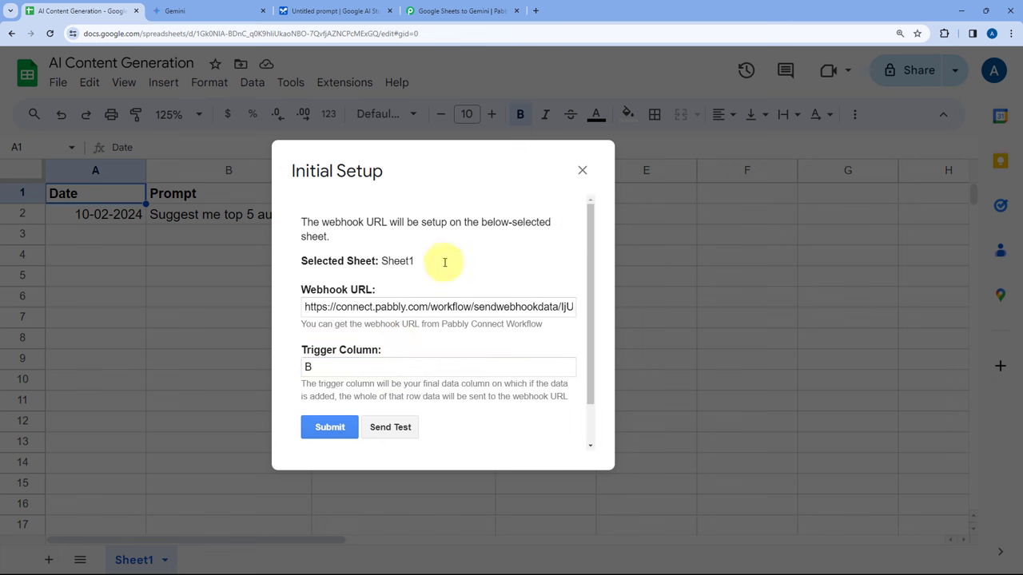
{"action": "scroll", "coordinate": [453, 281], "scroll_direction": "down", "scroll_amount": 2}
{"action": "scroll", "coordinate": [453, 282], "scroll_direction": "down", "scroll_amount": 1}
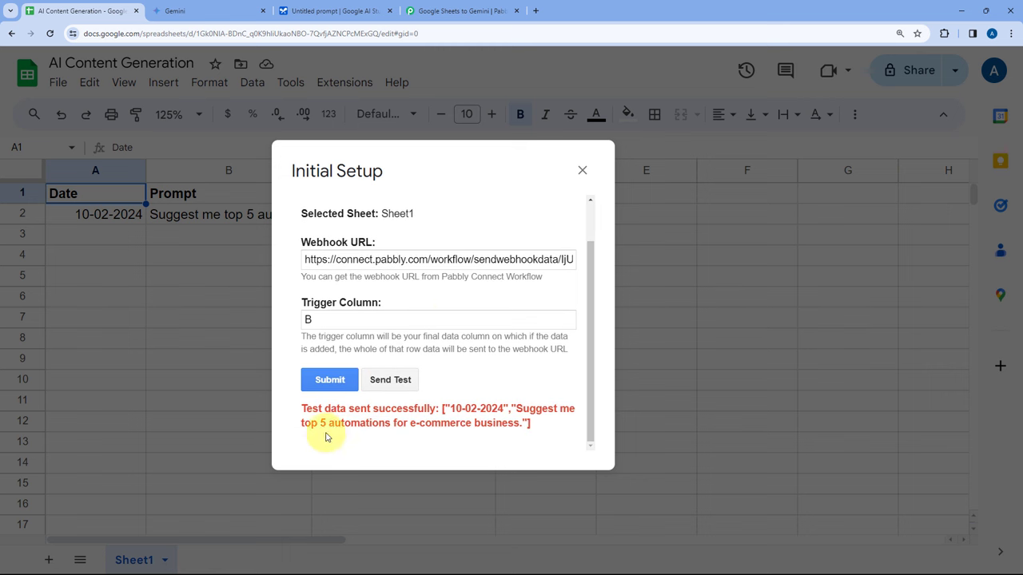
{"action": "left_click_drag", "start_coordinate": [301, 409], "coordinate": [437, 408]}
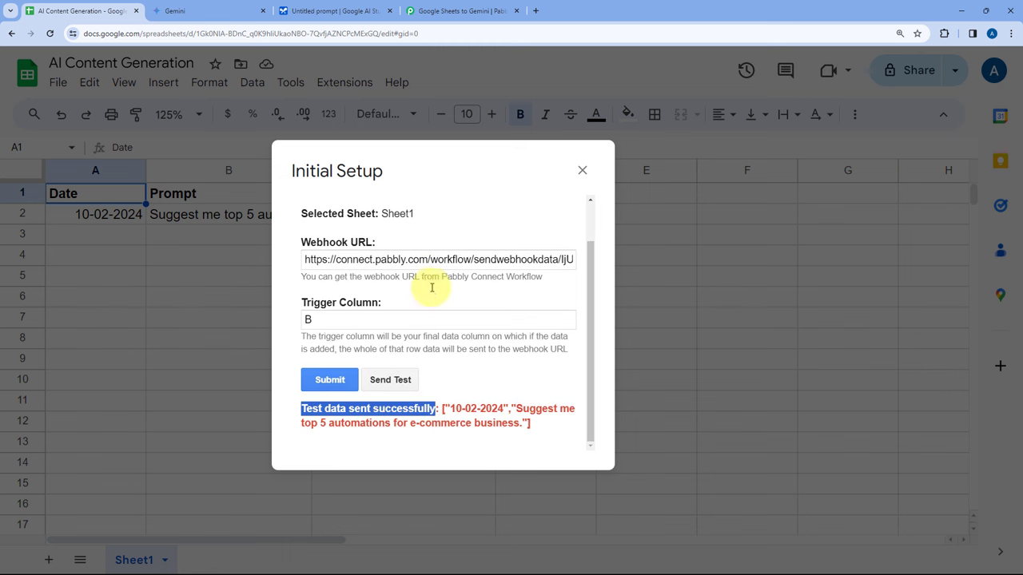
{"action": "left_click_drag", "start_coordinate": [434, 182], "coordinate": [677, 219]}
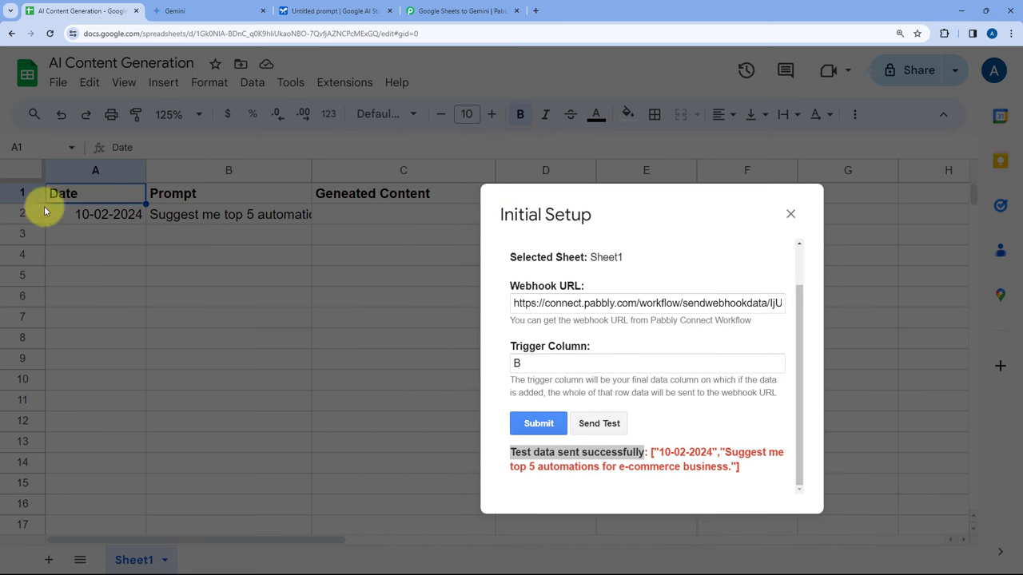
{"action": "left_click_drag", "start_coordinate": [648, 223], "coordinate": [482, 199]}
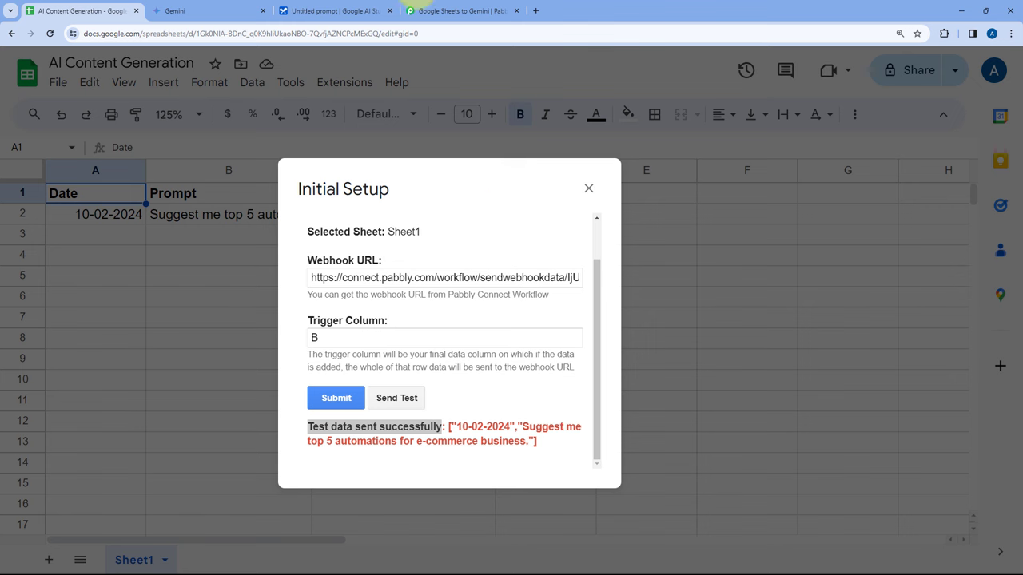
Switch to Pabbly Connect and compare the date and prompt in the captured webhook response with the spreadsheet row
{"action": "left_click", "coordinate": [459, 11]}
{"action": "scroll", "coordinate": [364, 269], "scroll_direction": "down", "scroll_amount": 3}
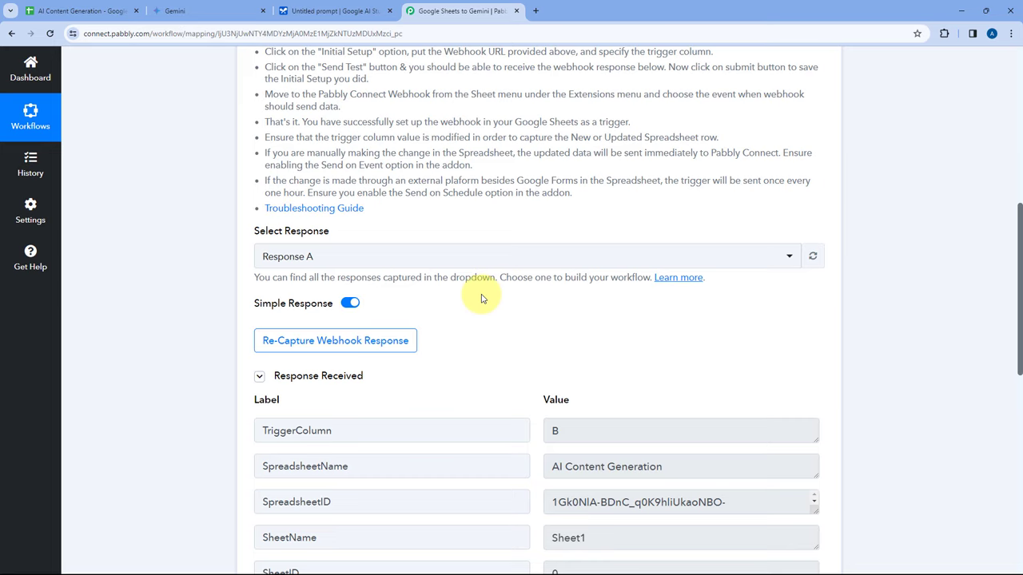
{"action": "scroll", "coordinate": [471, 263], "scroll_direction": "down", "scroll_amount": 2}
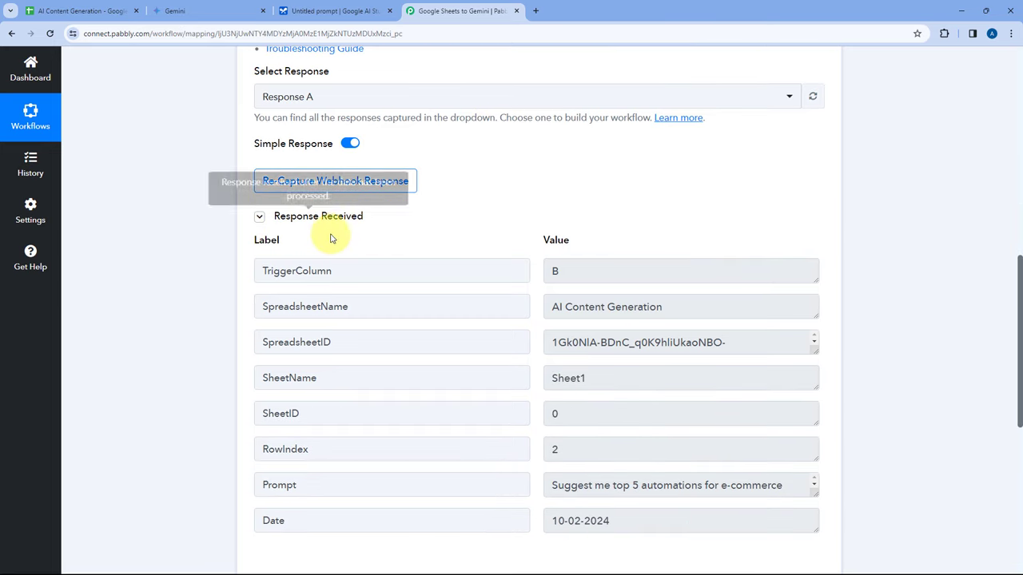
{"action": "scroll", "coordinate": [503, 211], "scroll_direction": "down", "scroll_amount": 1}
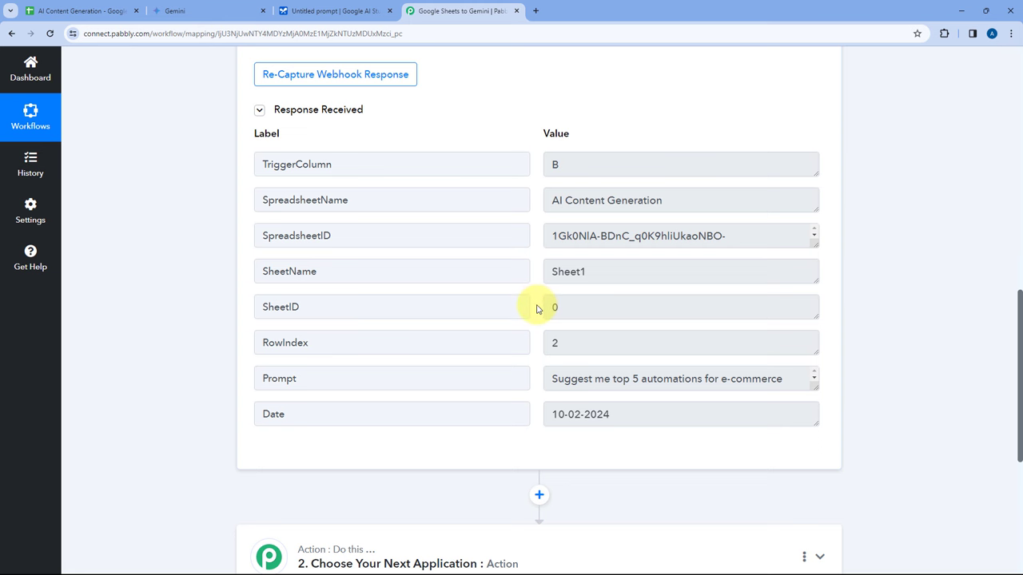
{"action": "left_click", "coordinate": [52, 8]}
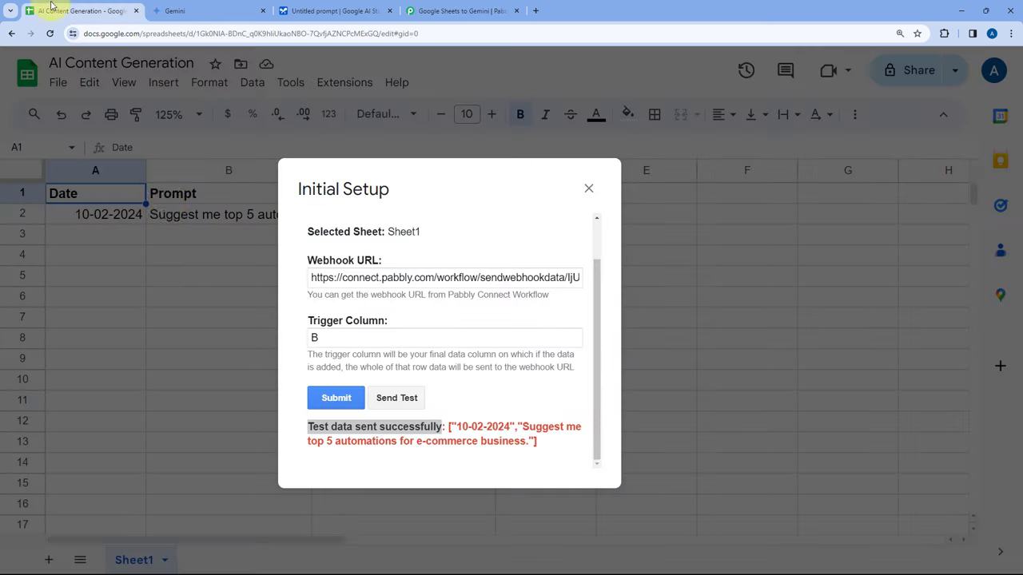
{"action": "left_click", "coordinate": [460, 10]}
{"action": "left_click_drag", "start_coordinate": [650, 411], "coordinate": [540, 420]}
{"action": "left_click", "coordinate": [72, 11]}
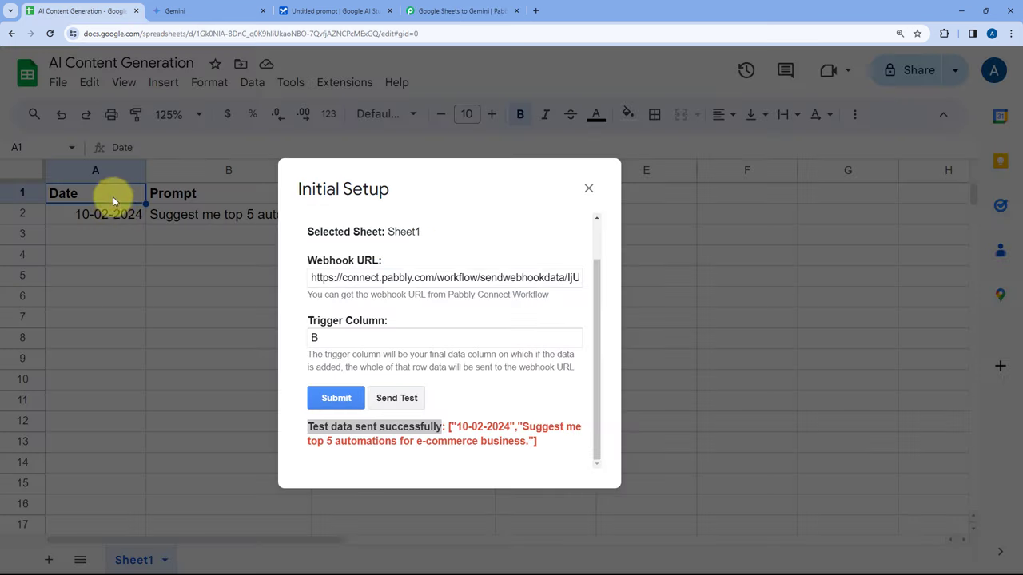
{"action": "left_click", "coordinate": [451, 11]}
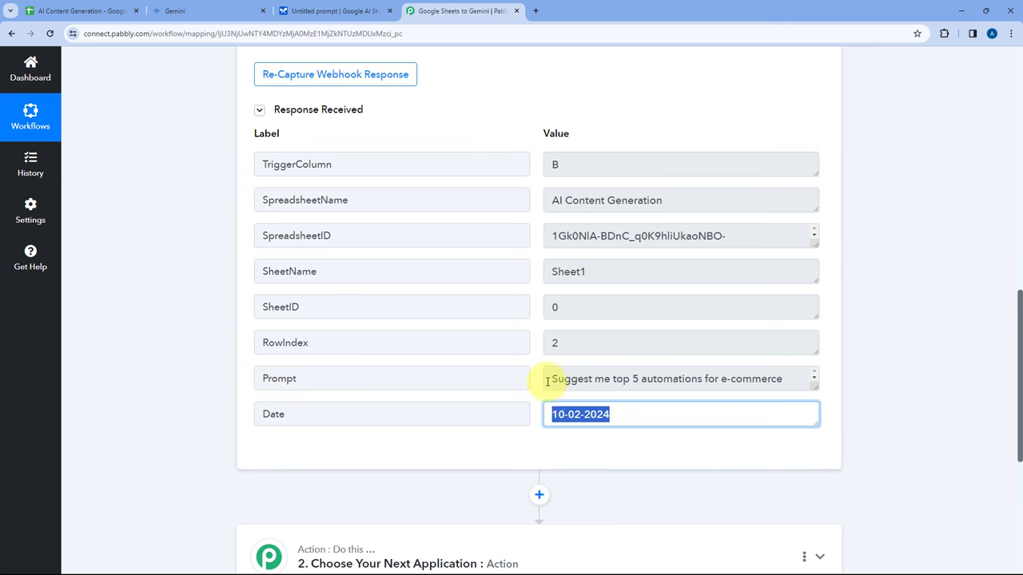
{"action": "left_click_drag", "start_coordinate": [547, 380], "coordinate": [810, 426]}
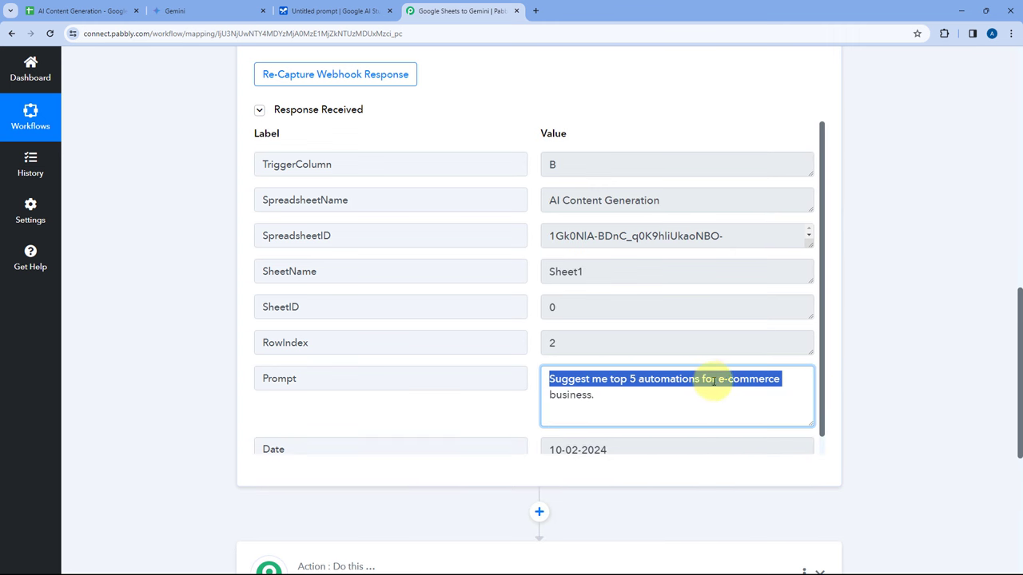
{"action": "left_click_drag", "start_coordinate": [604, 397], "coordinate": [542, 376]}
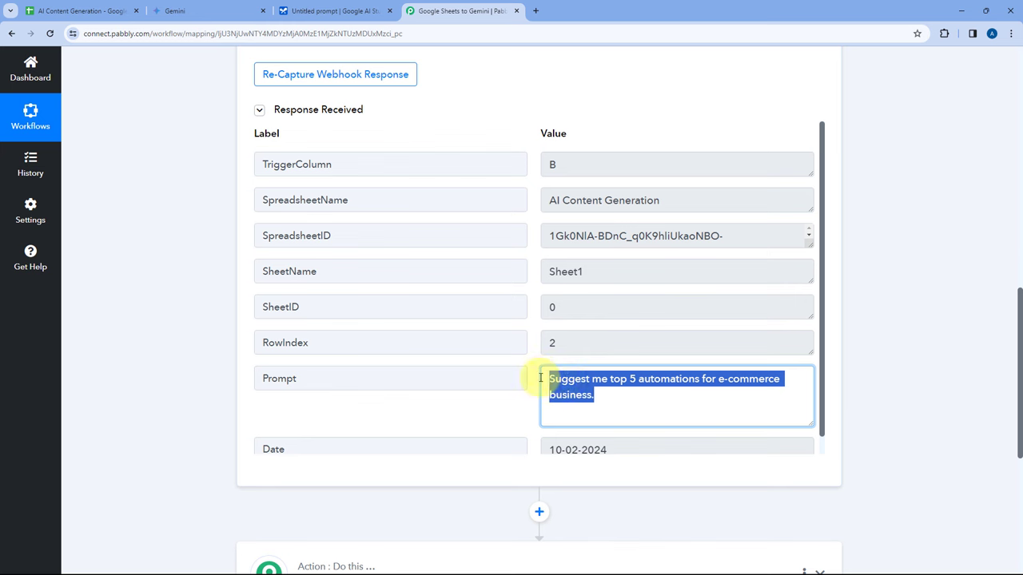
Switch to the AI Content Generation spreadsheet, submit the add-on's Initial Setup and close its dialog
{"action": "left_click", "coordinate": [36, 10]}
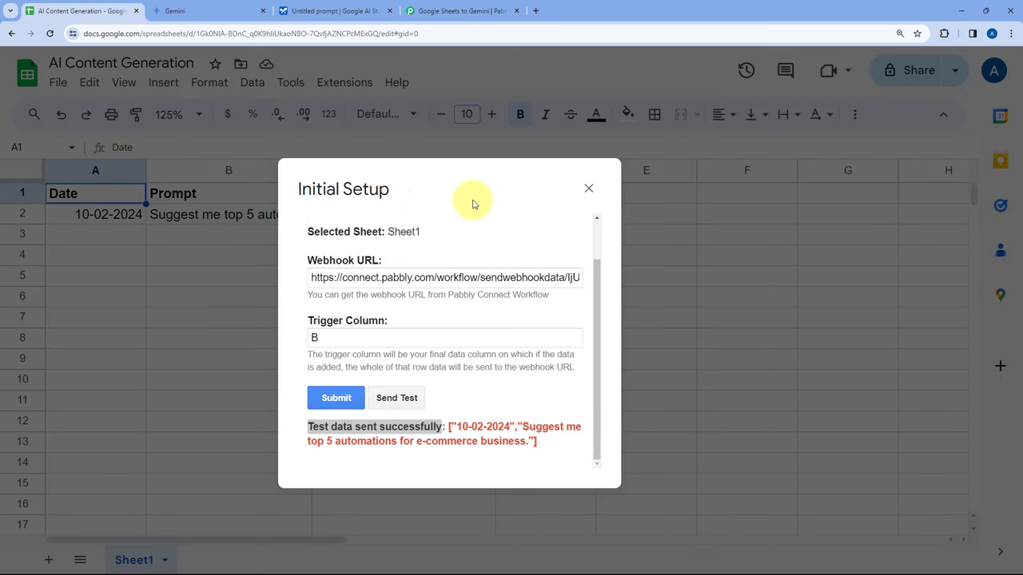
{"action": "left_click_drag", "start_coordinate": [473, 204], "coordinate": [534, 194]}
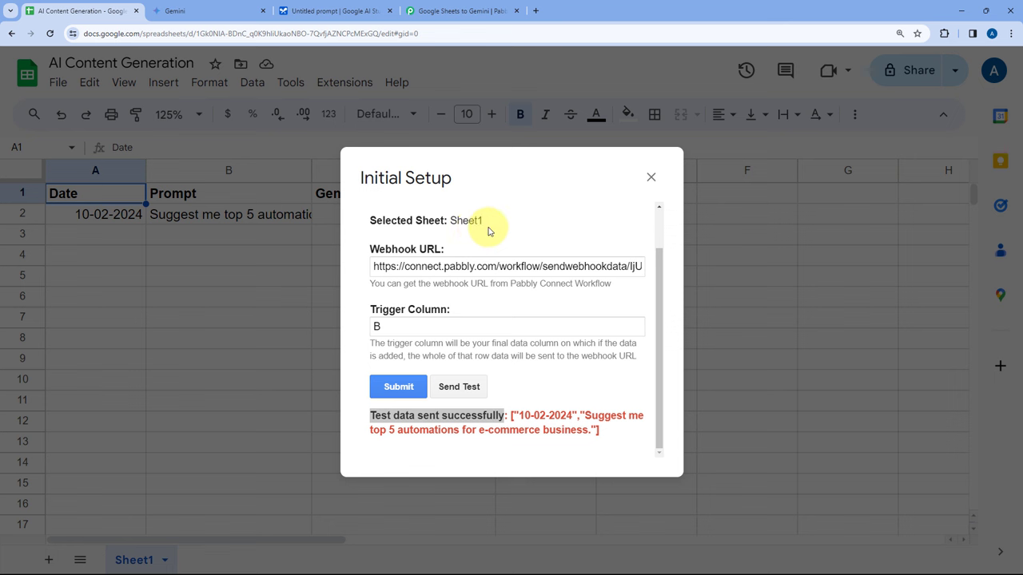
{"action": "left_click", "coordinate": [399, 387]}
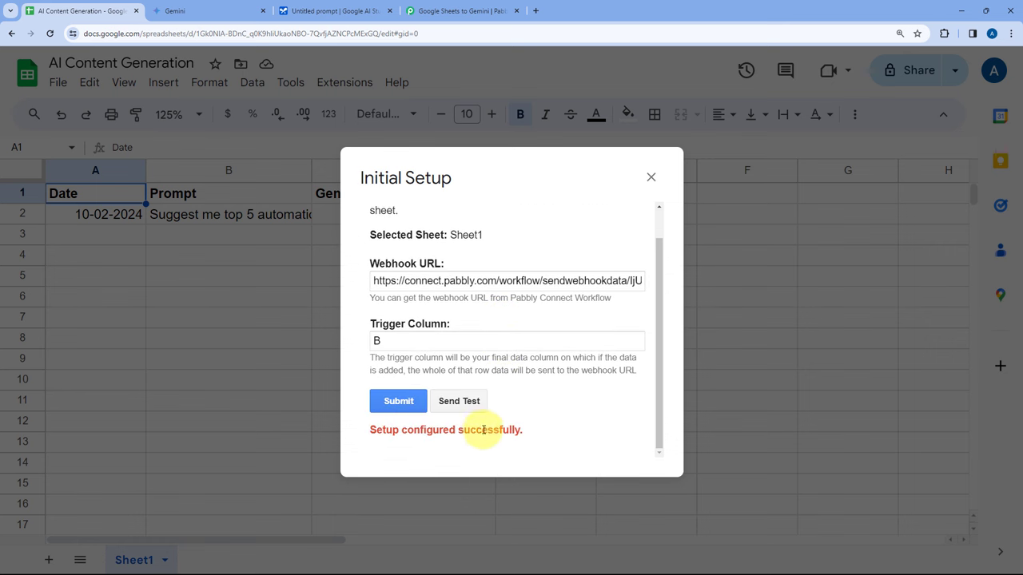
{"action": "left_click", "coordinate": [651, 175]}
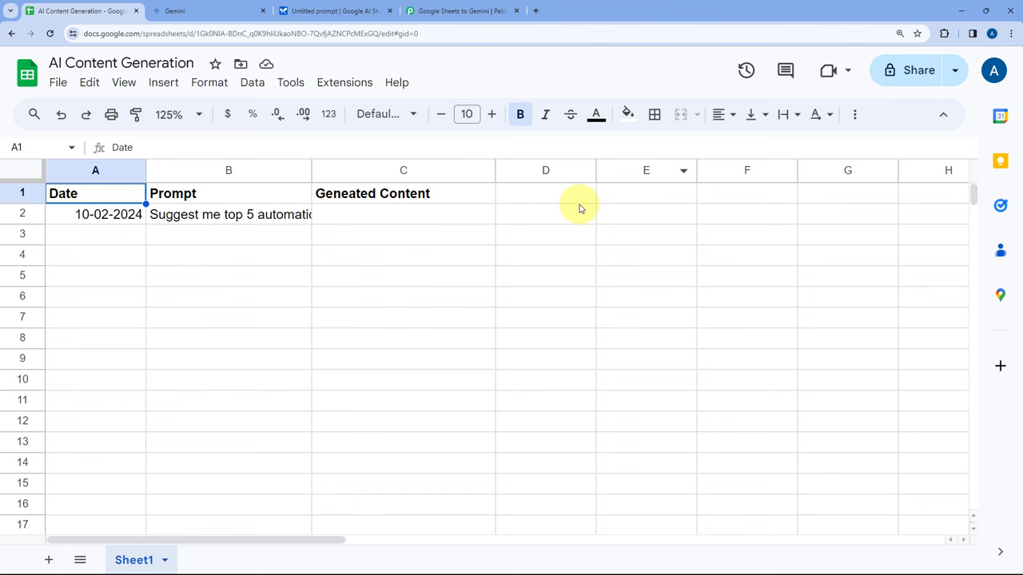
Enable Send On Event in the Pabbly Connect Webhooks add-on for the spreadsheet
{"action": "left_click", "coordinate": [344, 83]}
{"action": "mouse_move", "coordinate": [333, 292]}
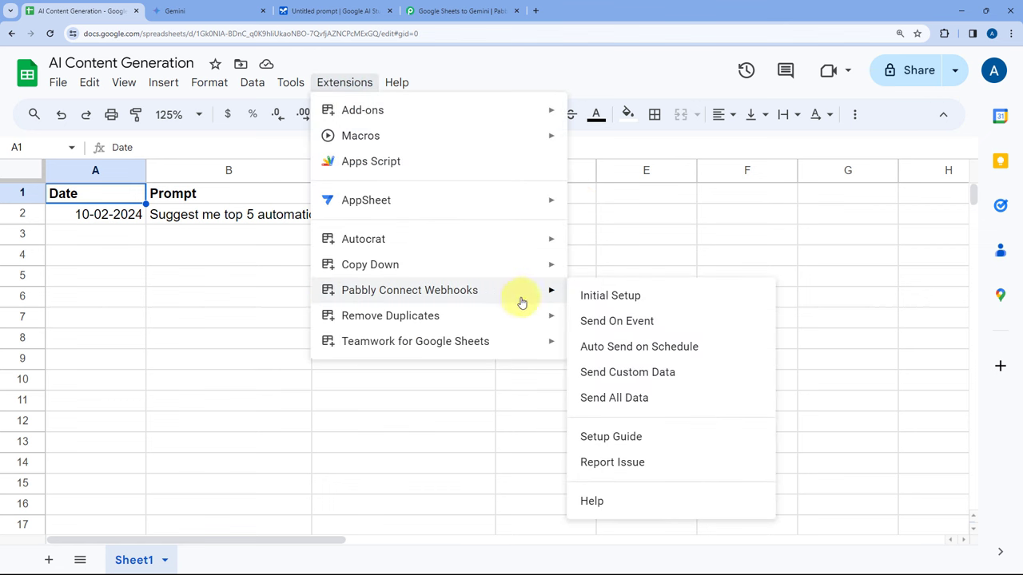
{"action": "left_click", "coordinate": [578, 329]}
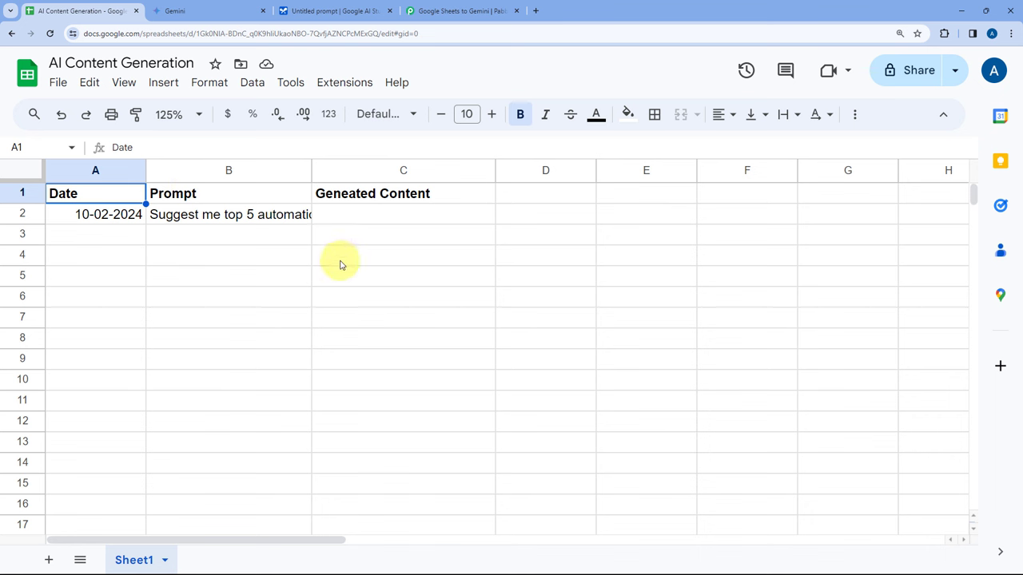
Switch to Pabbly Connect and review the prompt and other values in the captured webhook response against the spreadsheet
{"action": "left_click", "coordinate": [445, 10]}
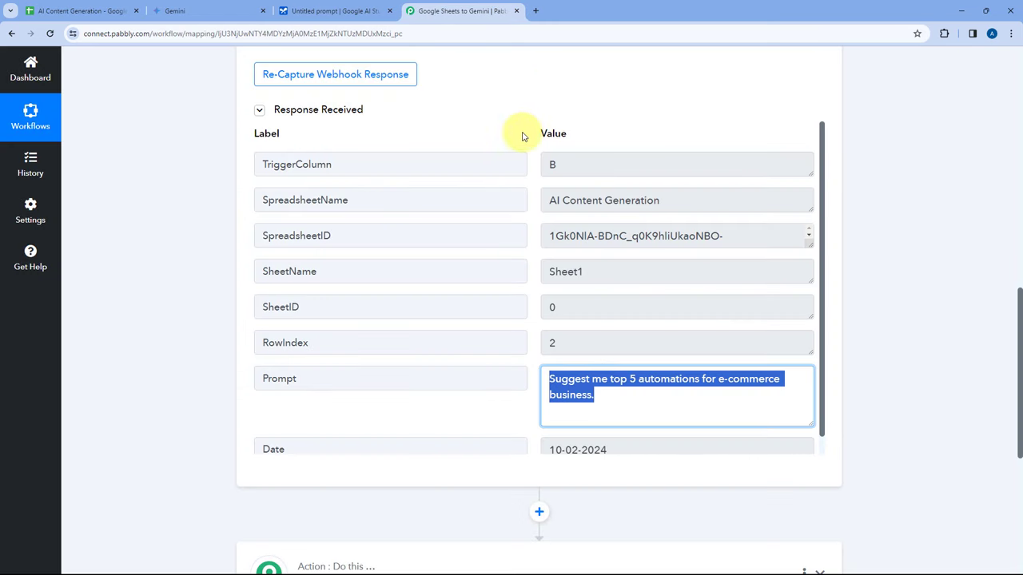
{"action": "left_click", "coordinate": [579, 138]}
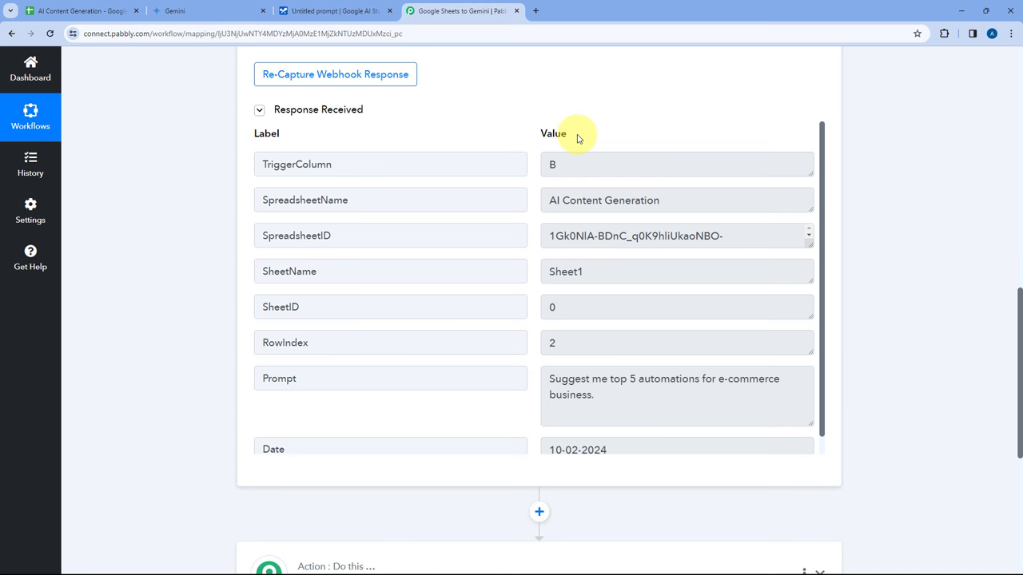
{"action": "left_click", "coordinate": [80, 11]}
{"action": "left_click", "coordinate": [446, 9]}
{"action": "scroll", "coordinate": [530, 176], "scroll_direction": "down", "scroll_amount": 1}
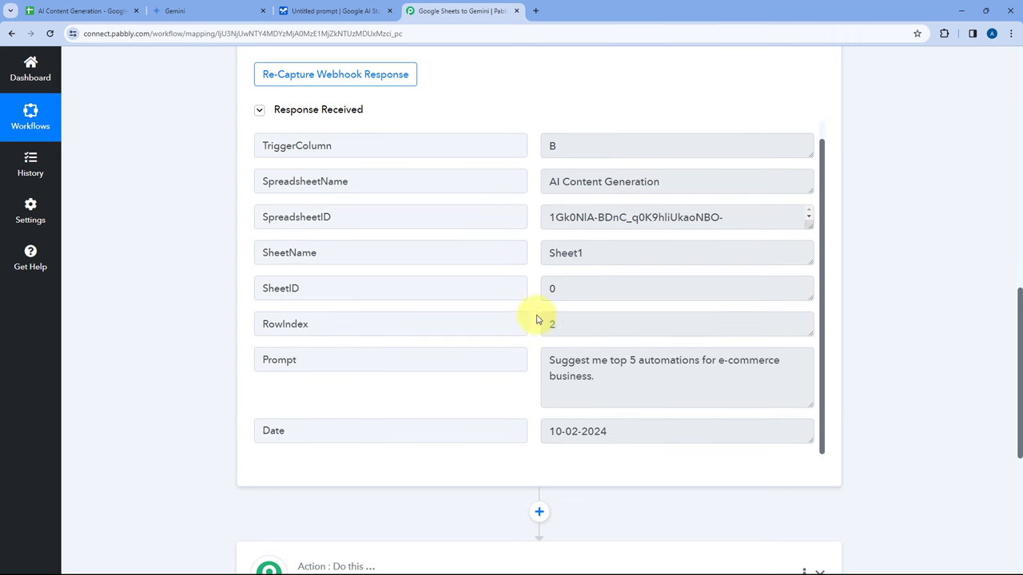
{"action": "left_click_drag", "start_coordinate": [600, 388], "coordinate": [526, 354]}
{"action": "left_click", "coordinate": [534, 338]}
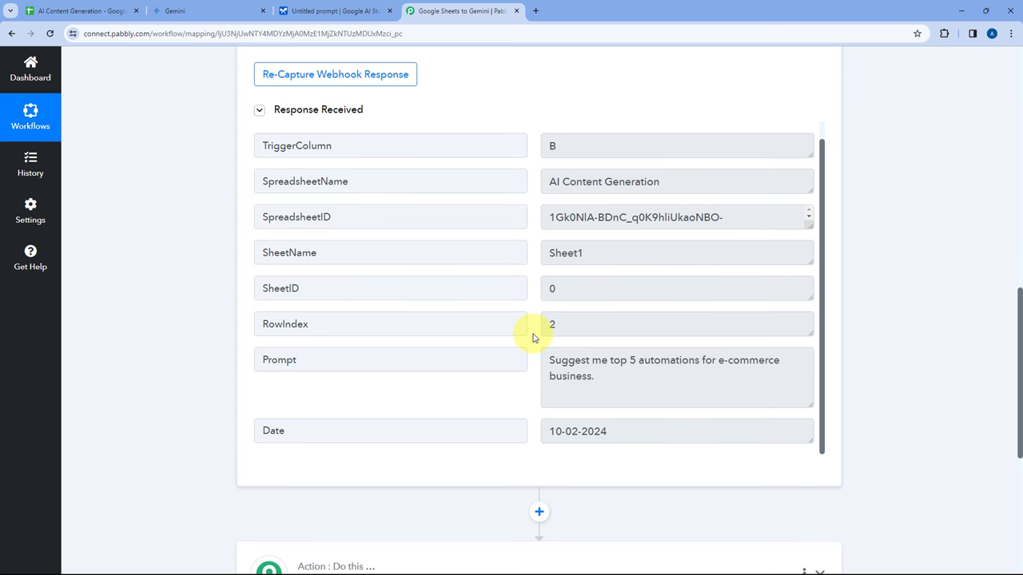
{"action": "scroll", "coordinate": [528, 291], "scroll_direction": "down", "scroll_amount": 2}
{"action": "left_click_drag", "start_coordinate": [594, 270], "coordinate": [539, 249]}
{"action": "left_click", "coordinate": [537, 248]}
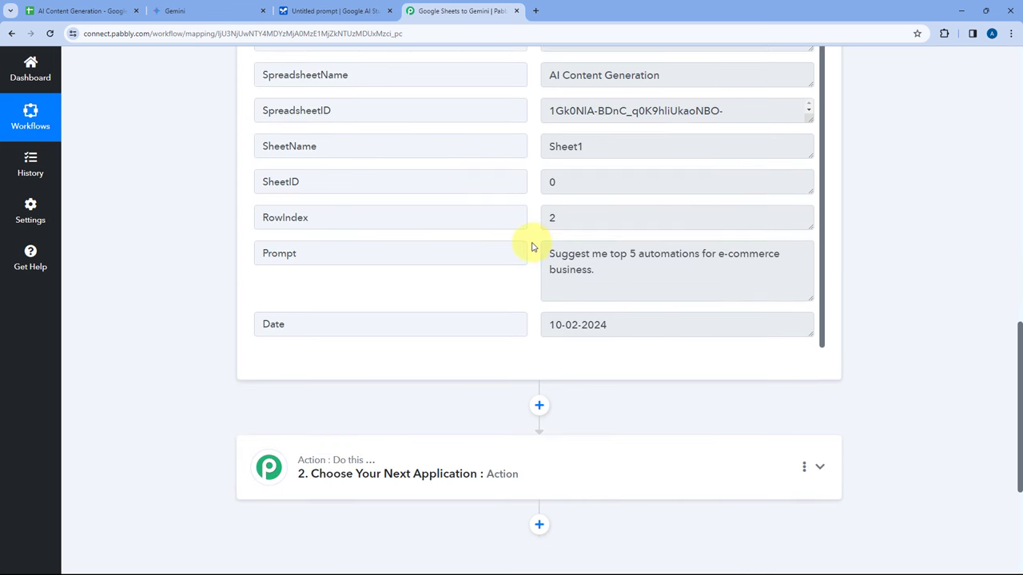
Set the workflow's second step to the Google Generative AI app with the Generate Content action event
{"action": "scroll", "coordinate": [199, 269], "scroll_direction": "down", "scroll_amount": 4}
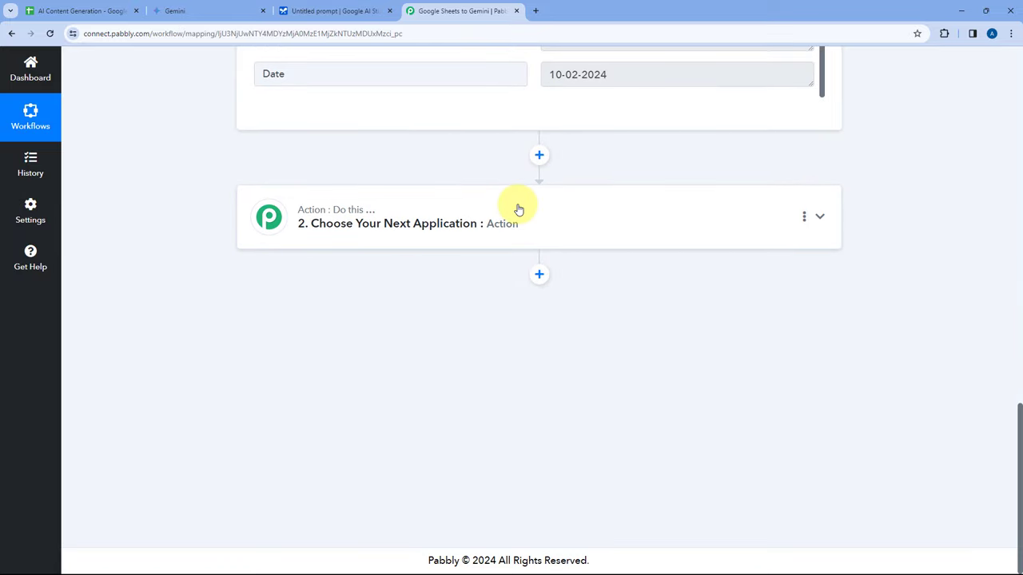
{"action": "left_click", "coordinate": [518, 209]}
{"action": "left_click", "coordinate": [304, 268]}
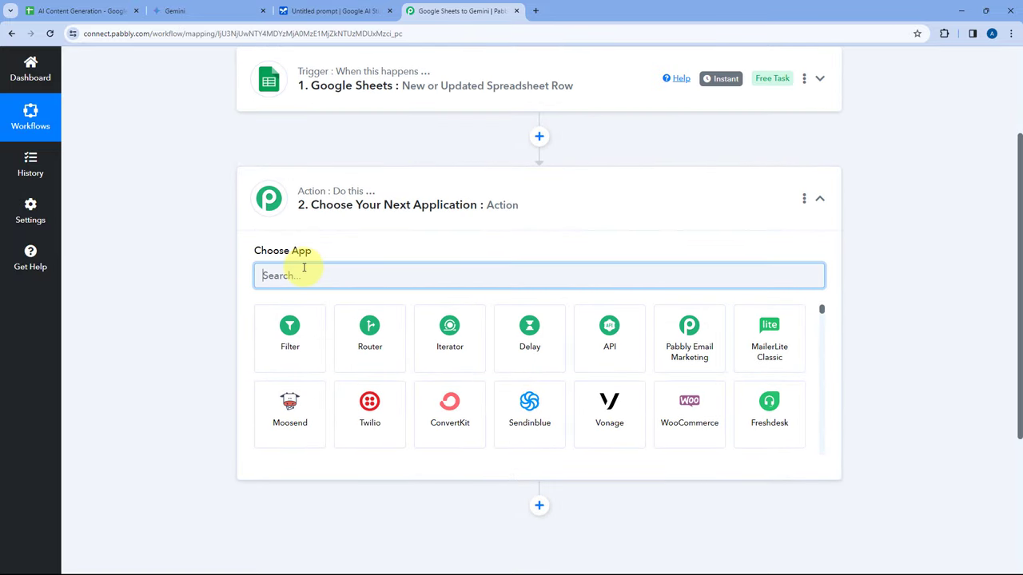
{"action": "type", "text": "Google"}
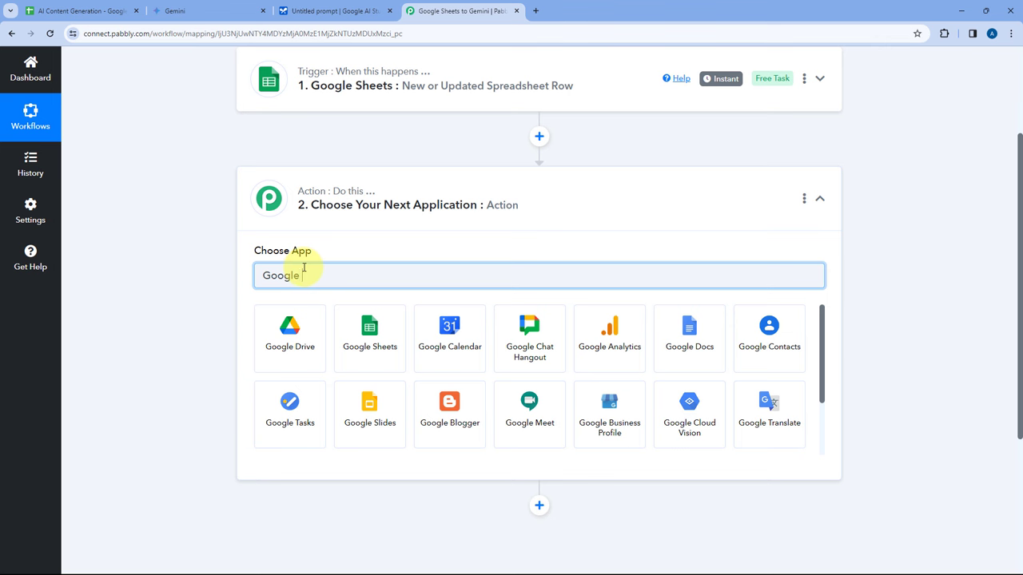
{"action": "type", "text": " Ge"}
{"action": "left_click", "coordinate": [296, 324]}
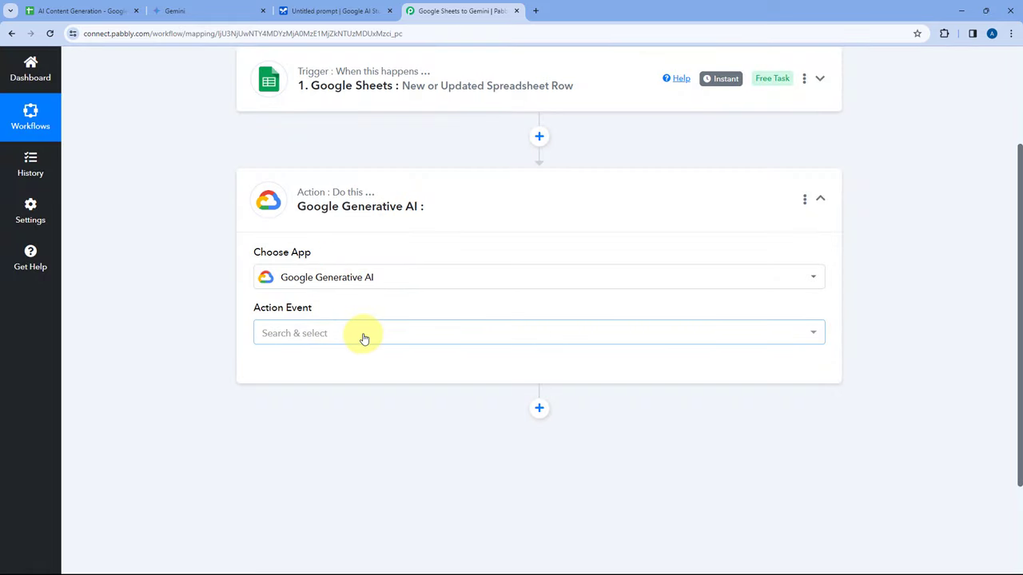
{"action": "left_click", "coordinate": [294, 339]}
{"action": "left_click", "coordinate": [331, 404]}
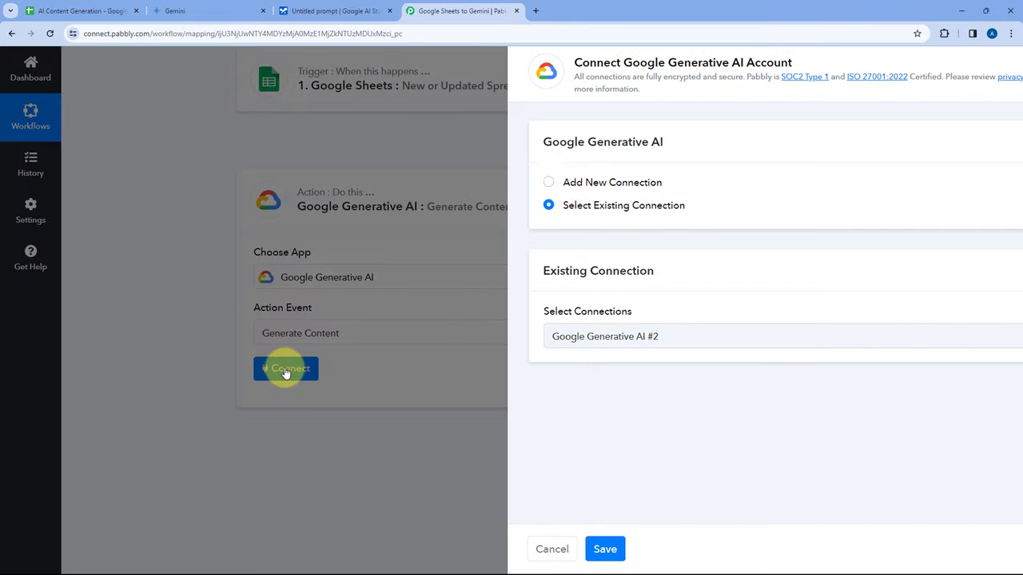
Choose to add a new Google Generative AI connection and open Google AI Studio from the API key instructions
{"action": "left_click", "coordinate": [472, 182]}
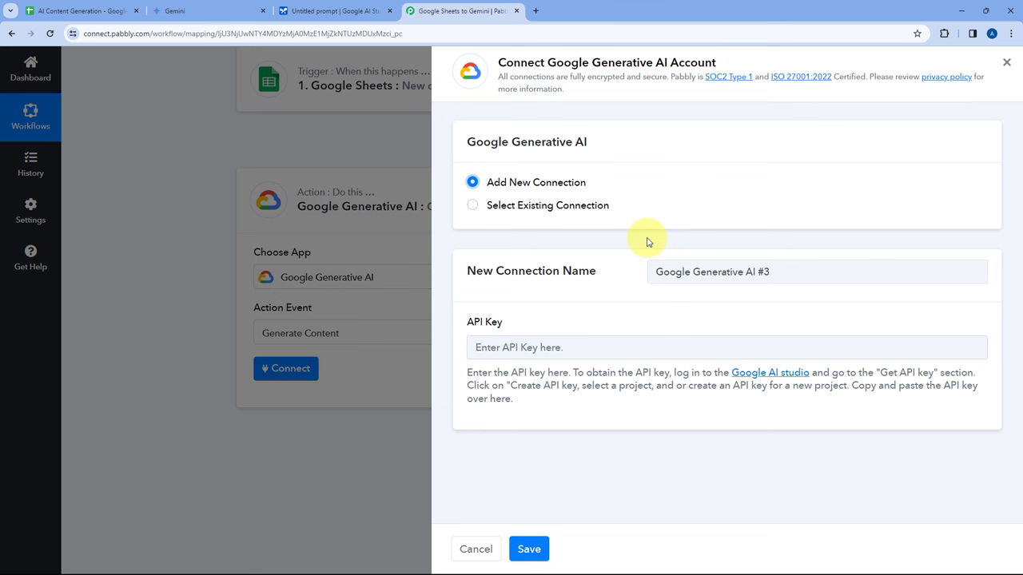
{"action": "left_click_drag", "start_coordinate": [524, 328], "coordinate": [467, 322]}
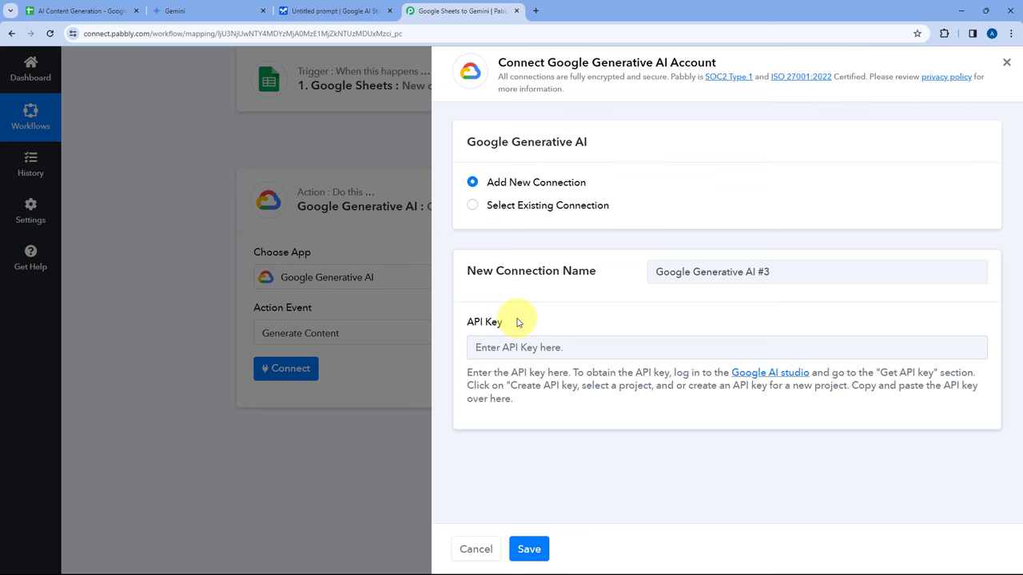
{"action": "left_click_drag", "start_coordinate": [469, 375], "coordinate": [521, 412]}
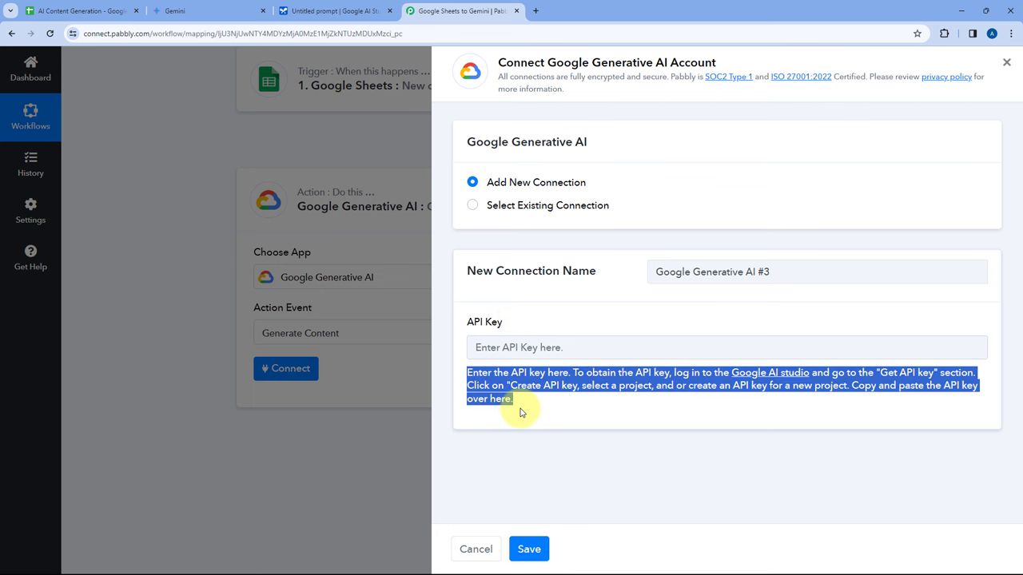
{"action": "left_click", "coordinate": [520, 406]}
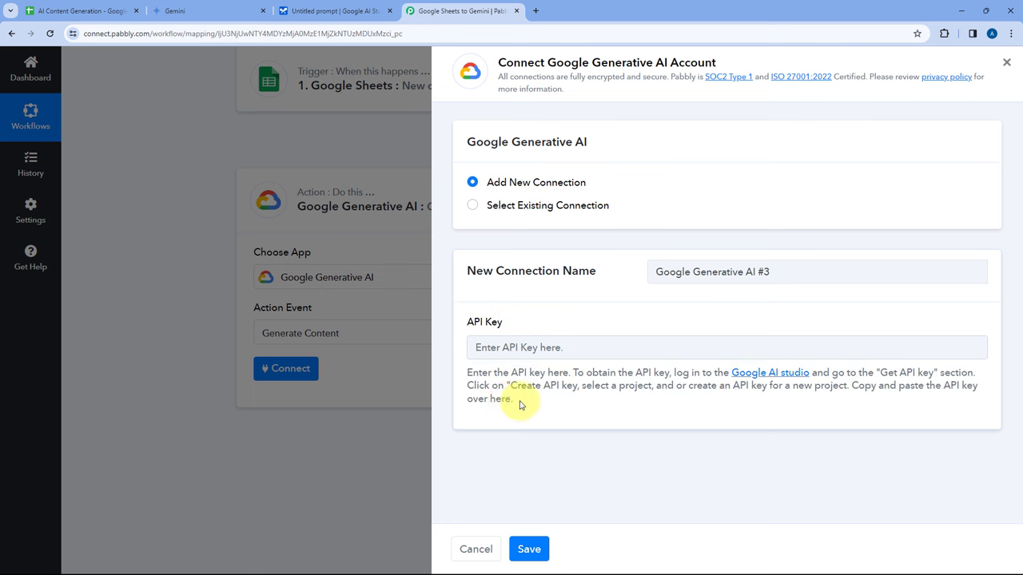
{"action": "left_click", "coordinate": [760, 374]}
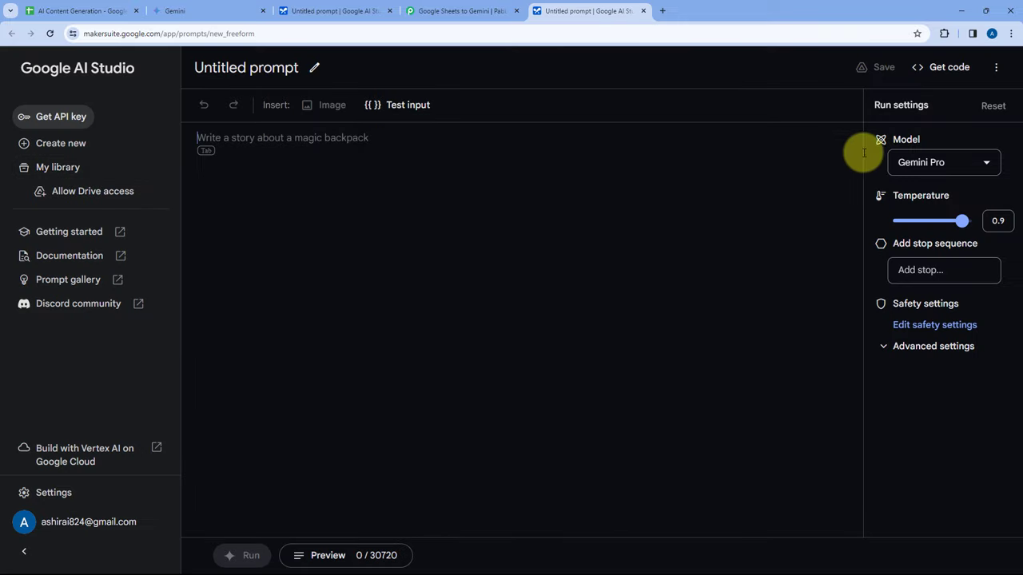
{"action": "left_click", "coordinate": [985, 163]}
{"action": "left_click", "coordinate": [783, 160]}
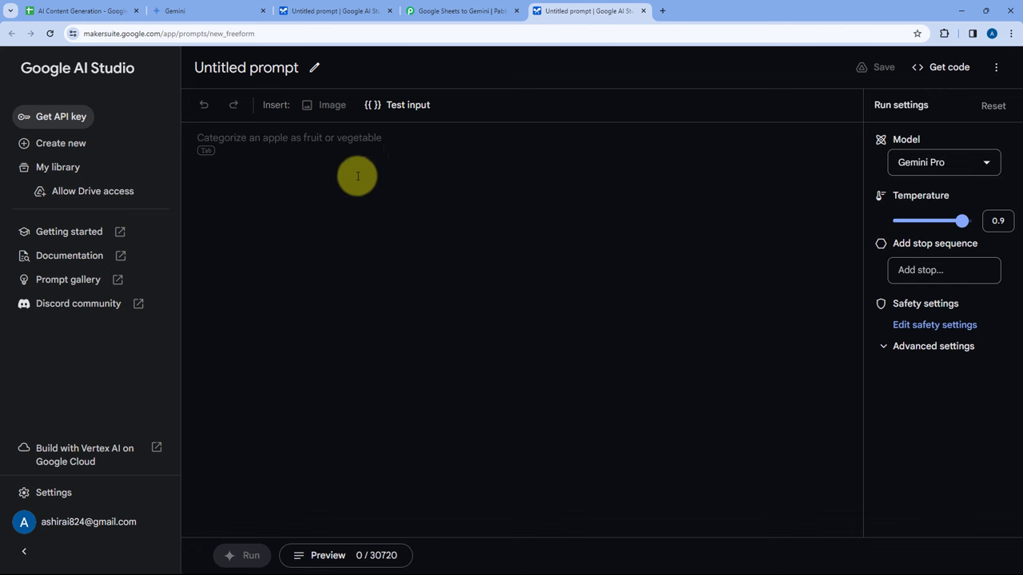
Create an API key in Google AI Studio for the existing Google Cloud project Pabbly Testing
{"action": "left_click", "coordinate": [48, 122]}
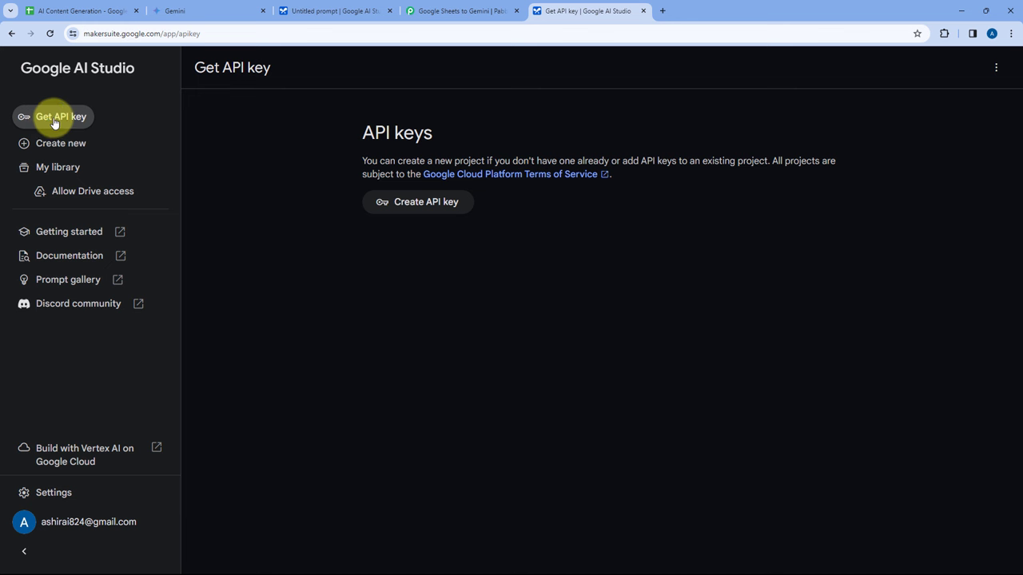
{"action": "left_click", "coordinate": [413, 205]}
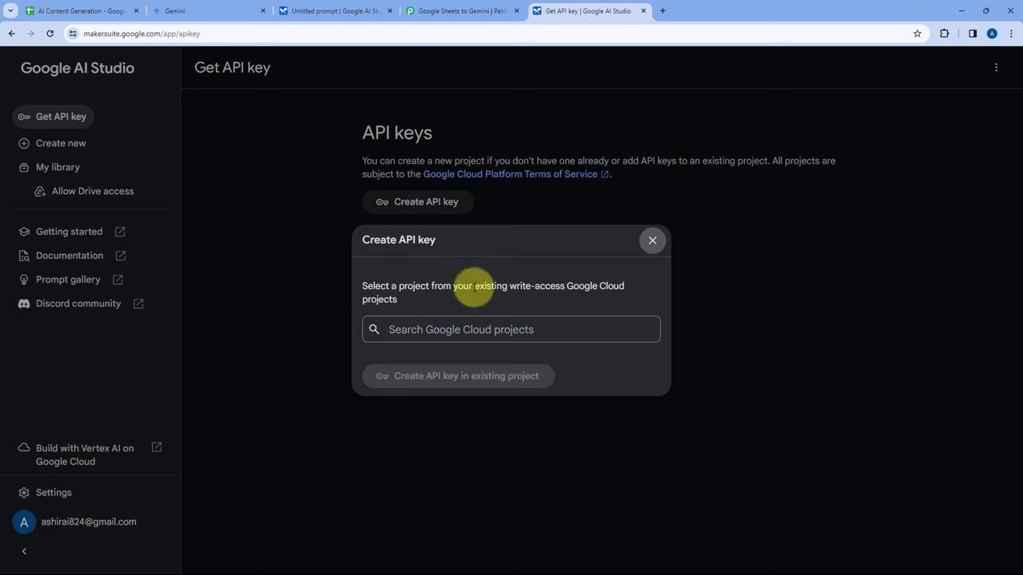
{"action": "left_click", "coordinate": [439, 328]}
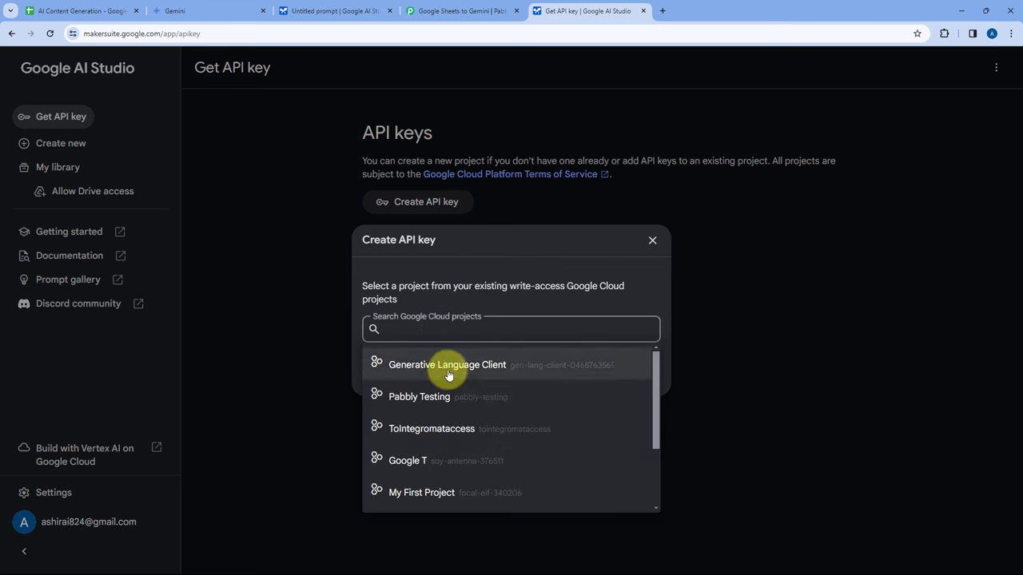
{"action": "scroll", "coordinate": [448, 384], "scroll_direction": "down", "scroll_amount": 2}
{"action": "scroll", "coordinate": [450, 382], "scroll_direction": "up", "scroll_amount": 3}
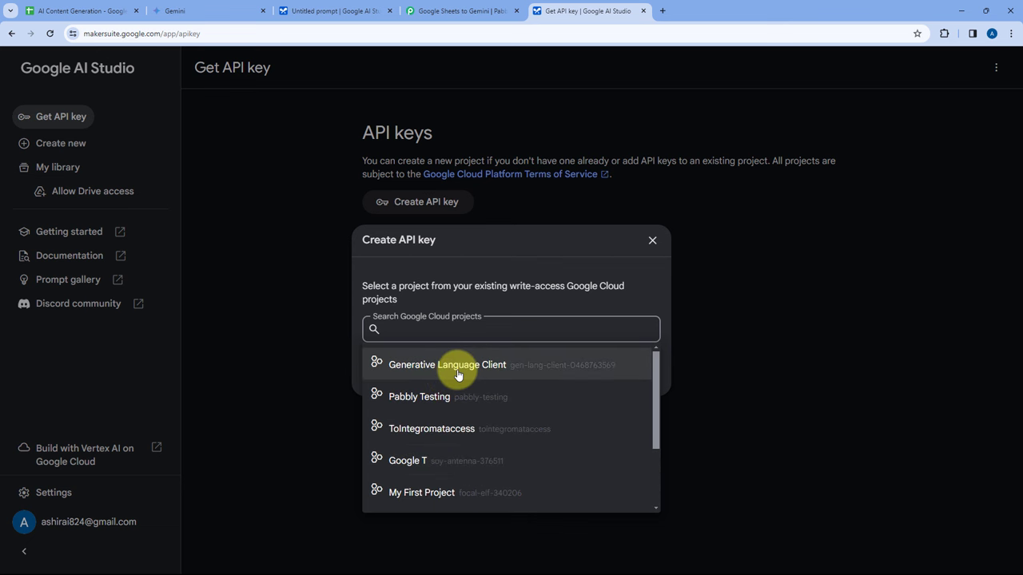
{"action": "left_click", "coordinate": [434, 396]}
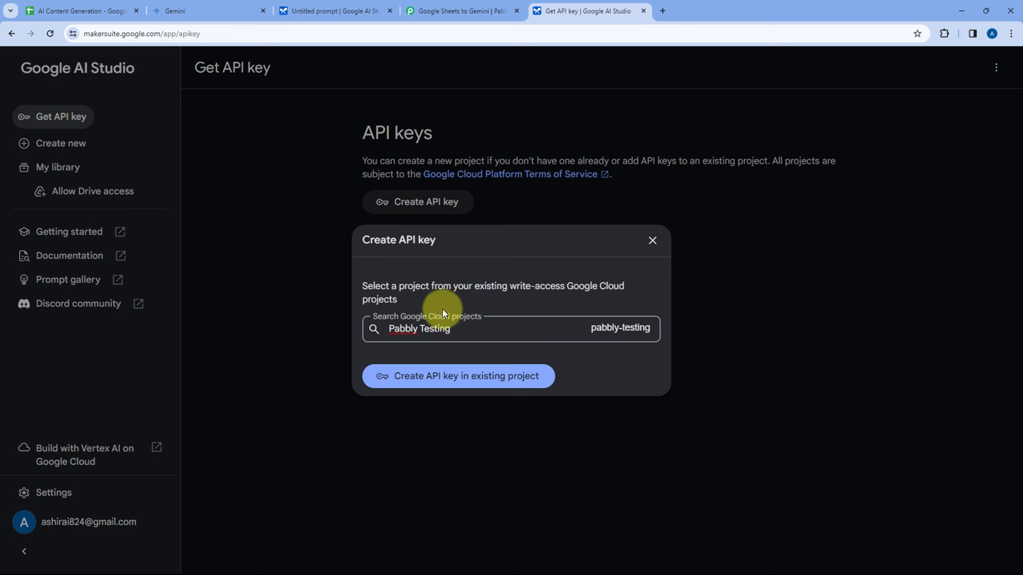
{"action": "left_click", "coordinate": [441, 385]}
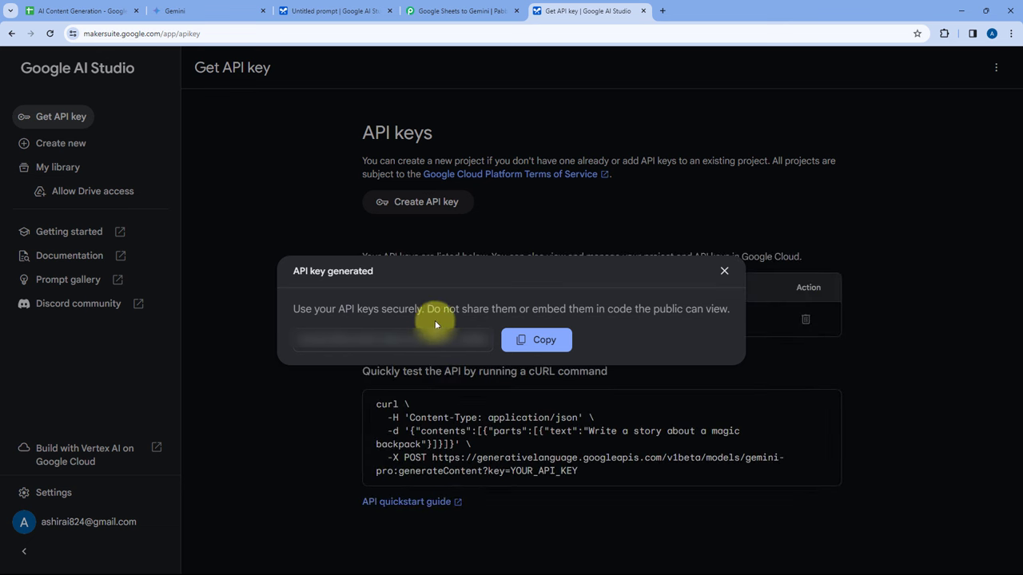
Copy the generated API key, paste it into the connection's API Key field in Pabbly Connect and save the connection
{"action": "left_click", "coordinate": [533, 341]}
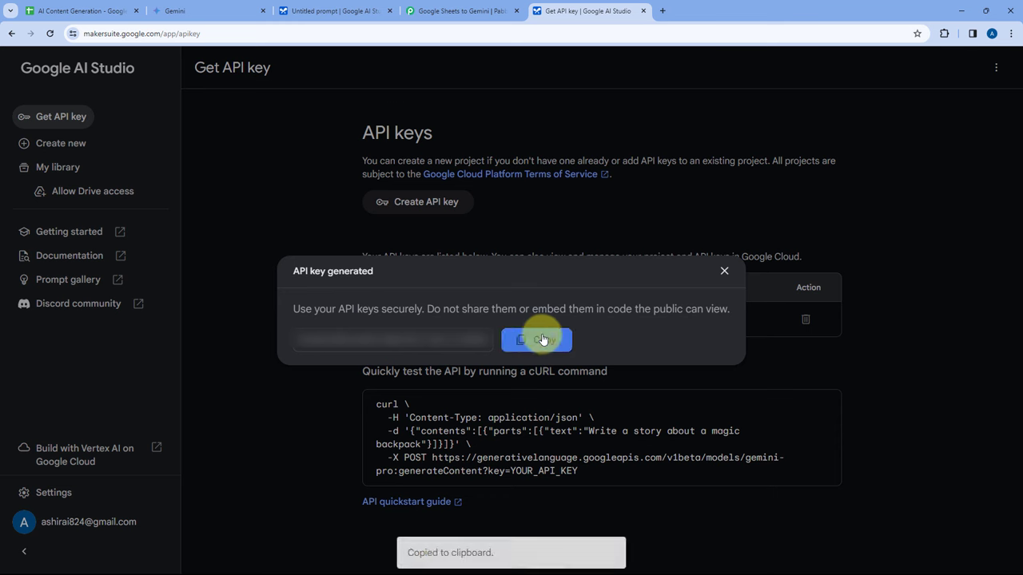
{"action": "left_click", "coordinate": [485, 10]}
{"action": "left_click", "coordinate": [481, 346]}
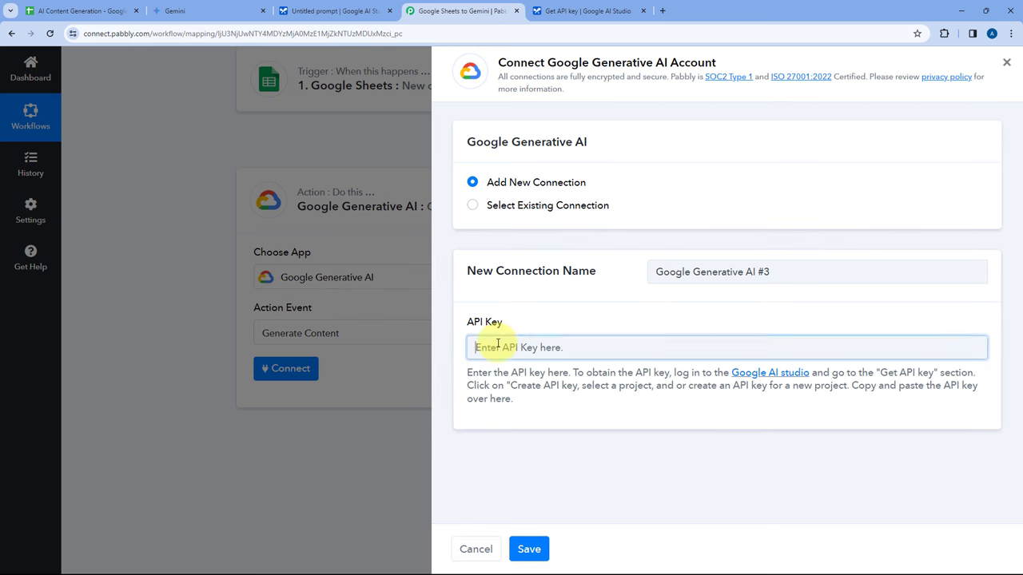
{"action": "right_click", "coordinate": [497, 344]}
{"action": "left_click", "coordinate": [535, 227]}
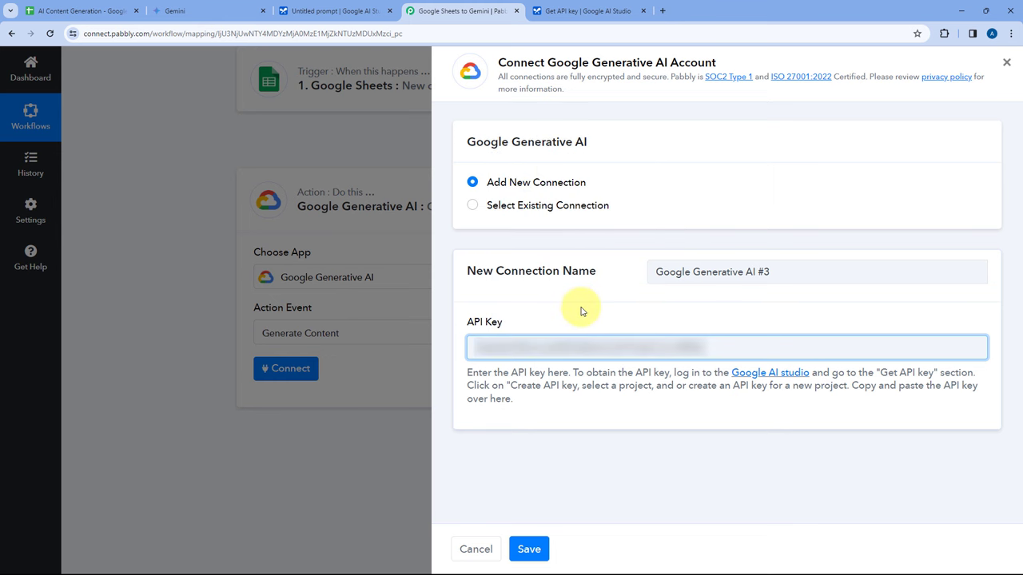
{"action": "left_click", "coordinate": [529, 549]}
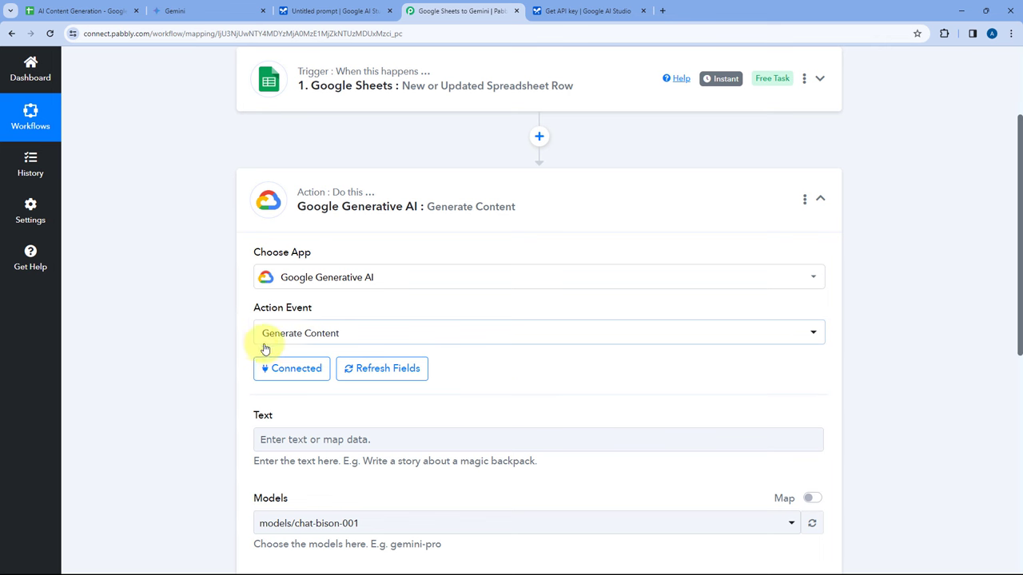
Look over the Generate Content fields and check the prompt in cell B2 of the AI Content Generation spreadsheet
{"action": "scroll", "coordinate": [245, 350], "scroll_direction": "down", "scroll_amount": 2}
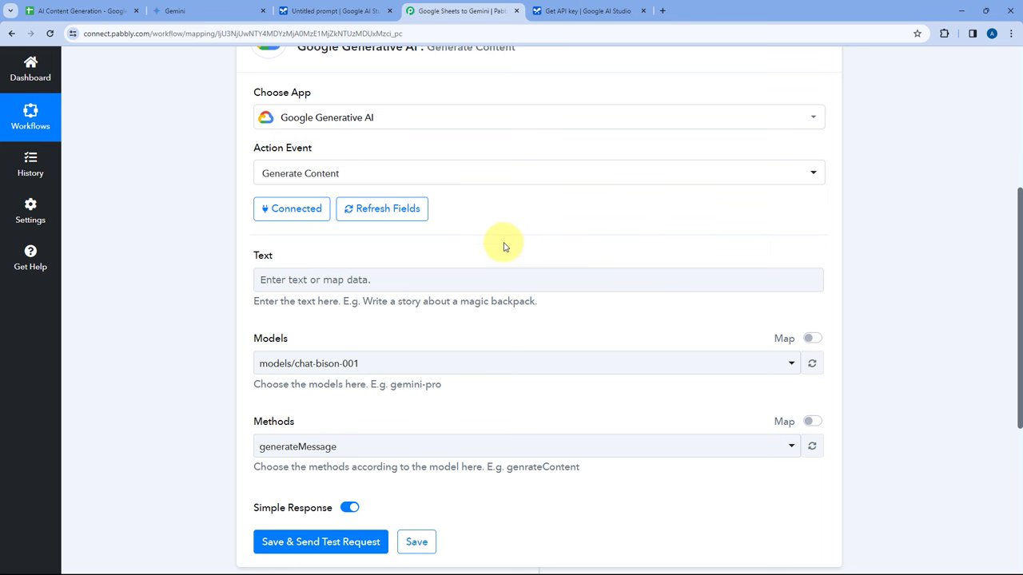
{"action": "scroll", "coordinate": [447, 256], "scroll_direction": "up", "scroll_amount": 2}
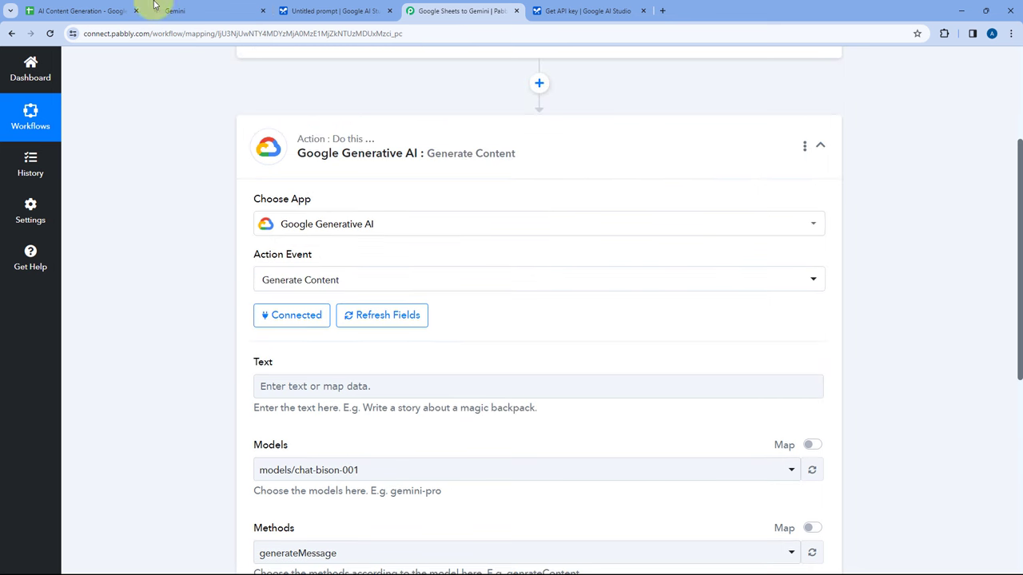
{"action": "left_click", "coordinate": [80, 10]}
{"action": "left_click", "coordinate": [207, 214]}
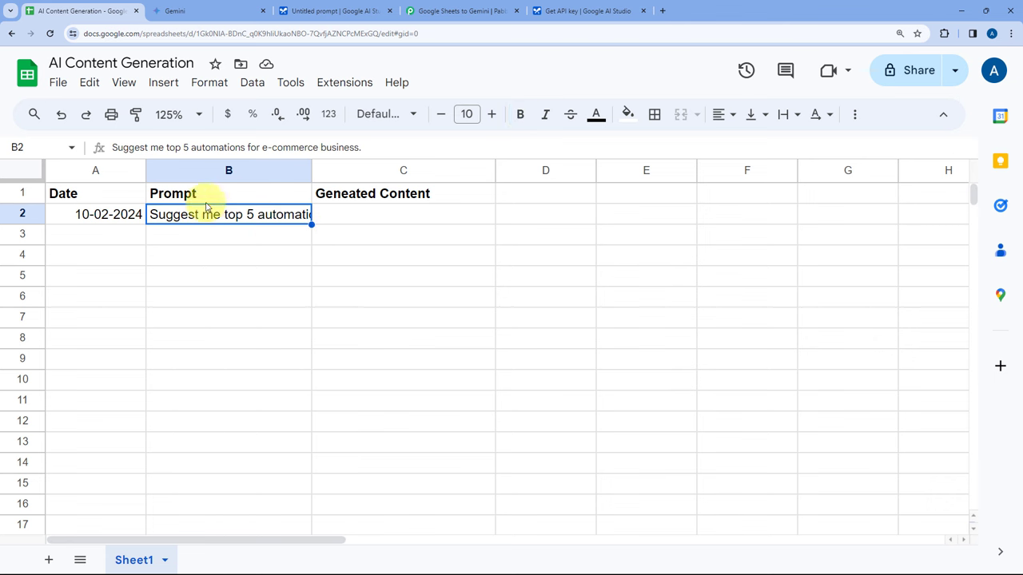
Switch to Pabbly Connect, check the Prompt value in the Google Sheets trigger's captured response and reopen the Google Generative AI action
{"action": "left_click", "coordinate": [500, 5]}
{"action": "scroll", "coordinate": [389, 263], "scroll_direction": "up", "scroll_amount": 3}
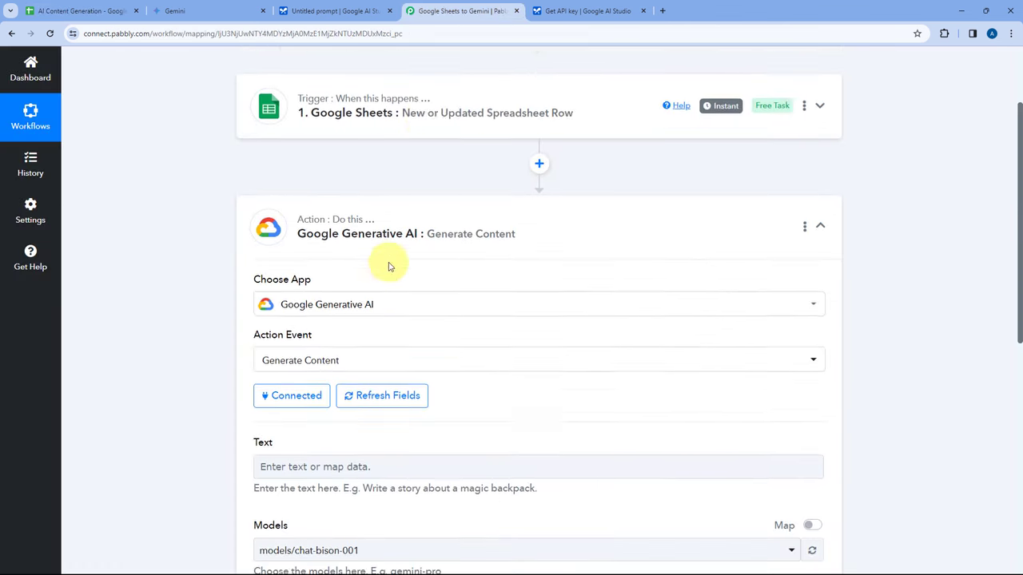
{"action": "left_click", "coordinate": [418, 232]}
{"action": "scroll", "coordinate": [180, 303], "scroll_direction": "down", "scroll_amount": 8}
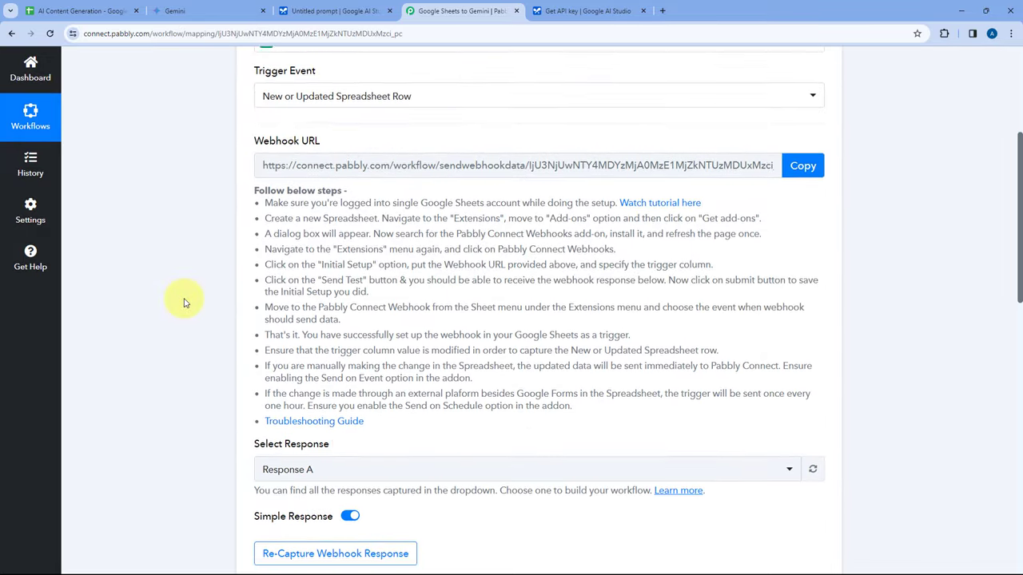
{"action": "scroll", "coordinate": [189, 303], "scroll_direction": "down", "scroll_amount": 4}
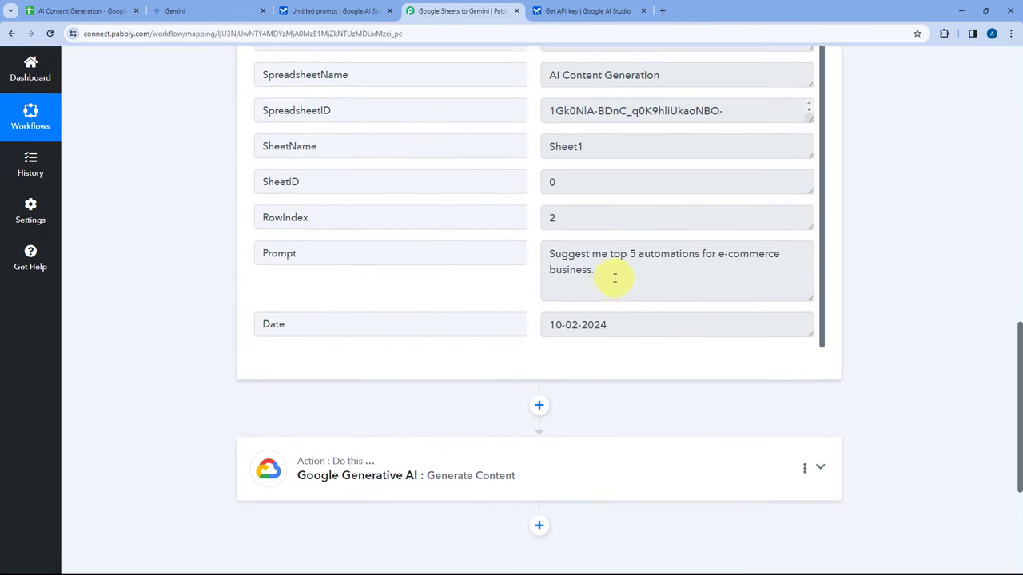
{"action": "left_click_drag", "start_coordinate": [615, 277], "coordinate": [549, 239]}
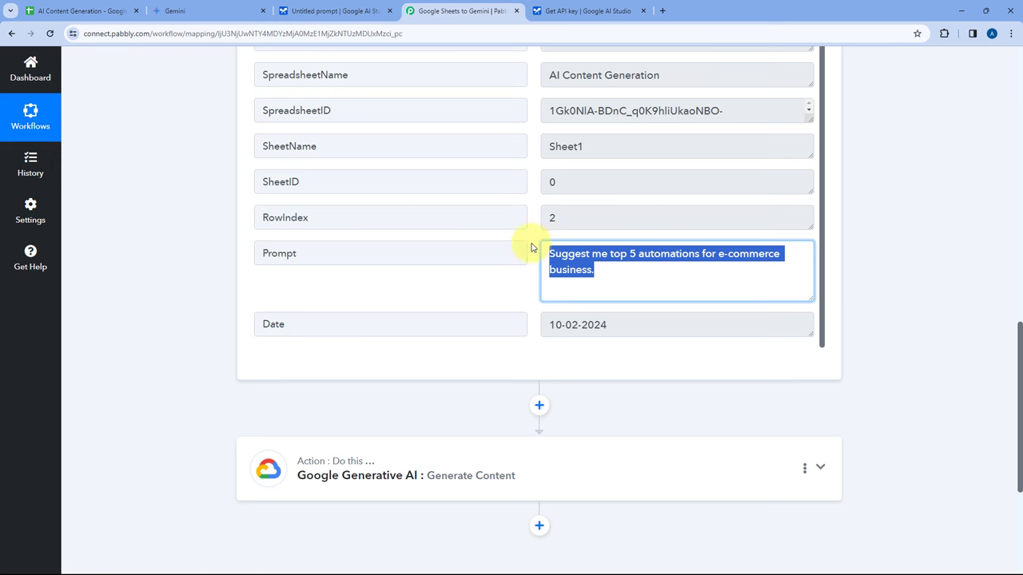
{"action": "left_click", "coordinate": [529, 242]}
{"action": "scroll", "coordinate": [378, 411], "scroll_direction": "down", "scroll_amount": 1}
{"action": "left_click", "coordinate": [429, 363]}
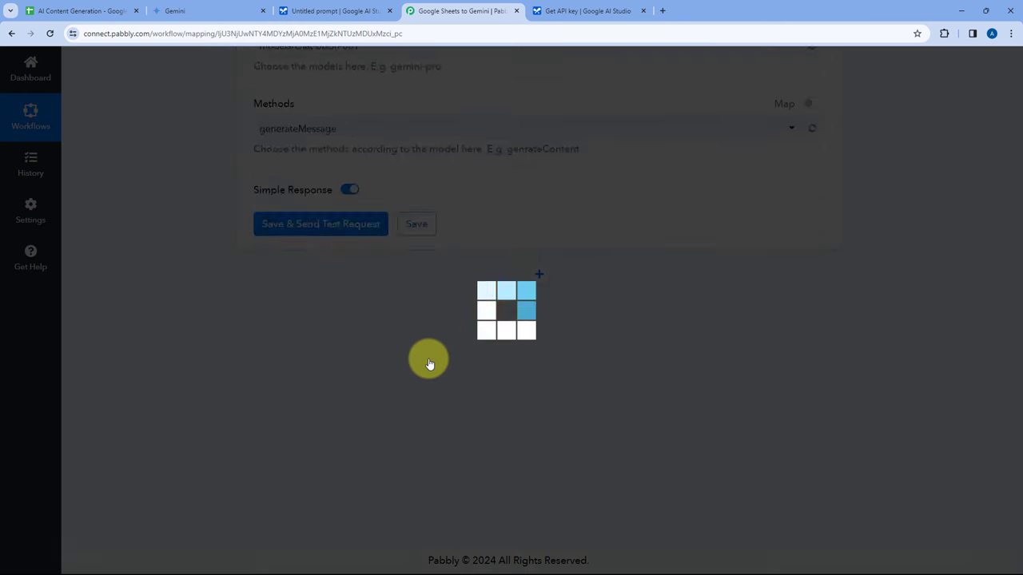
Map the Prompt value from the Google Sheets trigger into the Text field, checking it against the AI Content Generation spreadsheet
{"action": "scroll", "coordinate": [429, 352], "scroll_direction": "down", "scroll_amount": 1}
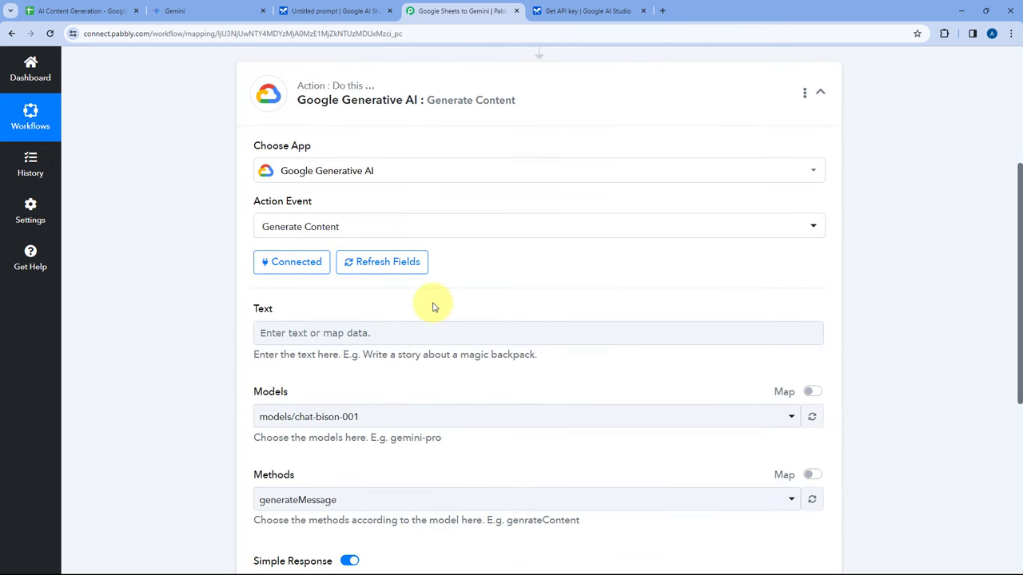
{"action": "scroll", "coordinate": [434, 319], "scroll_direction": "down", "scroll_amount": 1}
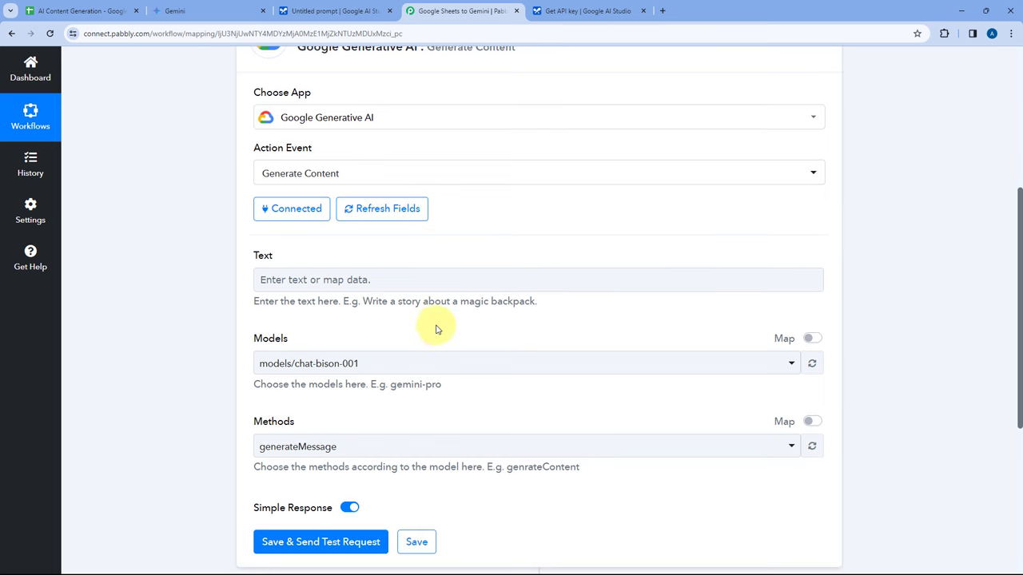
{"action": "left_click", "coordinate": [281, 279]}
{"action": "scroll", "coordinate": [205, 283], "scroll_direction": "down", "scroll_amount": 1}
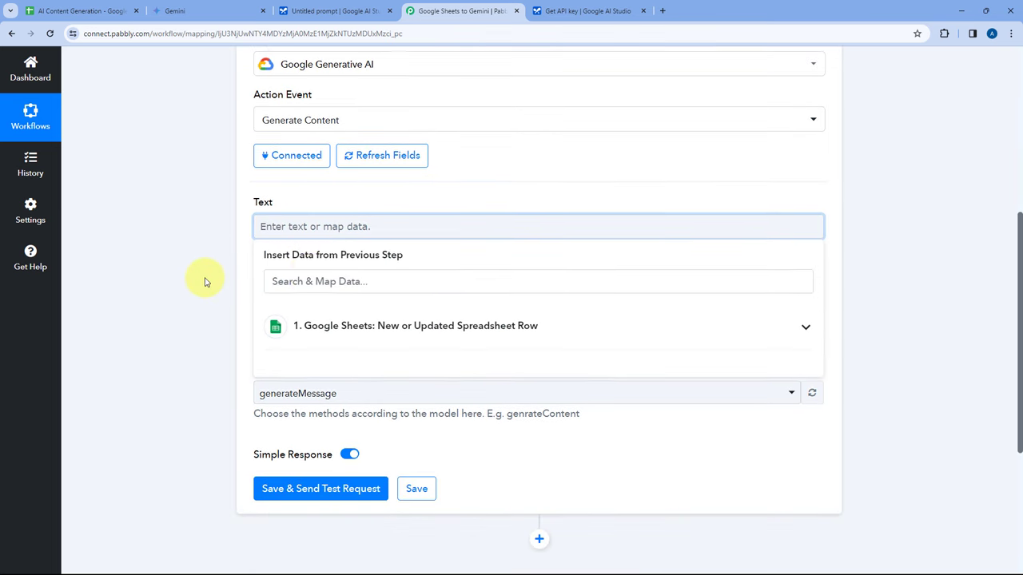
{"action": "left_click", "coordinate": [366, 325]}
{"action": "scroll", "coordinate": [222, 291], "scroll_direction": "down", "scroll_amount": 1}
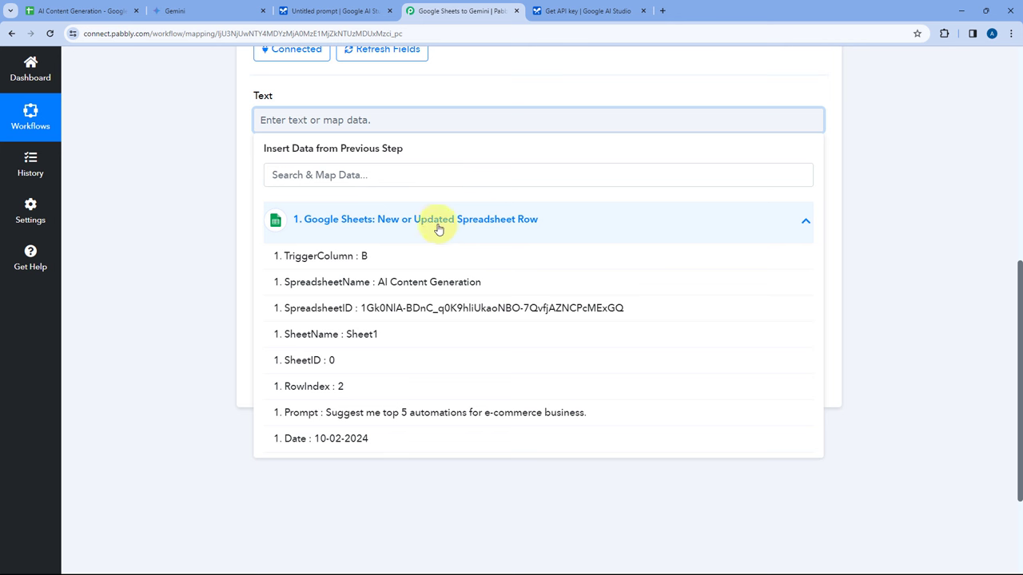
{"action": "left_click", "coordinate": [305, 413]}
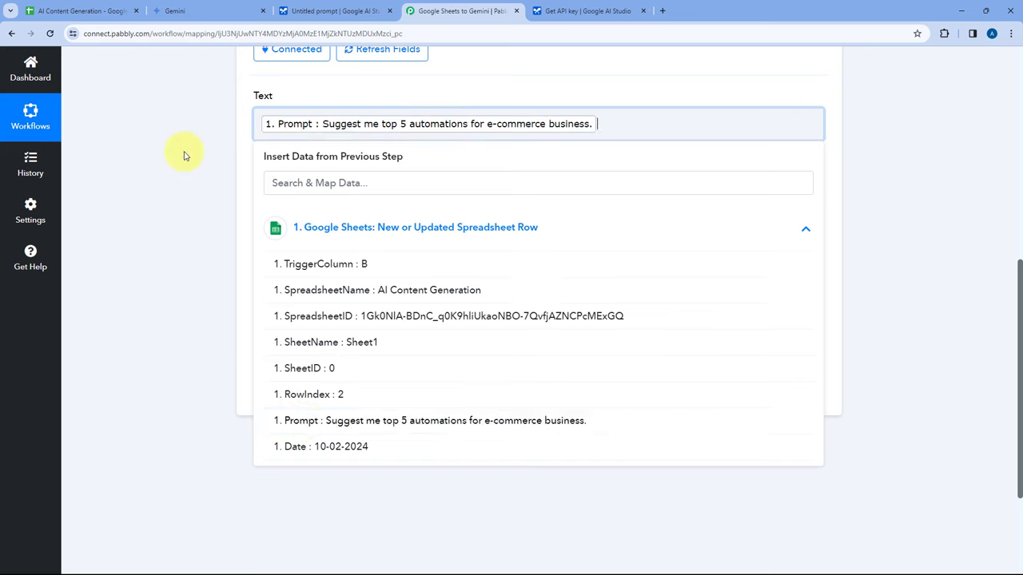
{"action": "scroll", "coordinate": [343, 135], "scroll_direction": "up", "scroll_amount": 2}
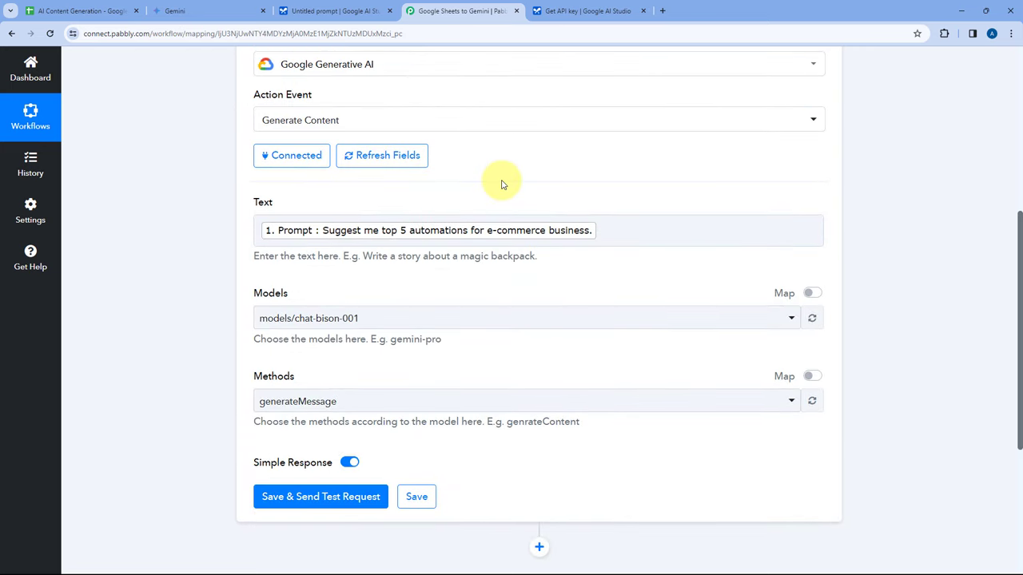
{"action": "left_click", "coordinate": [80, 10]}
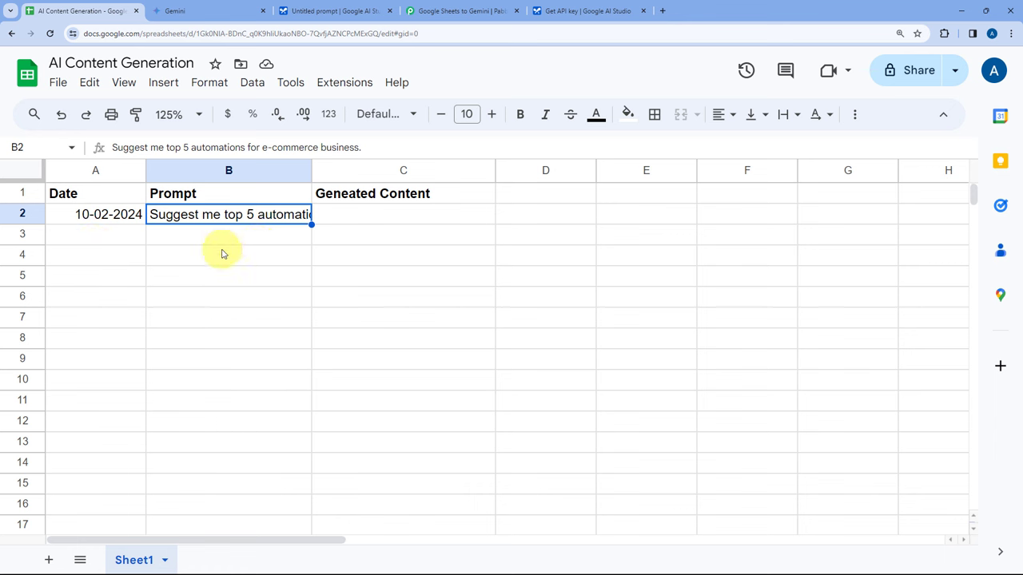
{"action": "left_click", "coordinate": [462, 11]}
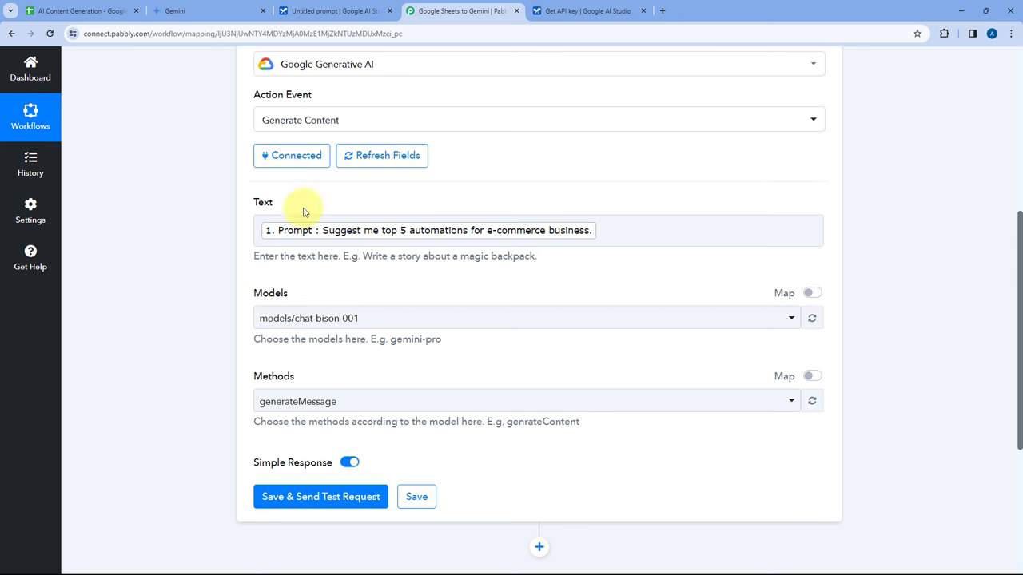
Set the model to models/gemini-pro and choose generateContent as the method for the Generate Content action
{"action": "scroll", "coordinate": [399, 199], "scroll_direction": "down", "scroll_amount": 1}
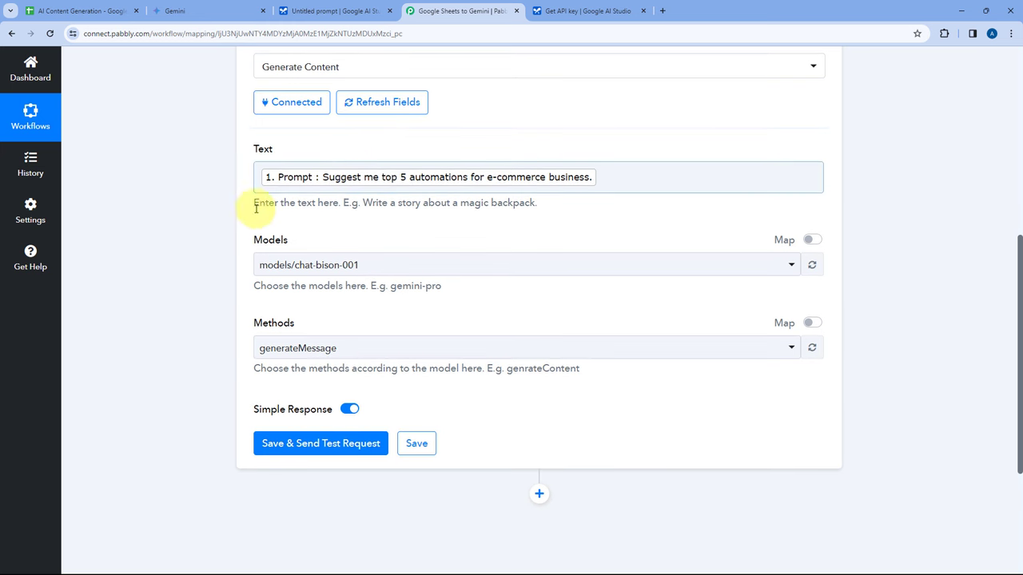
{"action": "left_click", "coordinate": [372, 265]}
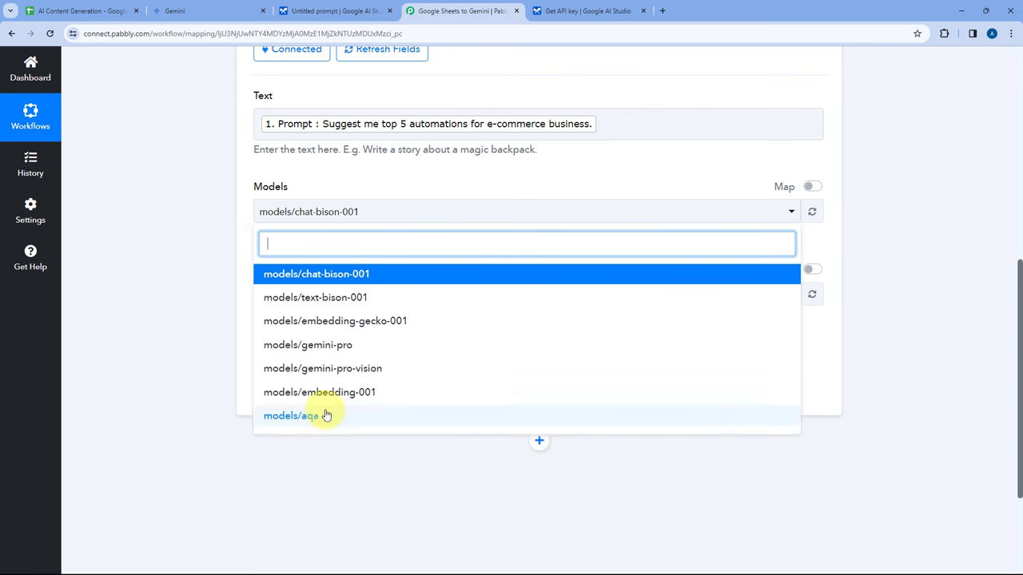
{"action": "left_click", "coordinate": [329, 353]}
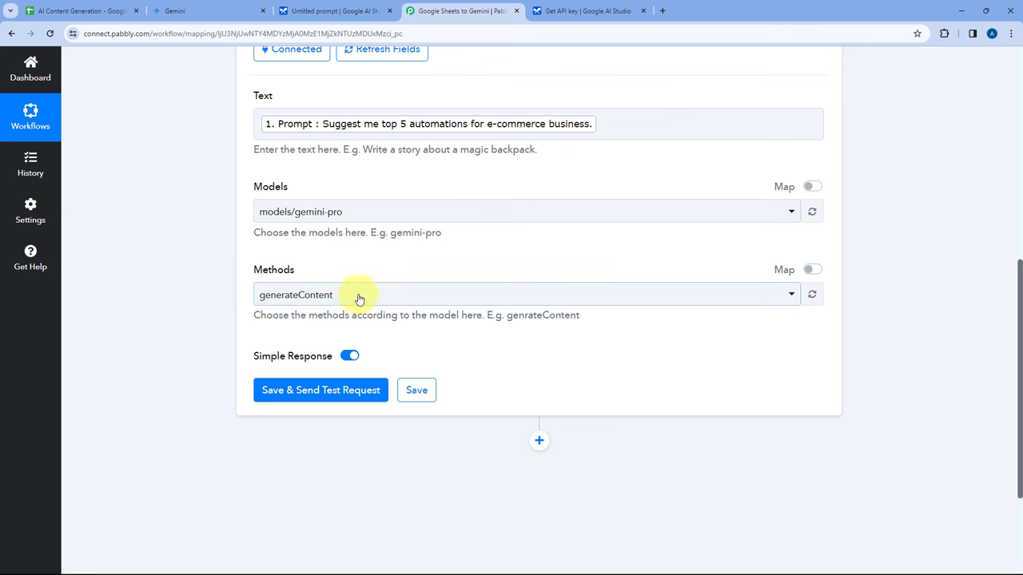
{"action": "left_click", "coordinate": [359, 297]}
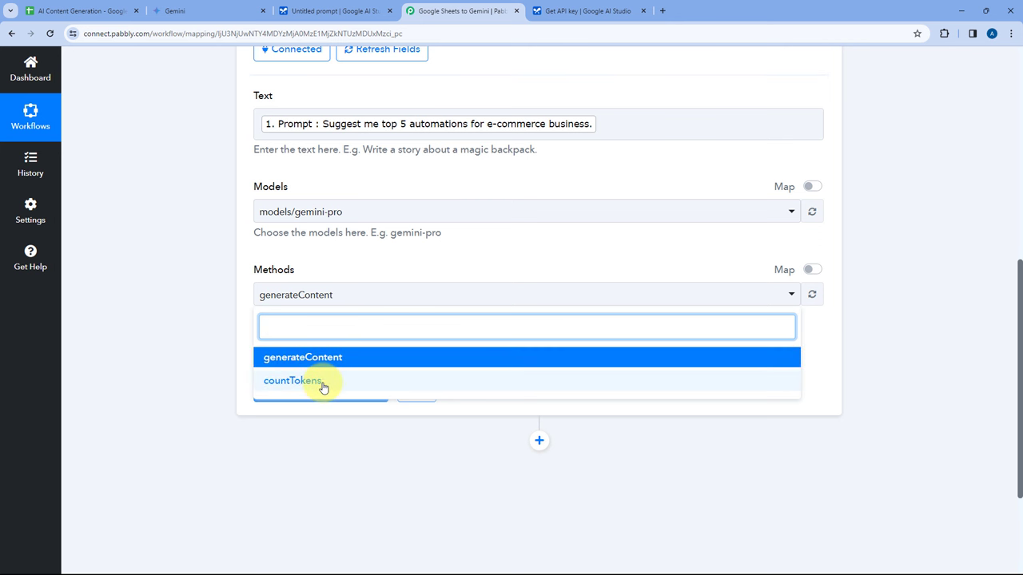
{"action": "left_click", "coordinate": [335, 358]}
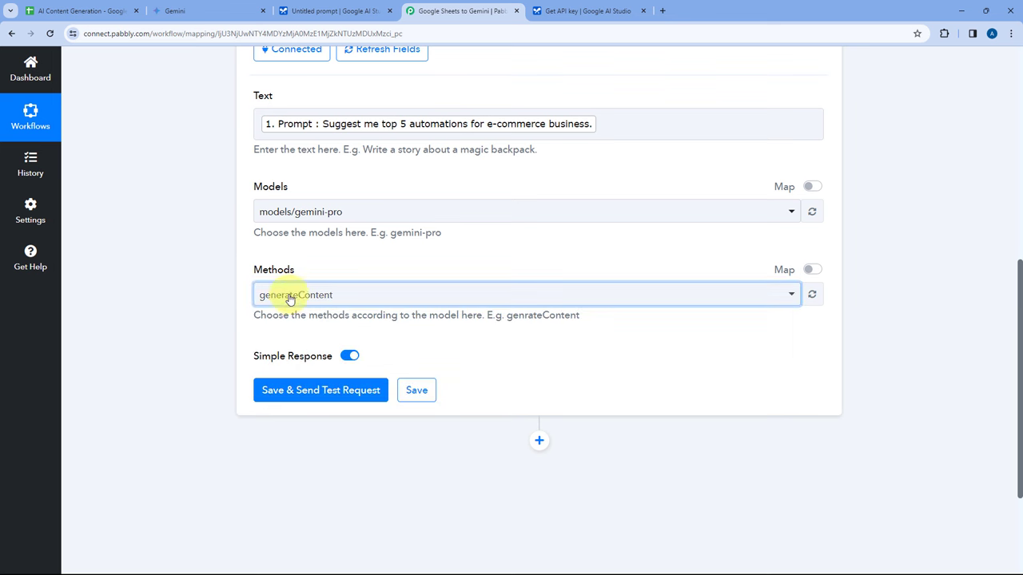
{"action": "left_click", "coordinate": [342, 261]}
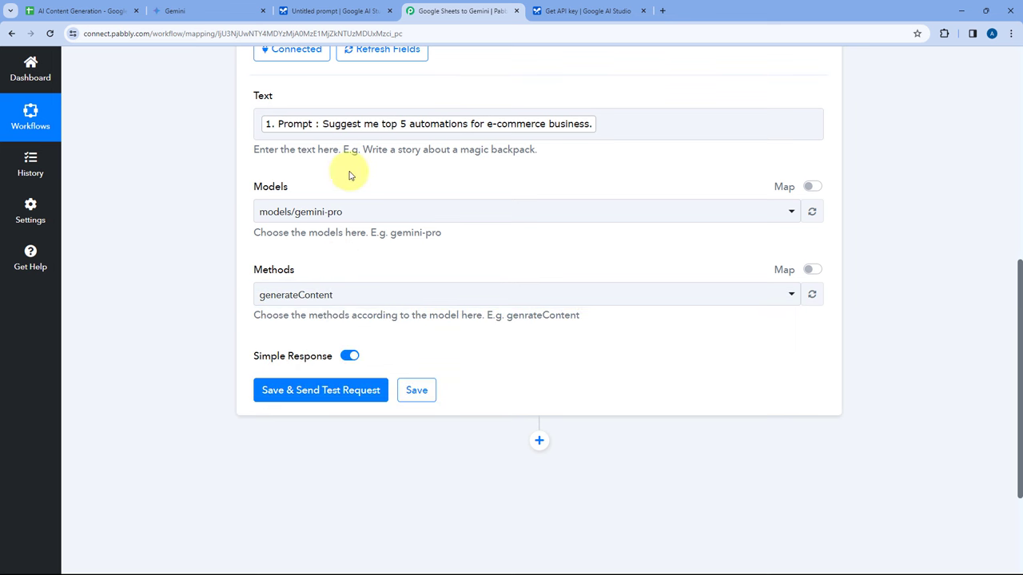
Save the Generate Content action and send a test request to Google Generative AI
{"action": "scroll", "coordinate": [376, 160], "scroll_direction": "down", "scroll_amount": 1}
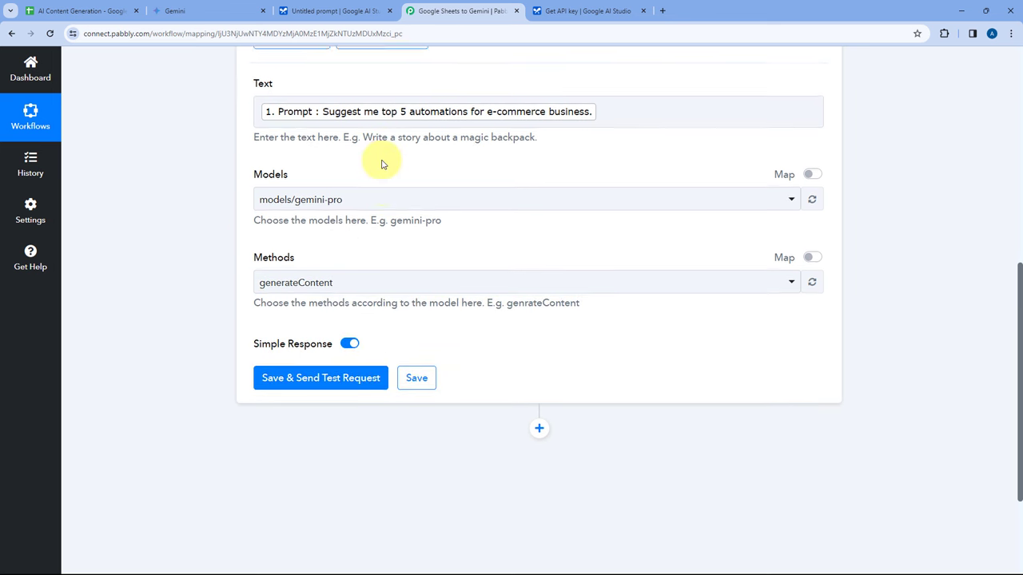
{"action": "scroll", "coordinate": [210, 313], "scroll_direction": "down", "scroll_amount": 2}
{"action": "left_click", "coordinate": [328, 285]}
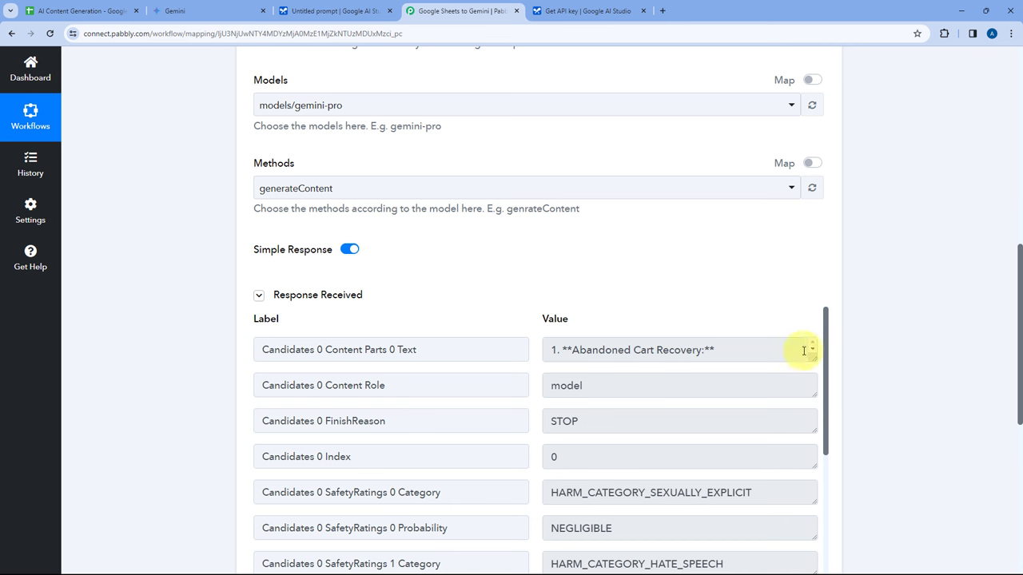
Enlarge the Candidates 0 Content Parts 0 Text value in the received response and read the generated content
{"action": "left_click_drag", "start_coordinate": [813, 354], "coordinate": [799, 573]}
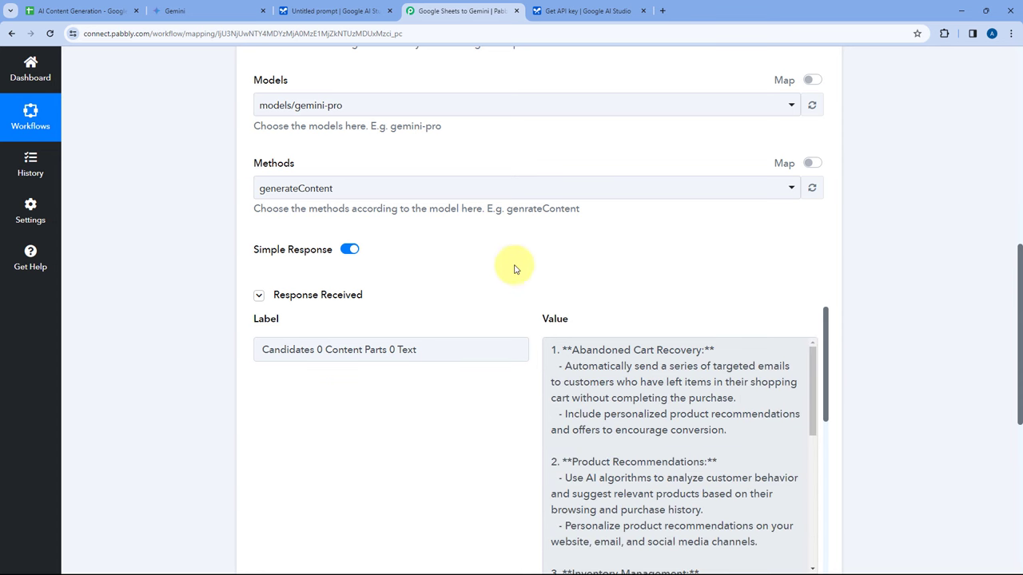
{"action": "scroll", "coordinate": [515, 269], "scroll_direction": "down", "scroll_amount": 1}
{"action": "scroll", "coordinate": [679, 312], "scroll_direction": "down", "scroll_amount": 3}
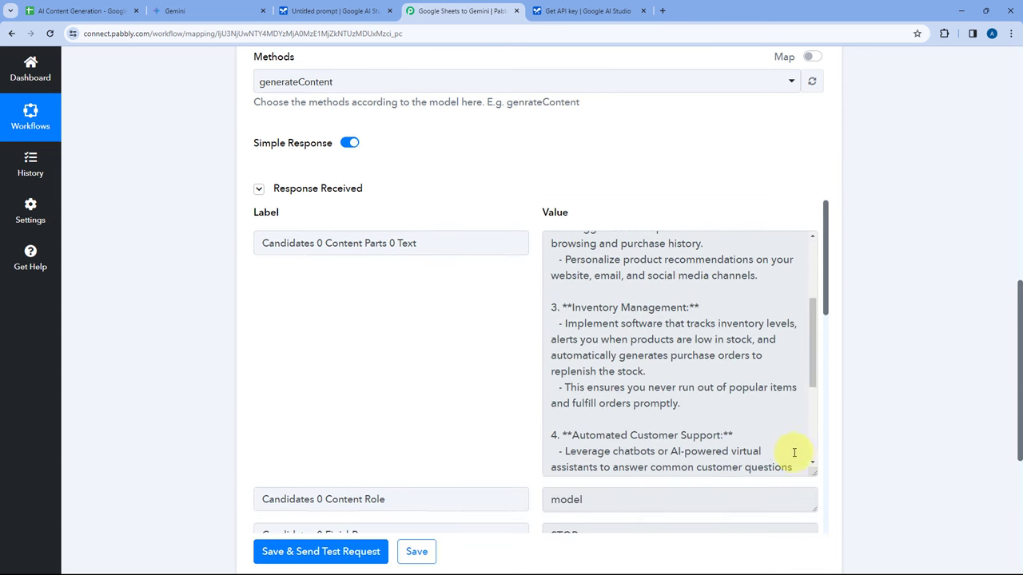
{"action": "left_click_drag", "start_coordinate": [812, 473], "coordinate": [811, 523]}
{"action": "scroll", "coordinate": [600, 285], "scroll_direction": "up", "scroll_amount": 3}
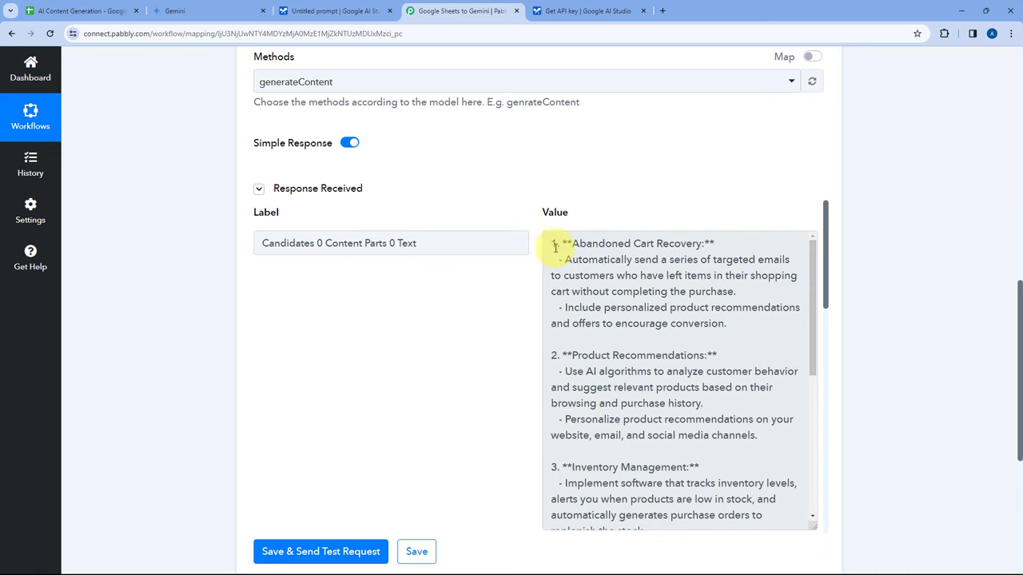
{"action": "double_click", "coordinate": [406, 243]}
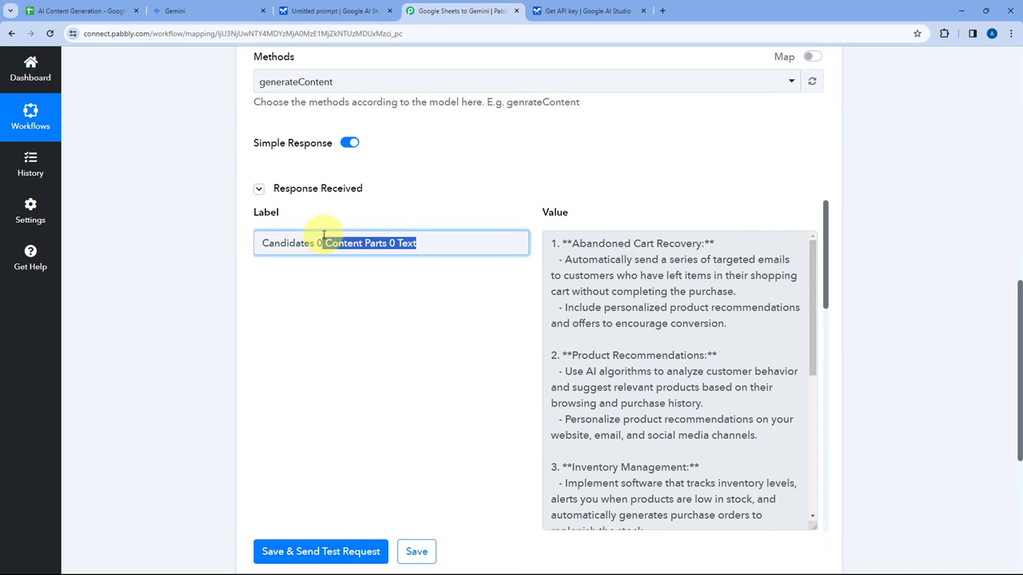
{"action": "left_click_drag", "start_coordinate": [552, 243], "coordinate": [689, 430]}
Compare the mapped prompt with the generated answer, reading through each suggested e-commerce automation in the response
{"action": "scroll", "coordinate": [423, 149], "scroll_direction": "up", "scroll_amount": 3}
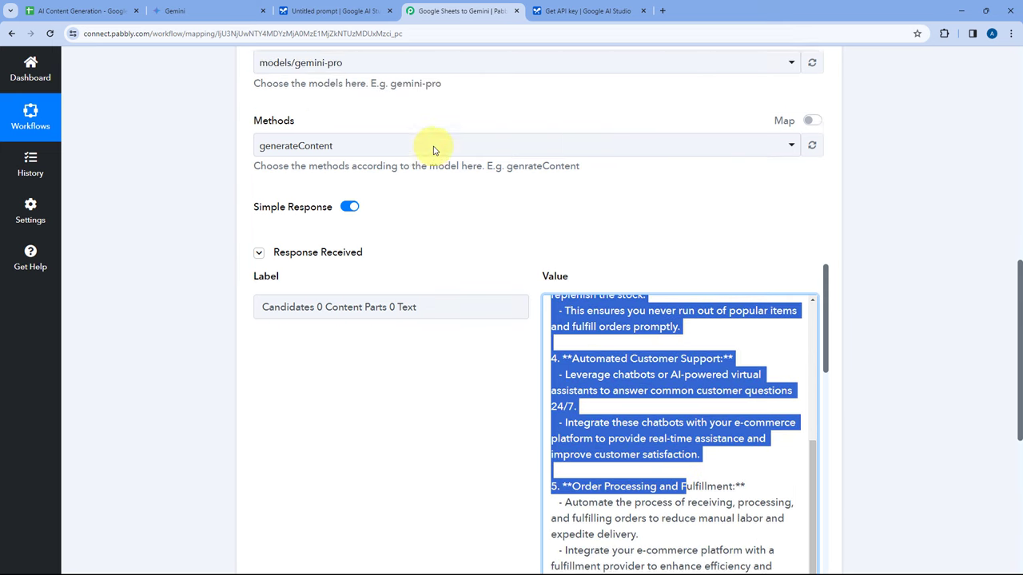
{"action": "scroll", "coordinate": [423, 184], "scroll_direction": "up", "scroll_amount": 2}
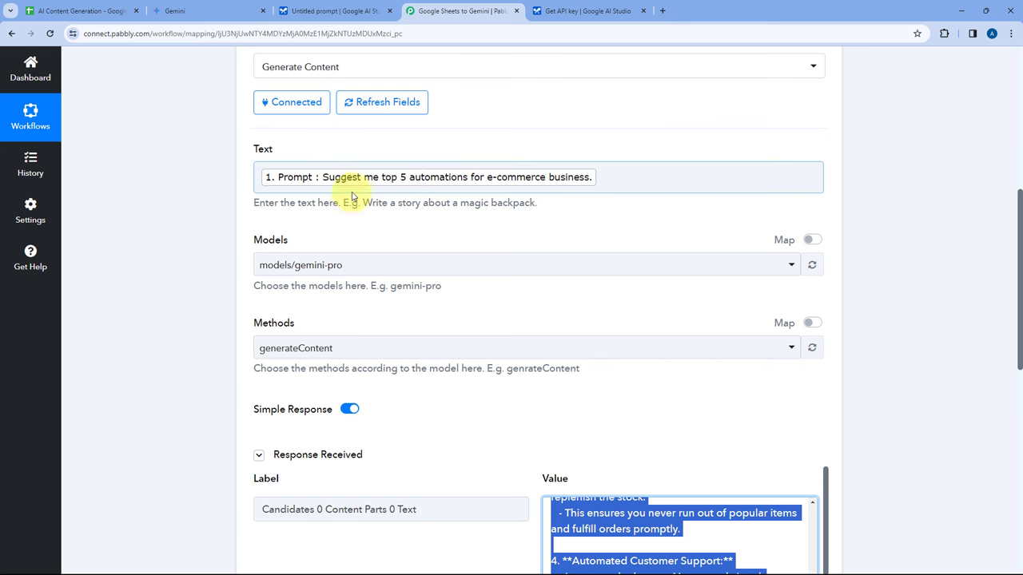
{"action": "scroll", "coordinate": [563, 151], "scroll_direction": "down", "scroll_amount": 4}
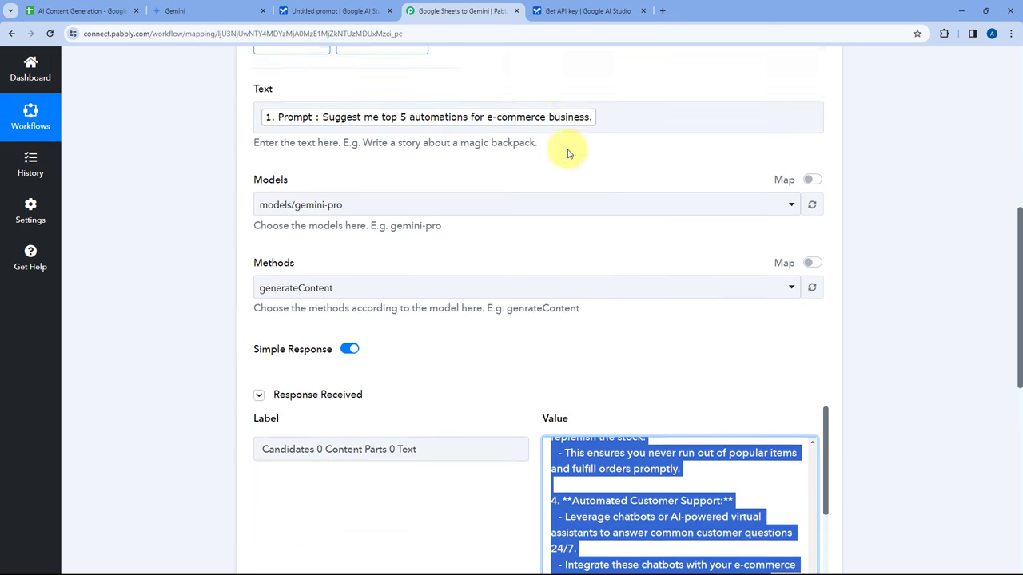
{"action": "scroll", "coordinate": [628, 343], "scroll_direction": "up", "scroll_amount": 2}
{"action": "left_click", "coordinate": [624, 324]}
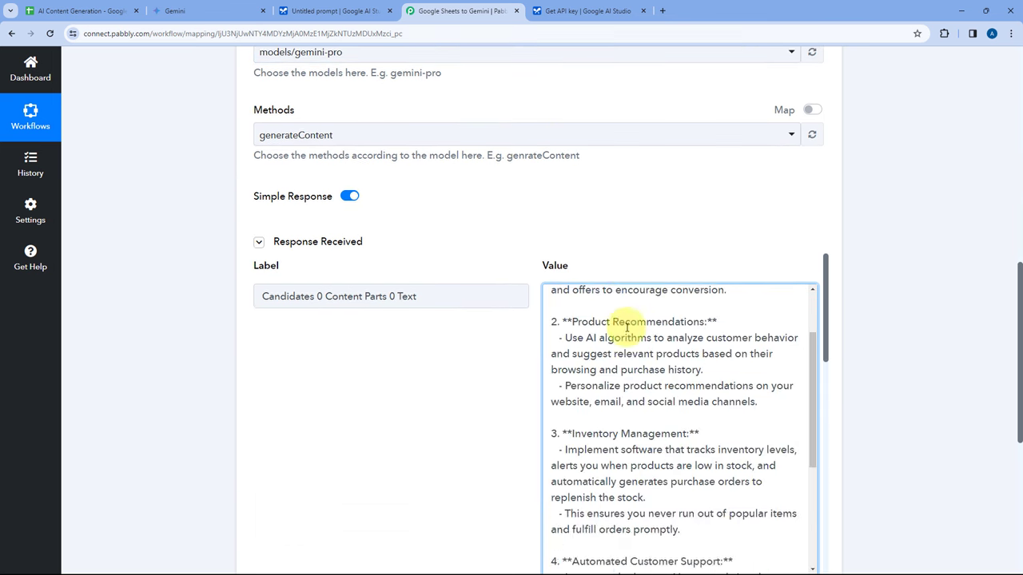
{"action": "scroll", "coordinate": [619, 320], "scroll_direction": "up", "scroll_amount": 5}
{"action": "scroll", "coordinate": [611, 320], "scroll_direction": "down", "scroll_amount": 2}
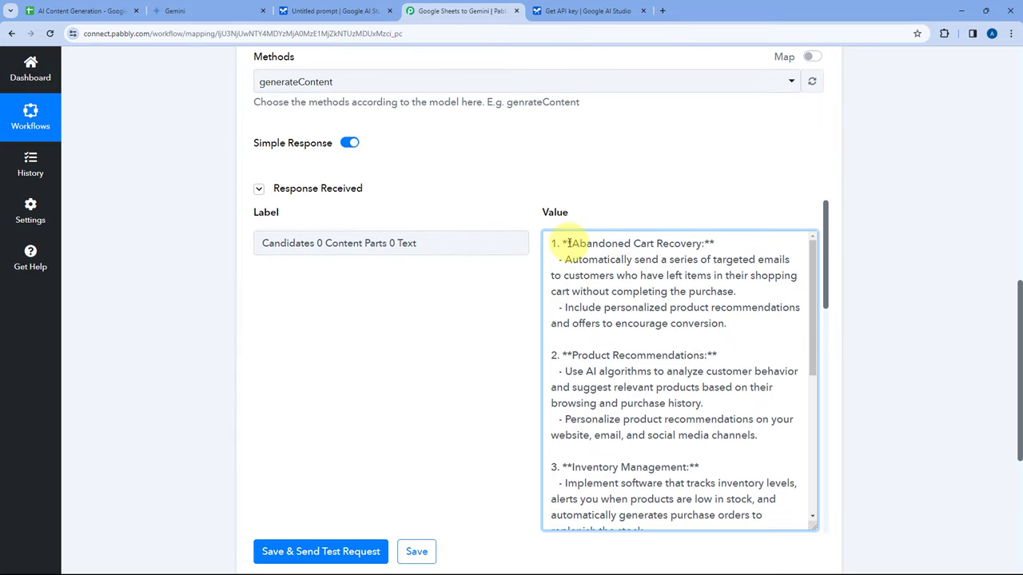
{"action": "left_click_drag", "start_coordinate": [566, 243], "coordinate": [698, 243]}
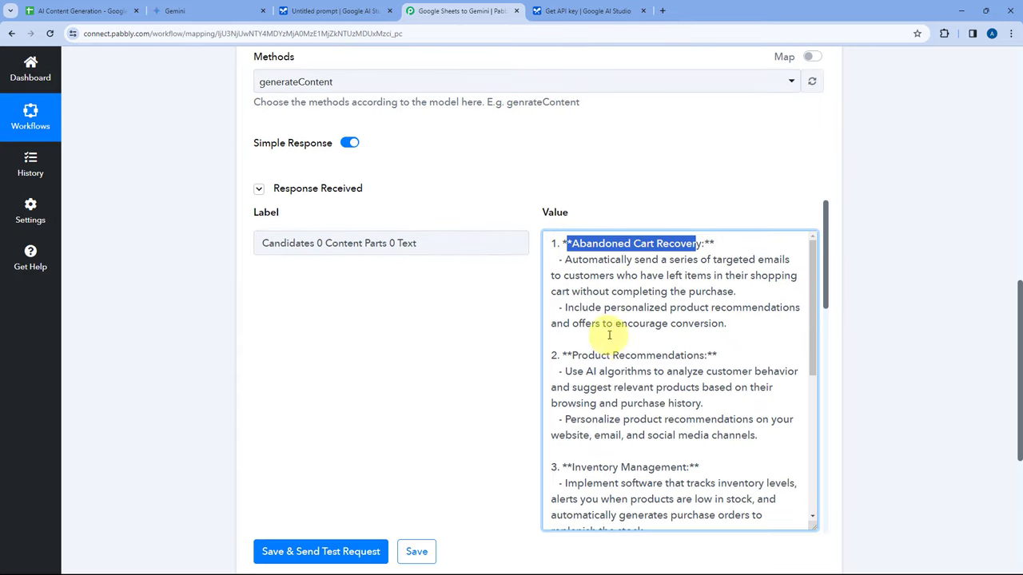
{"action": "scroll", "coordinate": [609, 335], "scroll_direction": "down", "scroll_amount": 5}
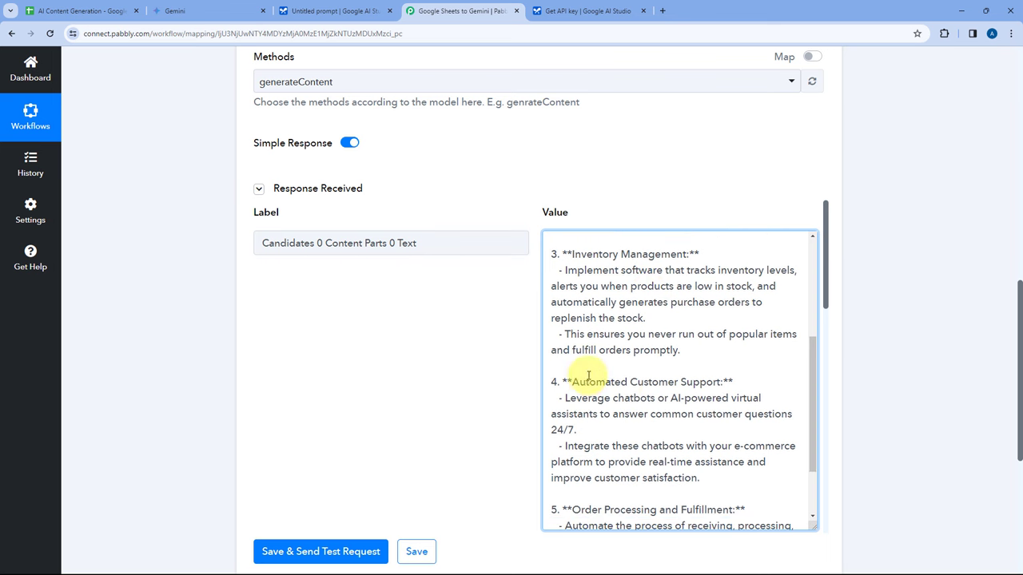
{"action": "scroll", "coordinate": [639, 388], "scroll_direction": "down", "scroll_amount": 1}
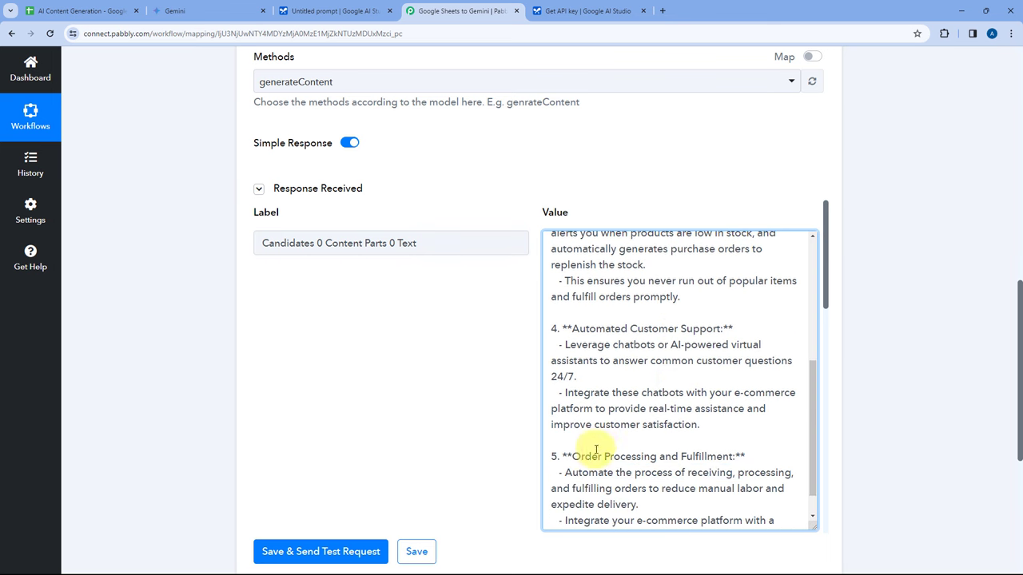
{"action": "scroll", "coordinate": [663, 400], "scroll_direction": "up", "scroll_amount": 1}
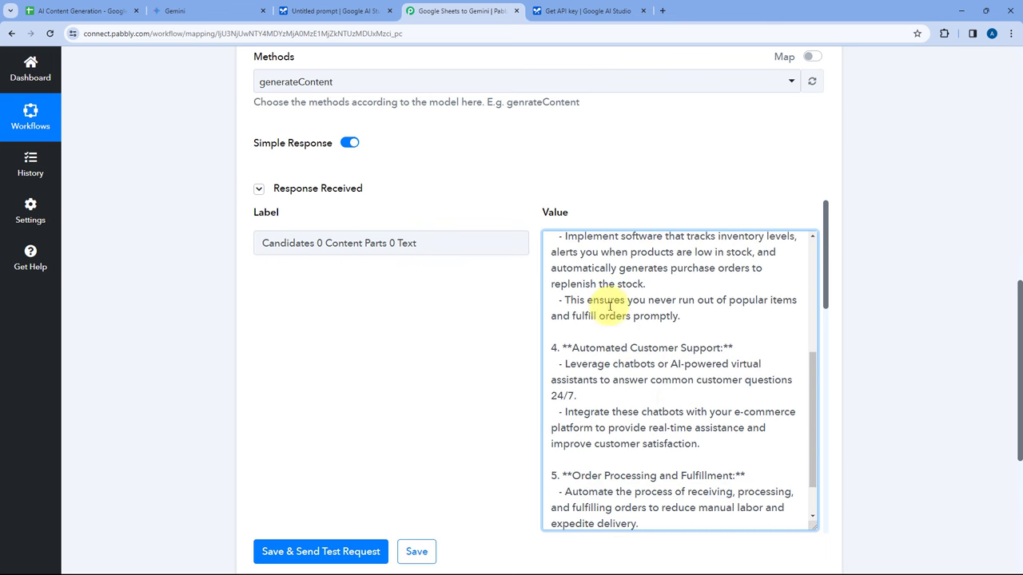
{"action": "scroll", "coordinate": [622, 308], "scroll_direction": "up", "scroll_amount": 5}
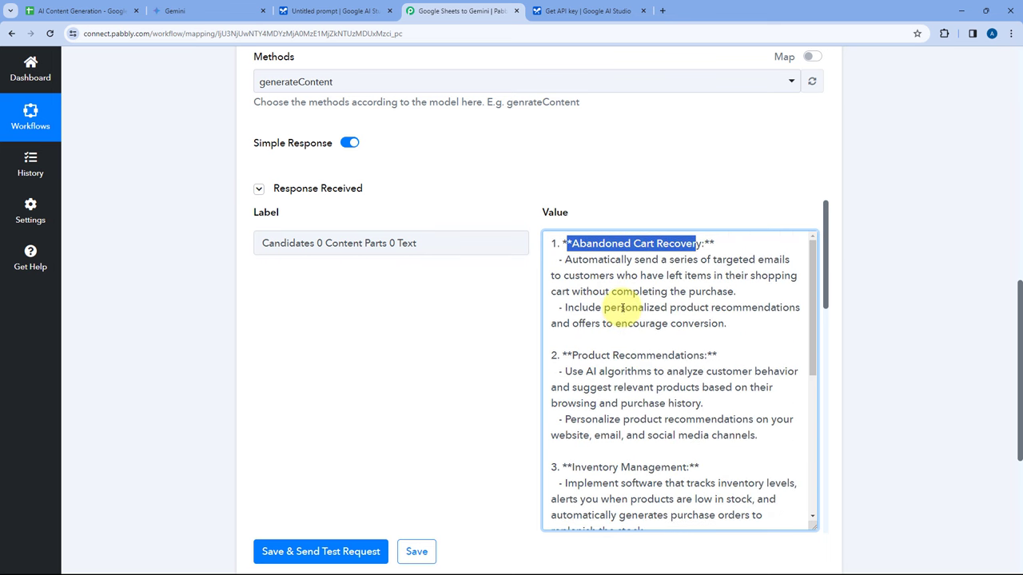
Compare the prompt mapped in the Generate Content action with the prompt in row 2 of the AI Content Generation spreadsheet
{"action": "left_click", "coordinate": [594, 183]}
{"action": "scroll", "coordinate": [536, 199], "scroll_direction": "up", "scroll_amount": 2}
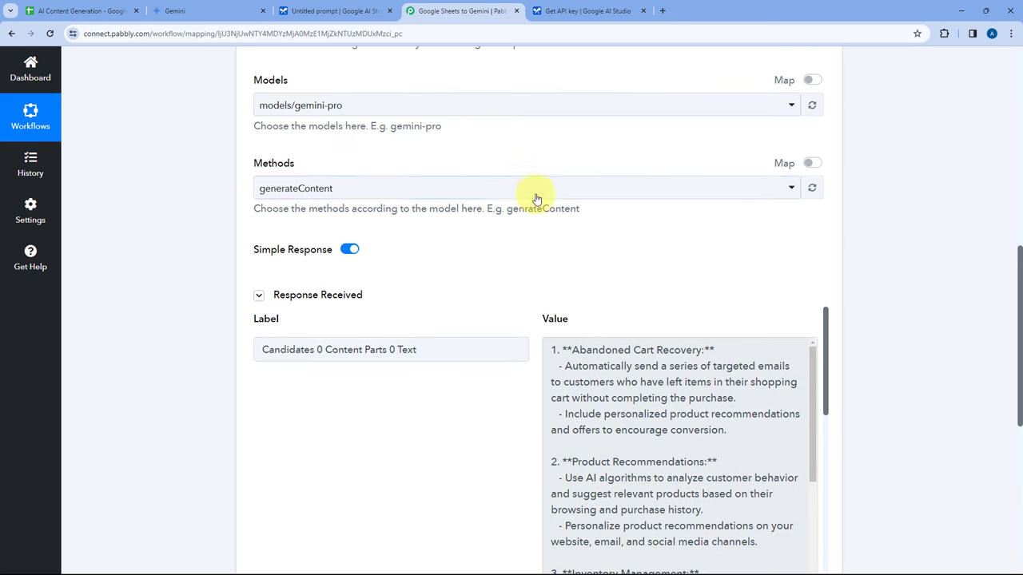
{"action": "scroll", "coordinate": [568, 261], "scroll_direction": "up", "scroll_amount": 3}
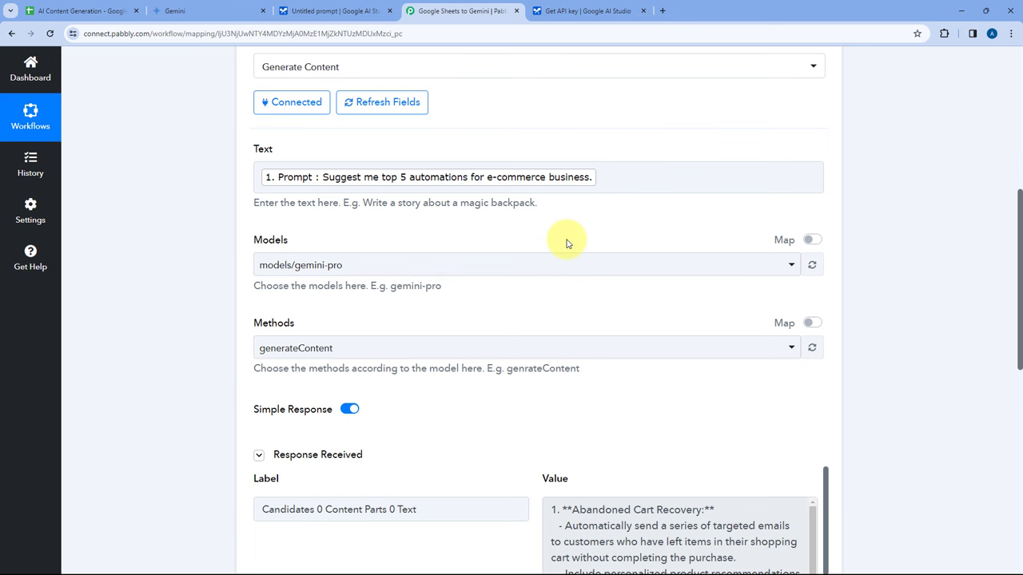
{"action": "scroll", "coordinate": [566, 244], "scroll_direction": "up", "scroll_amount": 1}
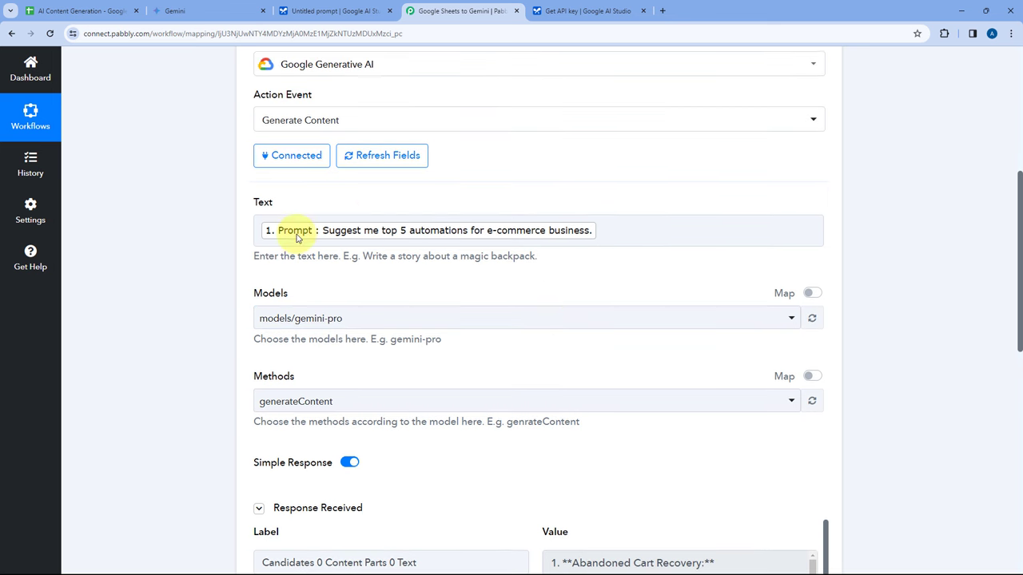
{"action": "left_click", "coordinate": [109, 8]}
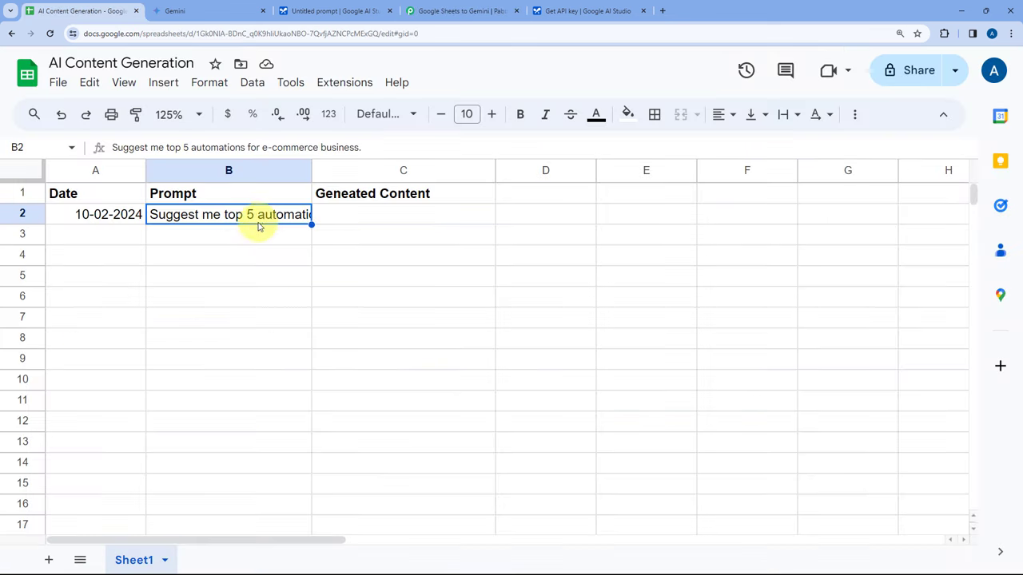
{"action": "left_click", "coordinate": [447, 9]}
Review the Abandoned Cart Recovery suggestion in the response and locate cell C2 in the spreadsheet as the place for the generated content
{"action": "scroll", "coordinate": [488, 204], "scroll_direction": "down", "scroll_amount": 2}
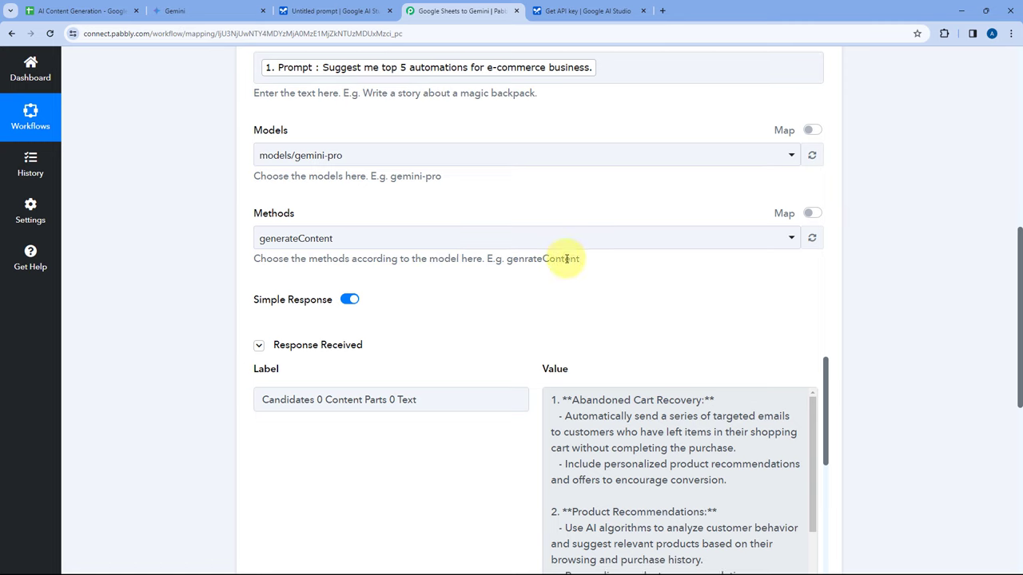
{"action": "scroll", "coordinate": [552, 239], "scroll_direction": "down", "scroll_amount": 1}
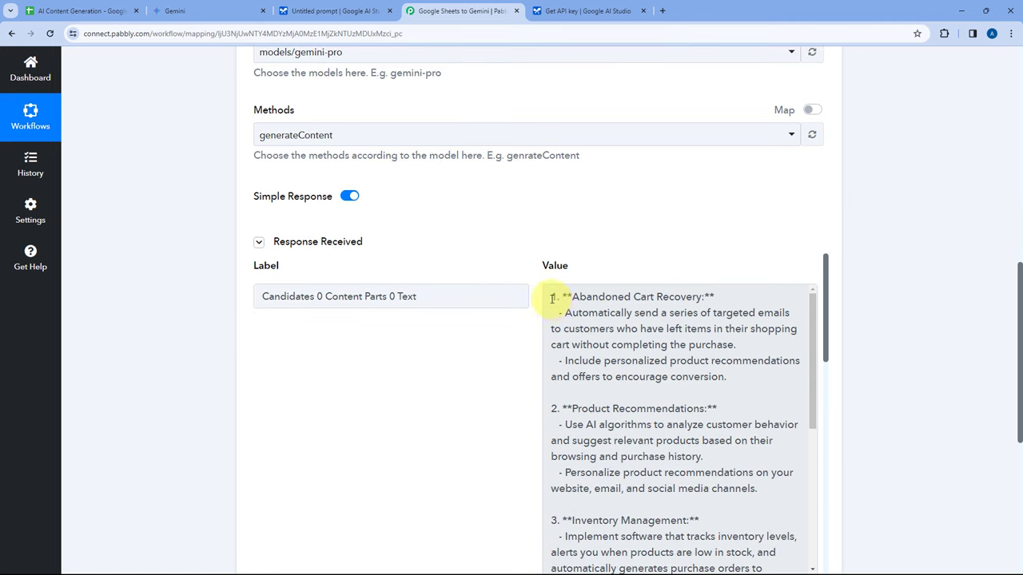
{"action": "left_click_drag", "start_coordinate": [552, 299], "coordinate": [708, 389]}
{"action": "left_click", "coordinate": [738, 376]}
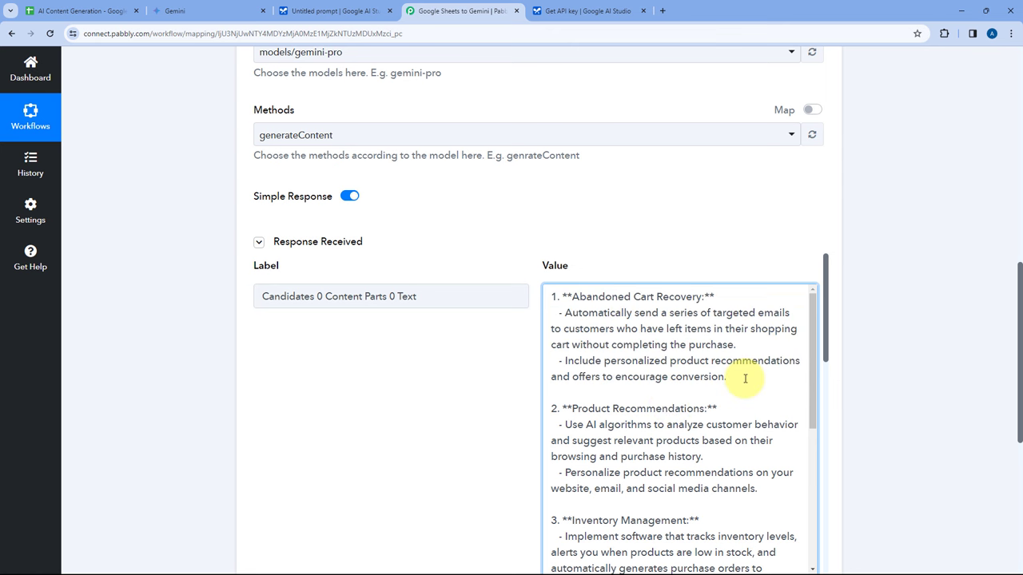
{"action": "left_click", "coordinate": [90, 10]}
{"action": "left_click", "coordinate": [337, 214]}
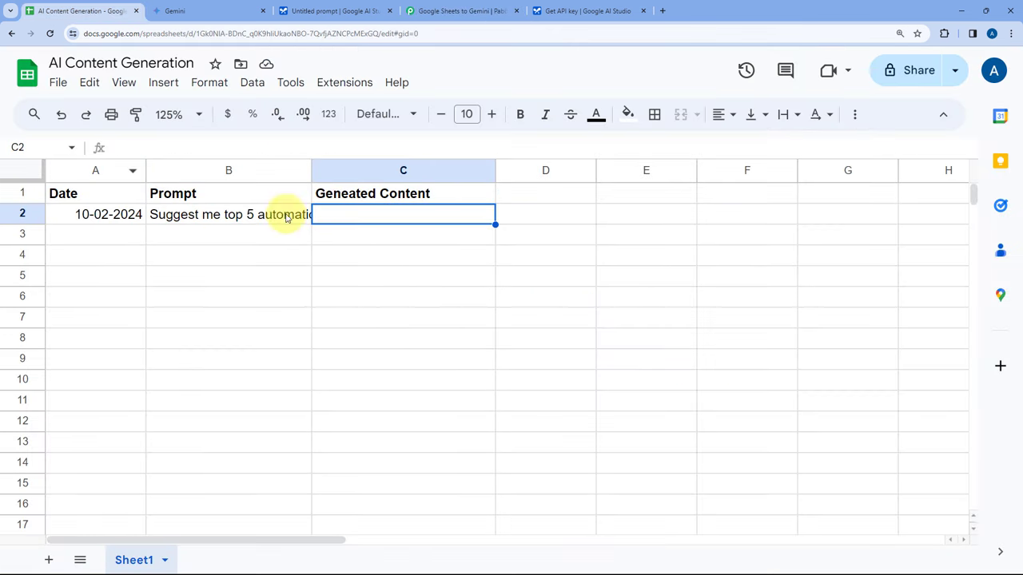
Add a new action step after Google Generative AI in Pabbly Connect and choose Google Sheets as its app
{"action": "left_click", "coordinate": [423, 10]}
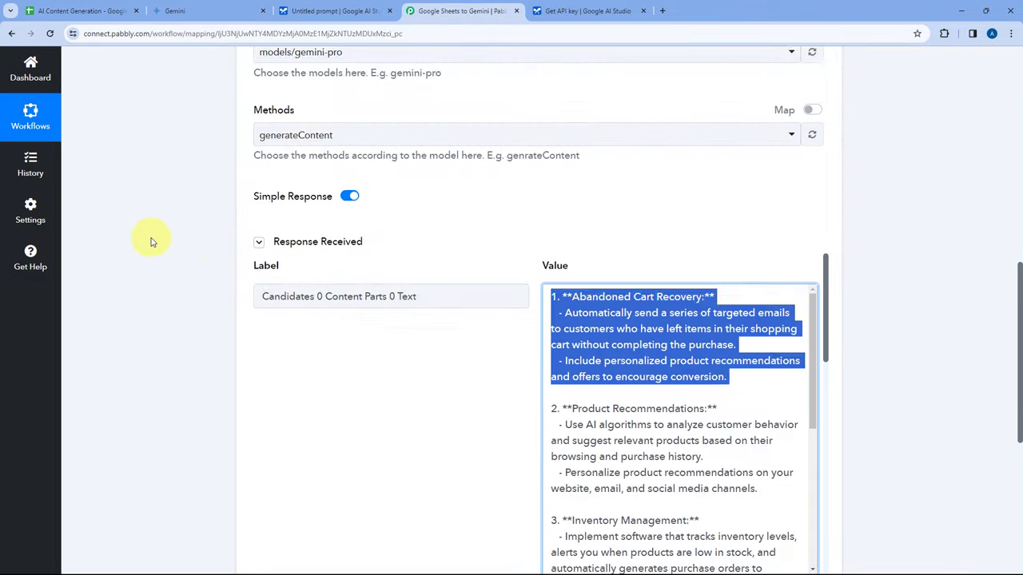
{"action": "scroll", "coordinate": [160, 240], "scroll_direction": "down", "scroll_amount": 1}
{"action": "scroll", "coordinate": [192, 240], "scroll_direction": "down", "scroll_amount": 5}
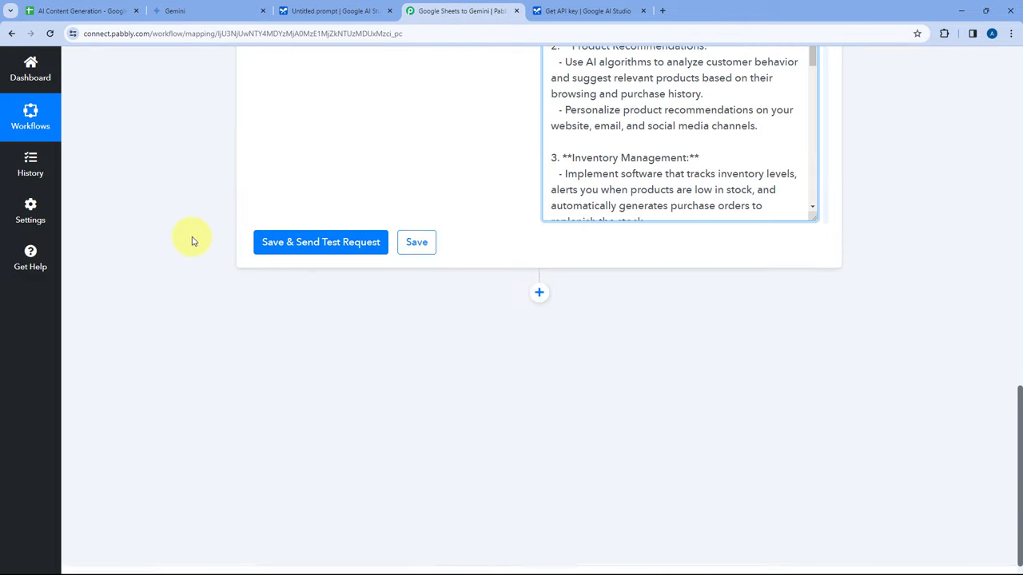
{"action": "left_click", "coordinate": [540, 276]}
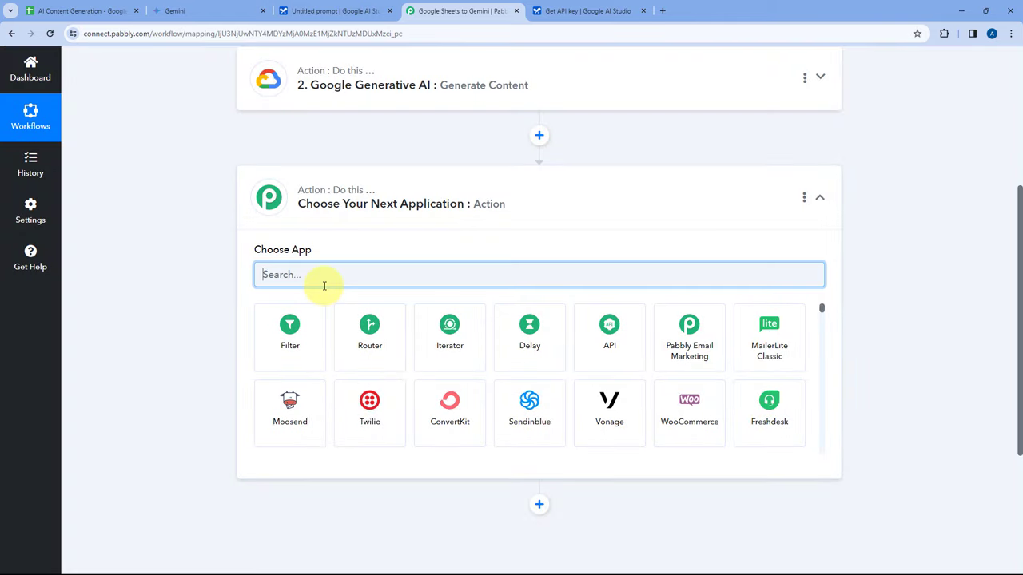
{"action": "type", "text": "Google Sheets"}
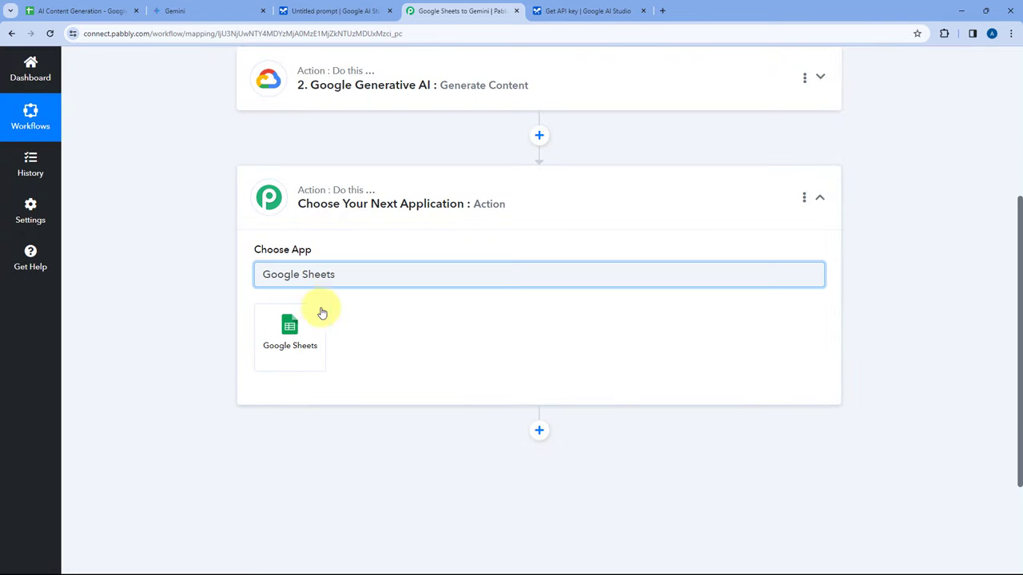
{"action": "left_click", "coordinate": [322, 313]}
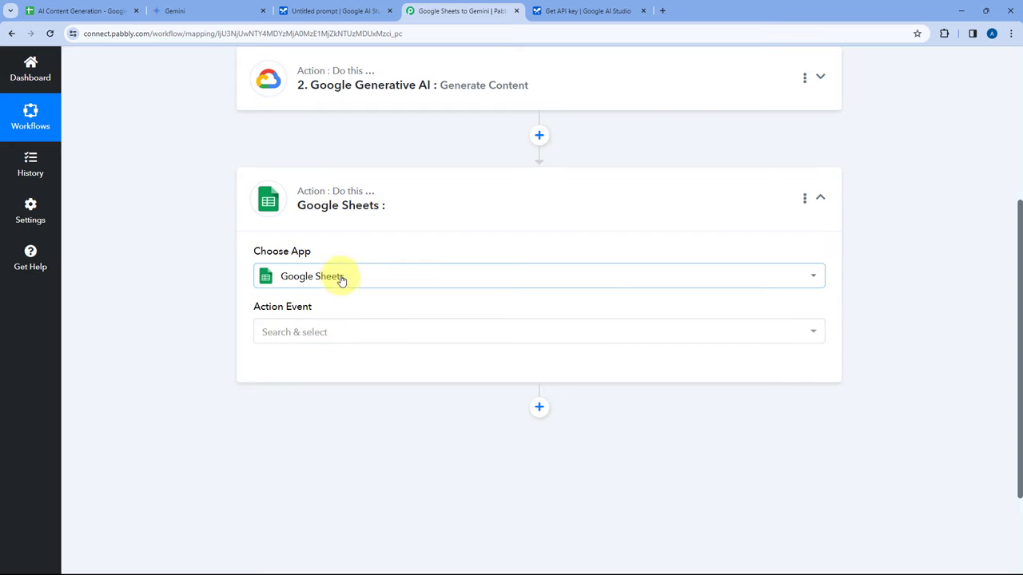
Choose Update Cell Value as the action event for the Google Sheets step and check target cell C2 in the spreadsheet
{"action": "left_click", "coordinate": [365, 333]}
{"action": "scroll", "coordinate": [201, 340], "scroll_direction": "down", "scroll_amount": 1}
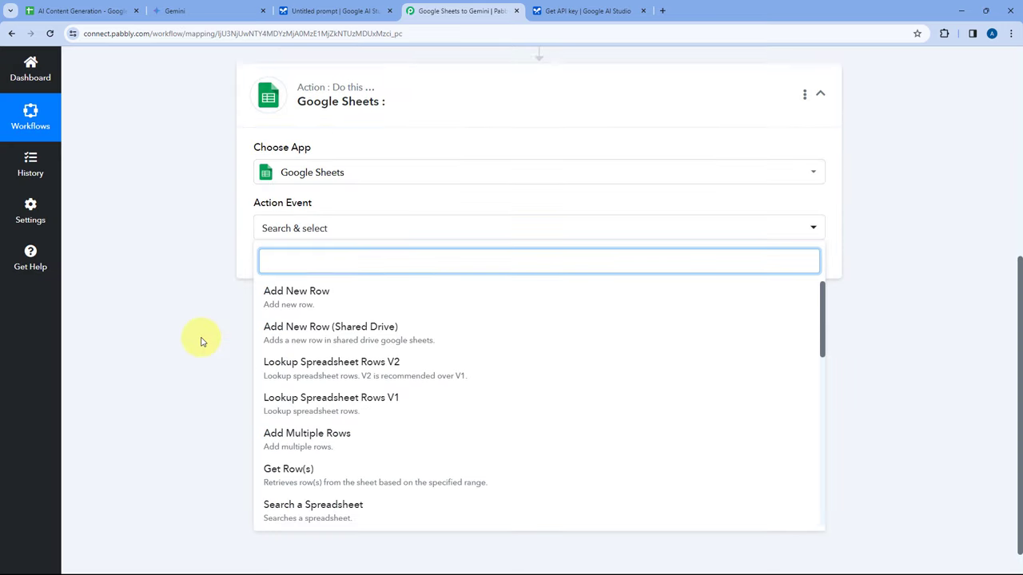
{"action": "scroll", "coordinate": [344, 336], "scroll_direction": "down", "scroll_amount": 1}
{"action": "scroll", "coordinate": [340, 346], "scroll_direction": "down", "scroll_amount": 5}
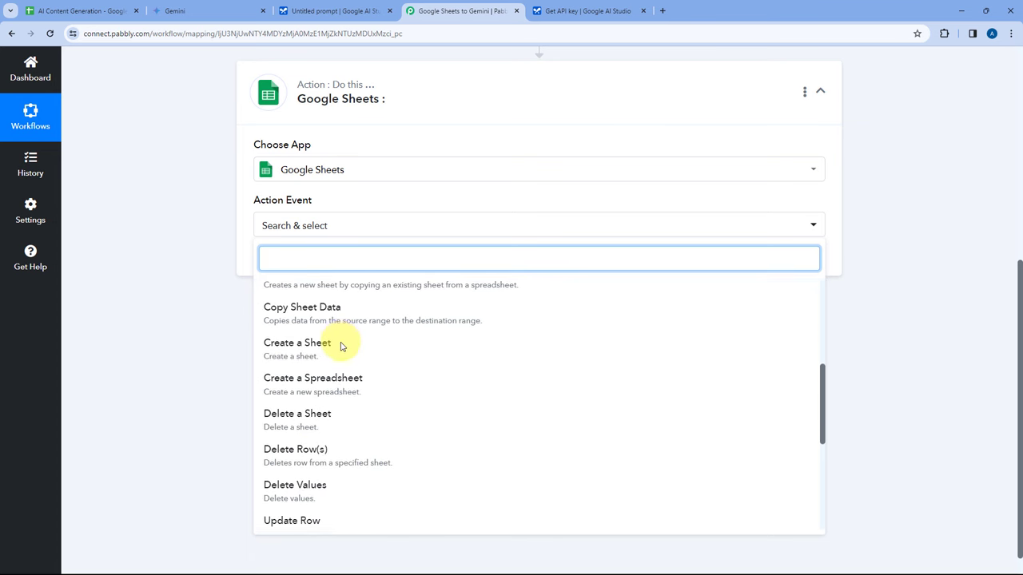
{"action": "scroll", "coordinate": [341, 346], "scroll_direction": "down", "scroll_amount": 3}
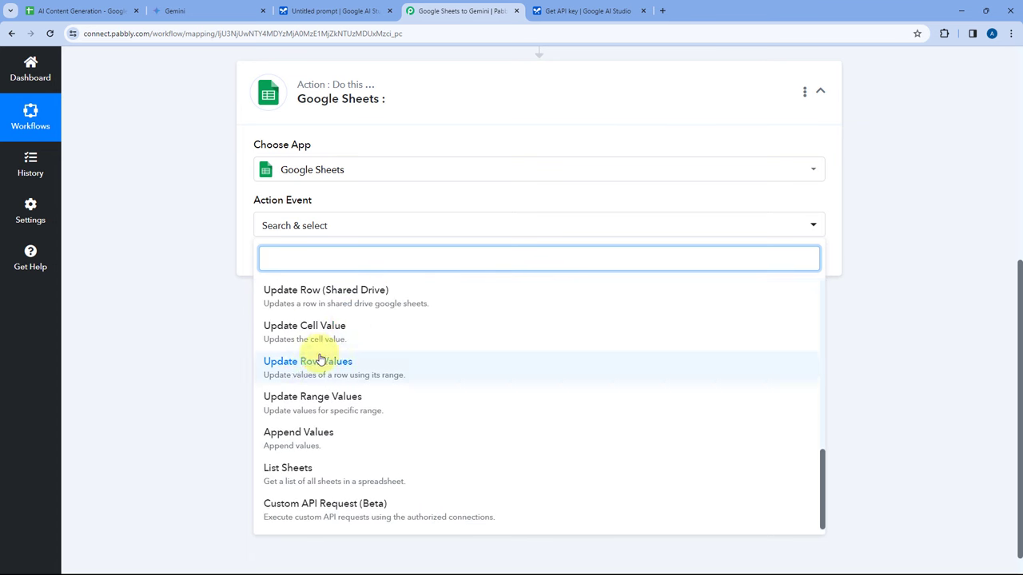
{"action": "left_click", "coordinate": [307, 336]}
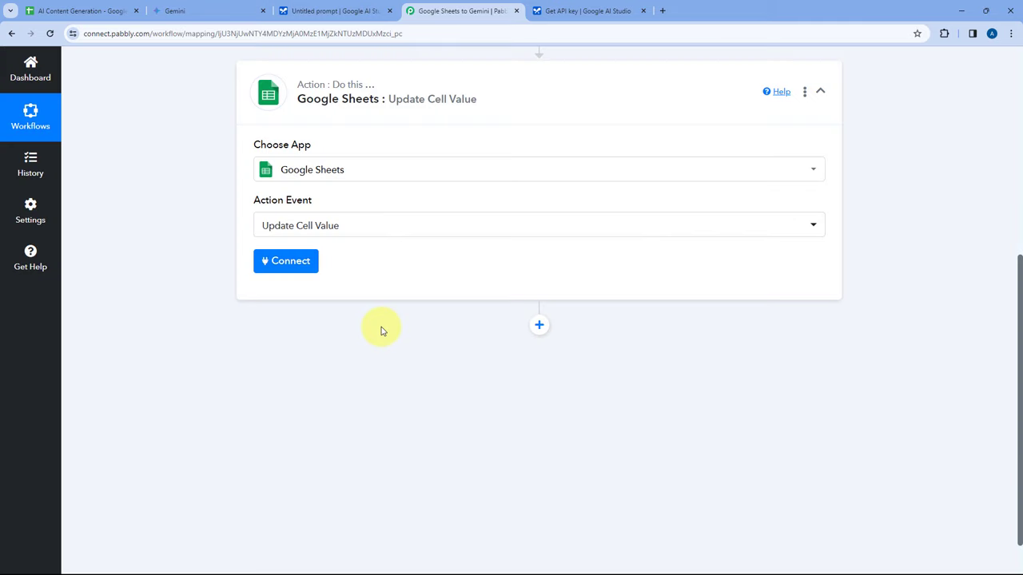
{"action": "left_click", "coordinate": [96, 10]}
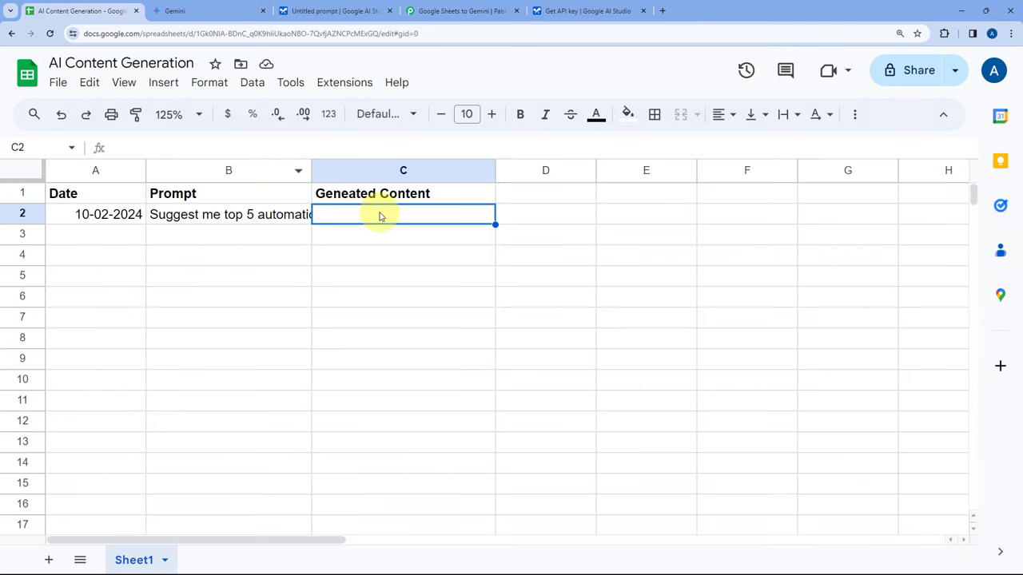
{"action": "left_click", "coordinate": [447, 11]}
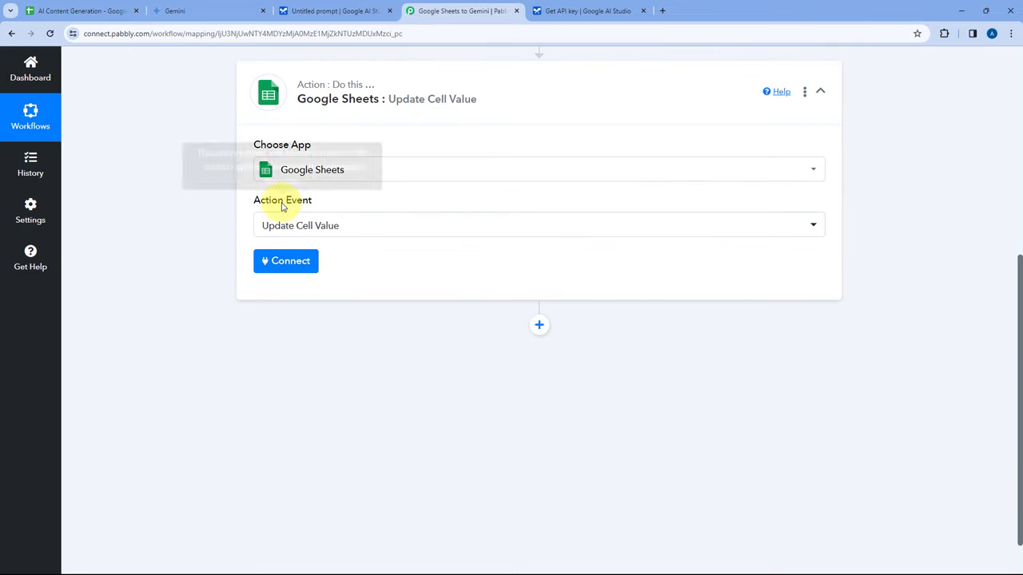
Add a new Google Sheets connection by signing in with a Google account and granting Pabbly Connect Sheets access
{"action": "left_click", "coordinate": [289, 265]}
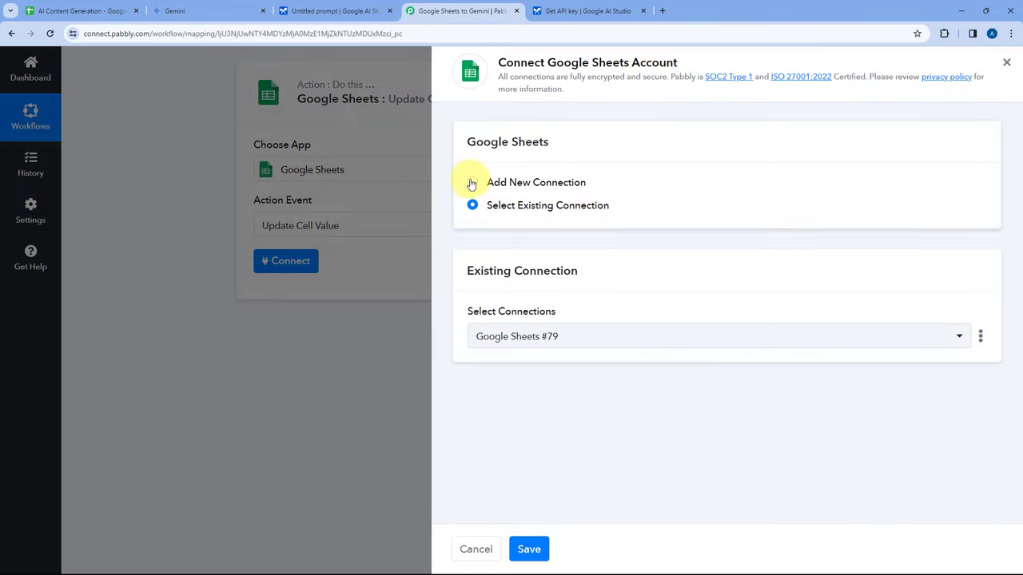
{"action": "left_click", "coordinate": [473, 183]}
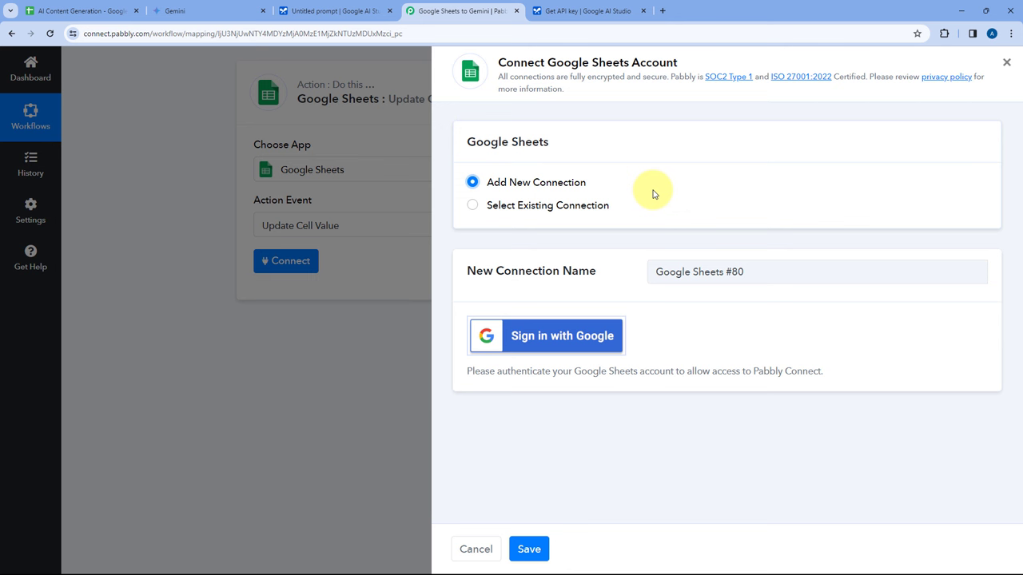
{"action": "left_click", "coordinate": [538, 338]}
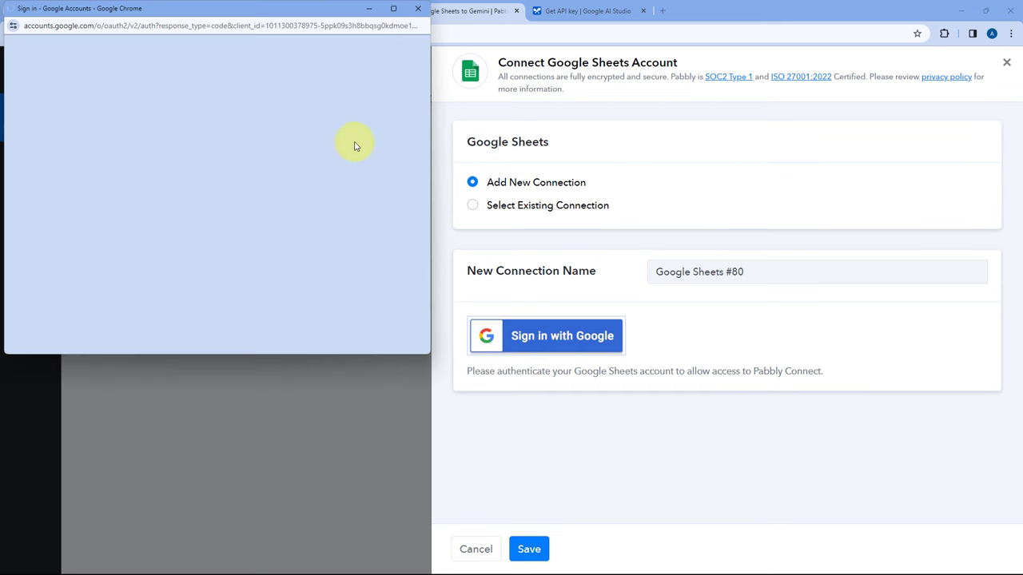
{"action": "scroll", "coordinate": [184, 216], "scroll_direction": "down", "scroll_amount": 2}
{"action": "left_click", "coordinate": [236, 238]}
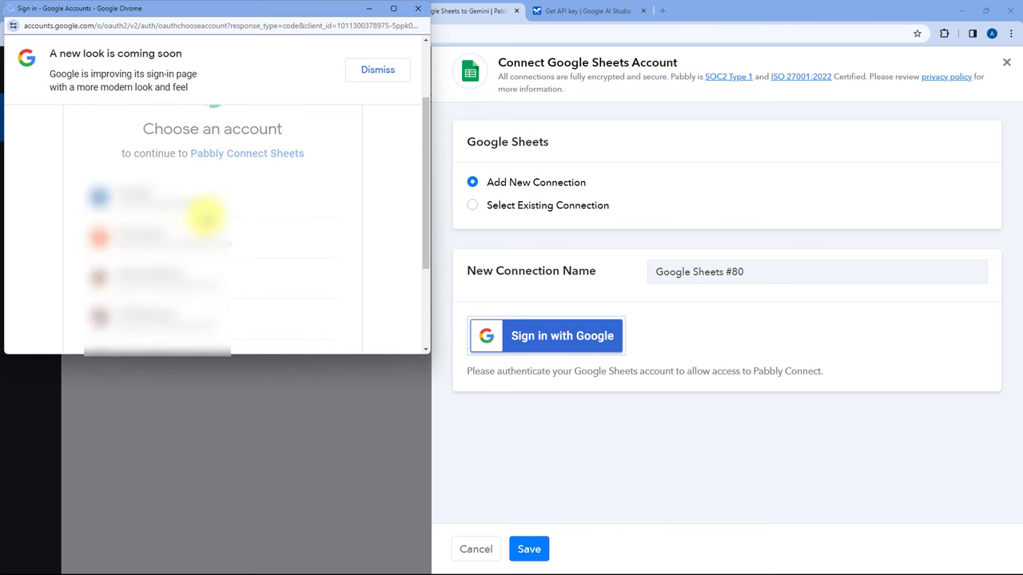
{"action": "scroll", "coordinate": [221, 205], "scroll_direction": "down", "scroll_amount": 5}
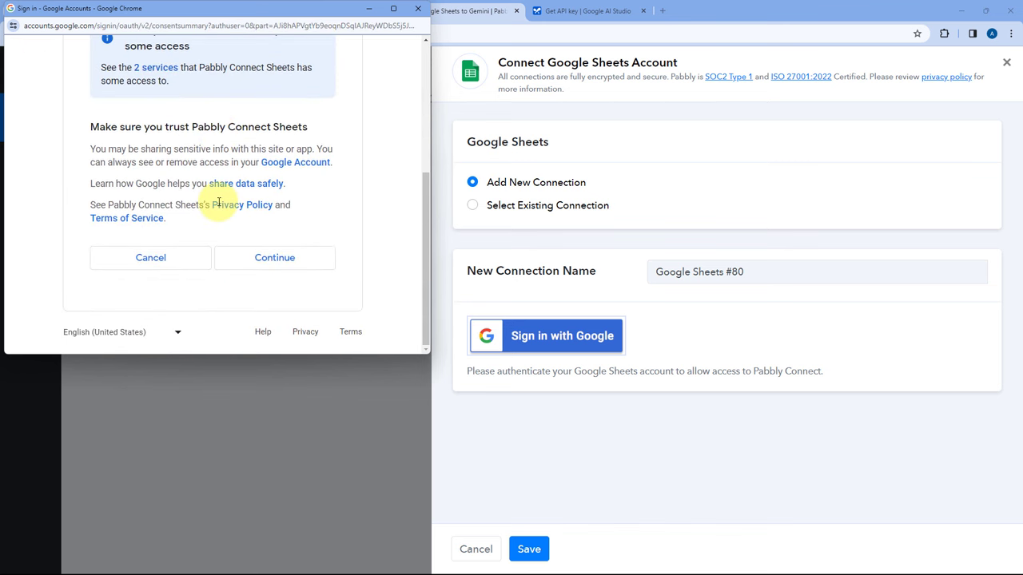
{"action": "left_click", "coordinate": [258, 257]}
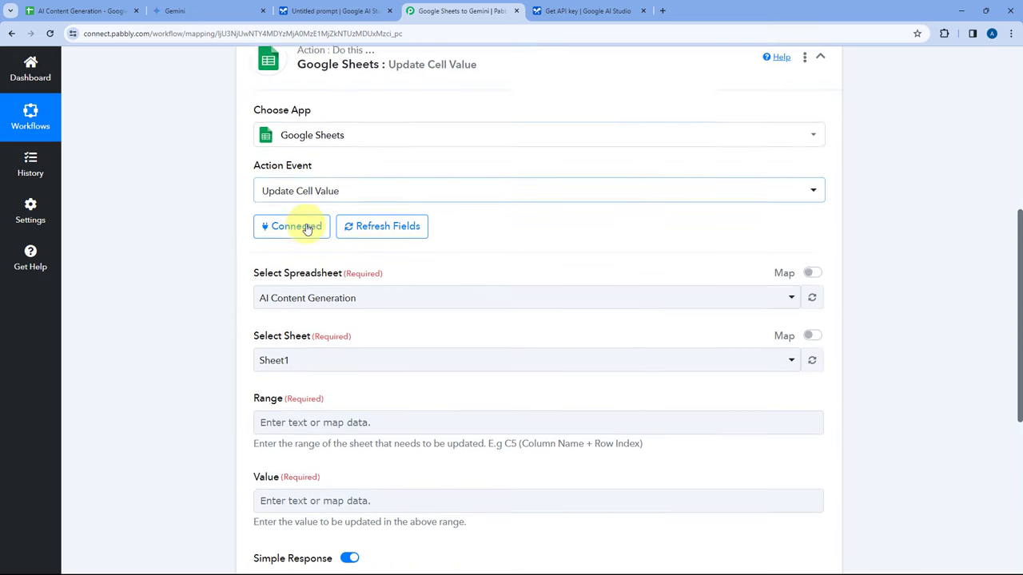
Select AI Content Generation as the spreadsheet for the Update Cell Value action, checking its name against the open Google sheet
{"action": "scroll", "coordinate": [194, 223], "scroll_direction": "down", "scroll_amount": 1}
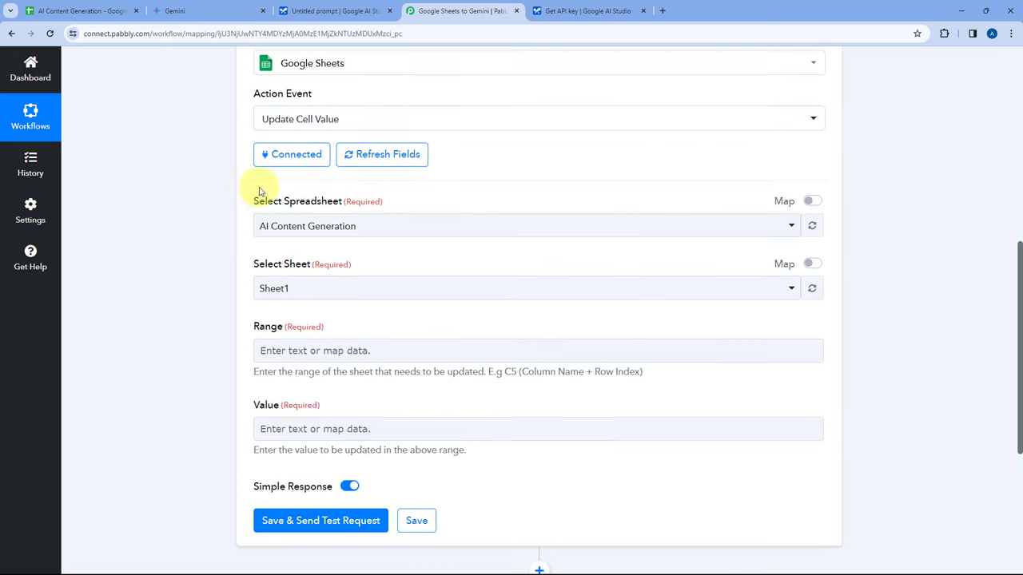
{"action": "left_click", "coordinate": [417, 225]}
{"action": "scroll", "coordinate": [199, 240], "scroll_direction": "down", "scroll_amount": 1}
{"action": "scroll", "coordinate": [320, 204], "scroll_direction": "down", "scroll_amount": 1}
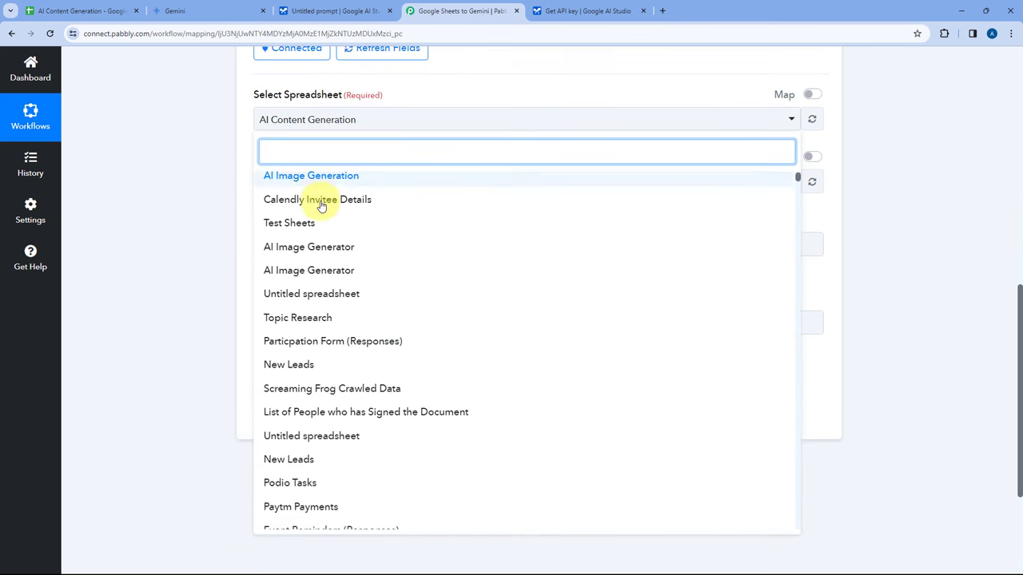
{"action": "scroll", "coordinate": [321, 206], "scroll_direction": "down", "scroll_amount": 10}
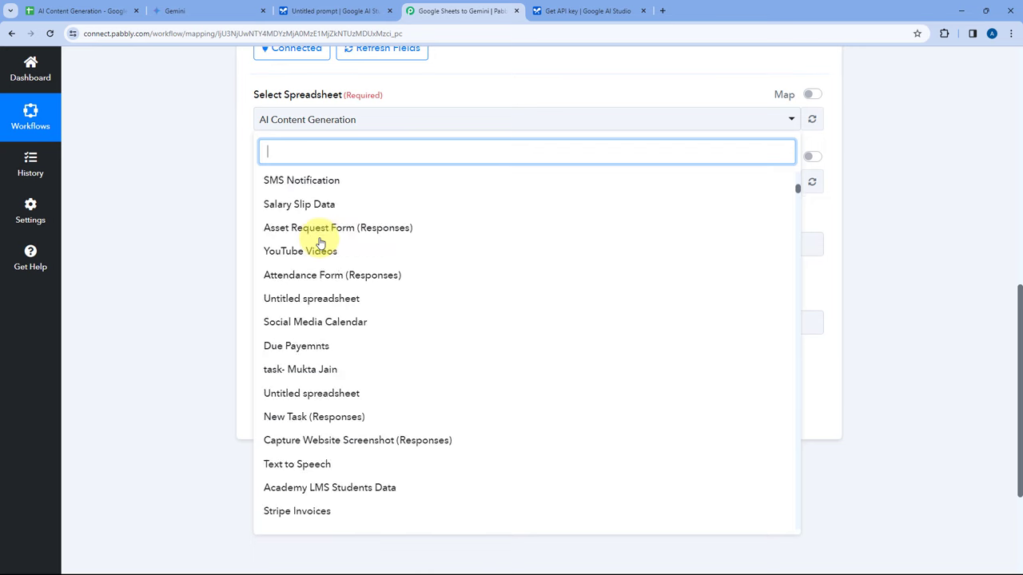
{"action": "scroll", "coordinate": [320, 242], "scroll_direction": "up", "scroll_amount": 10}
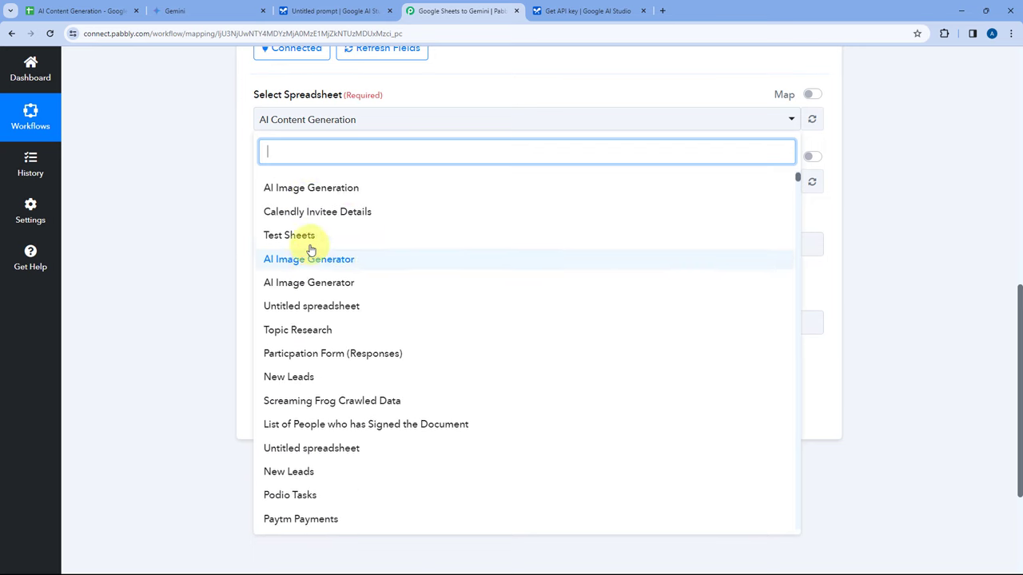
{"action": "scroll", "coordinate": [303, 256], "scroll_direction": "up", "scroll_amount": 1}
{"action": "scroll", "coordinate": [206, 278], "scroll_direction": "up", "scroll_amount": 1}
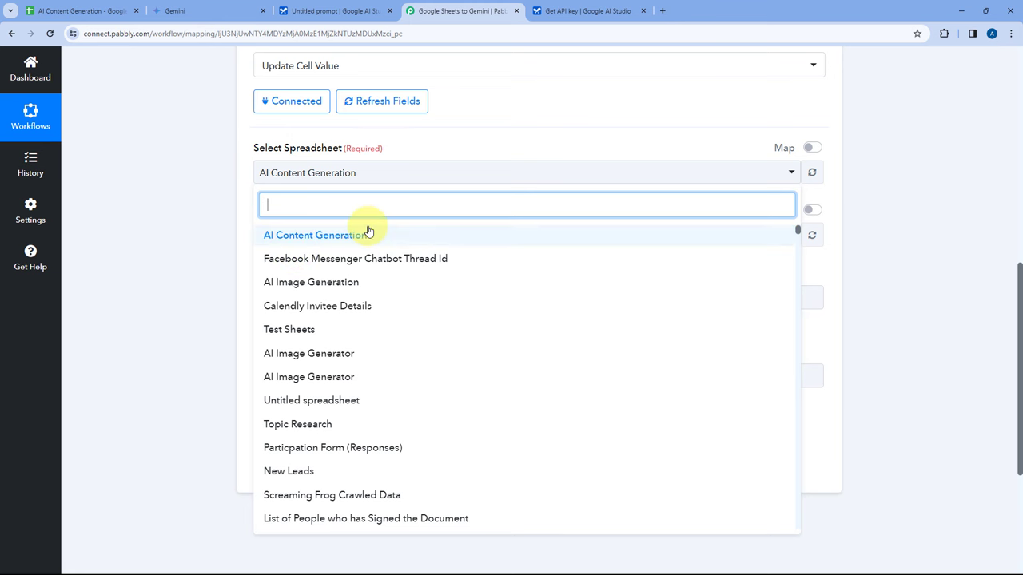
{"action": "left_click", "coordinate": [40, 10]}
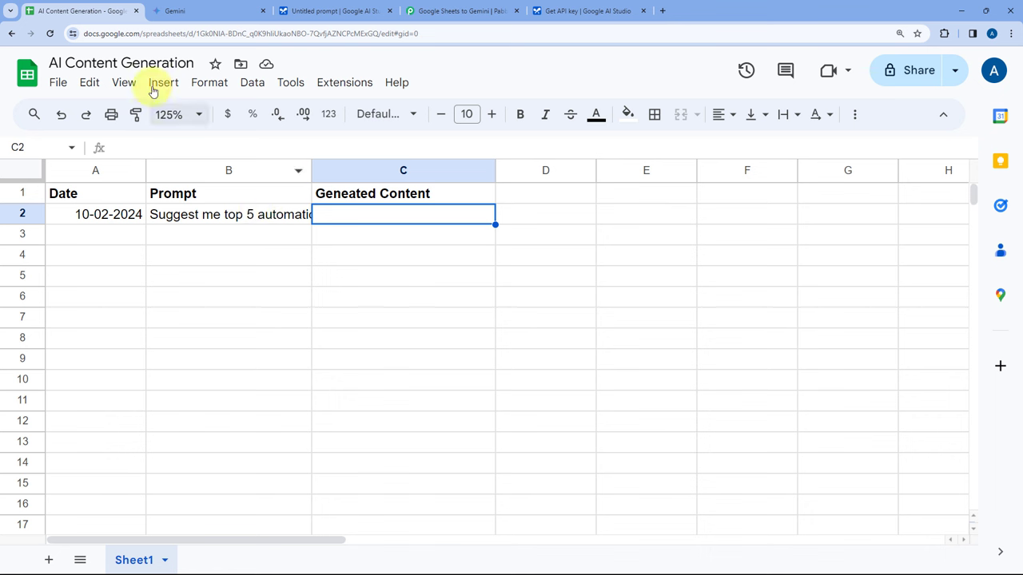
{"action": "left_click", "coordinate": [431, 10]}
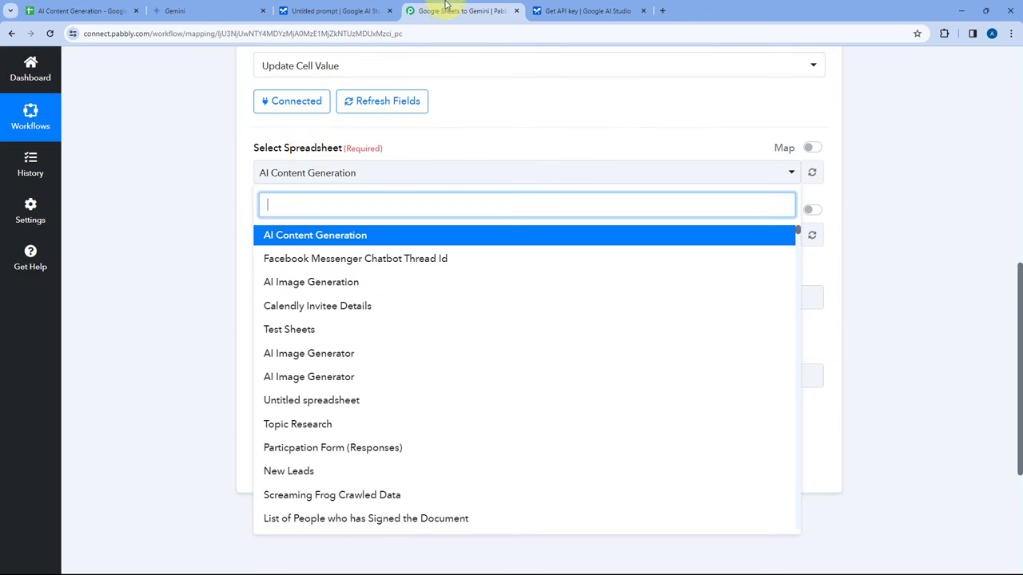
{"action": "left_click", "coordinate": [348, 237]}
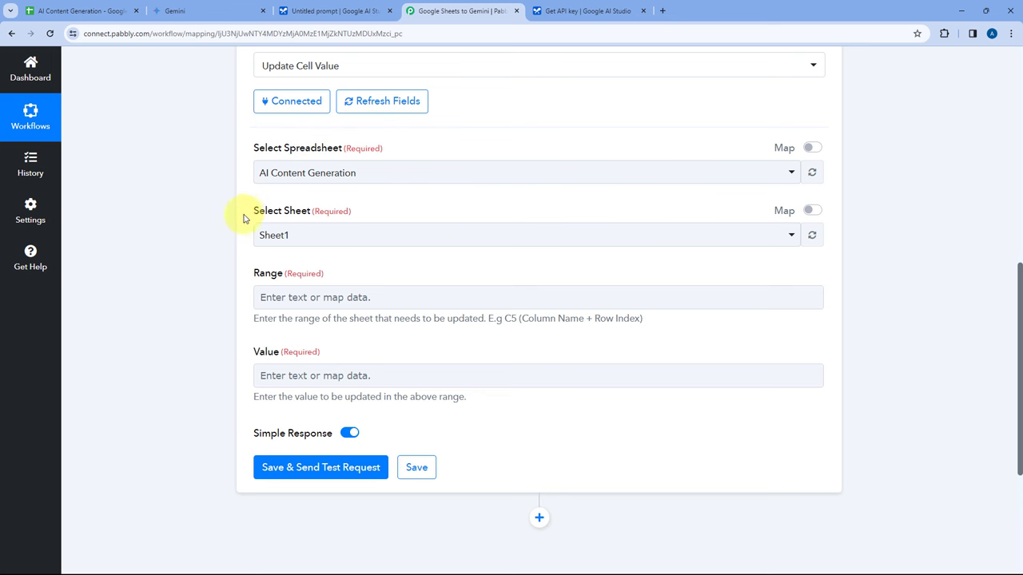
Select Sheet1 as the sheet for the Update Cell Value action, checking its name against the open Google sheet
{"action": "left_click", "coordinate": [120, 10]}
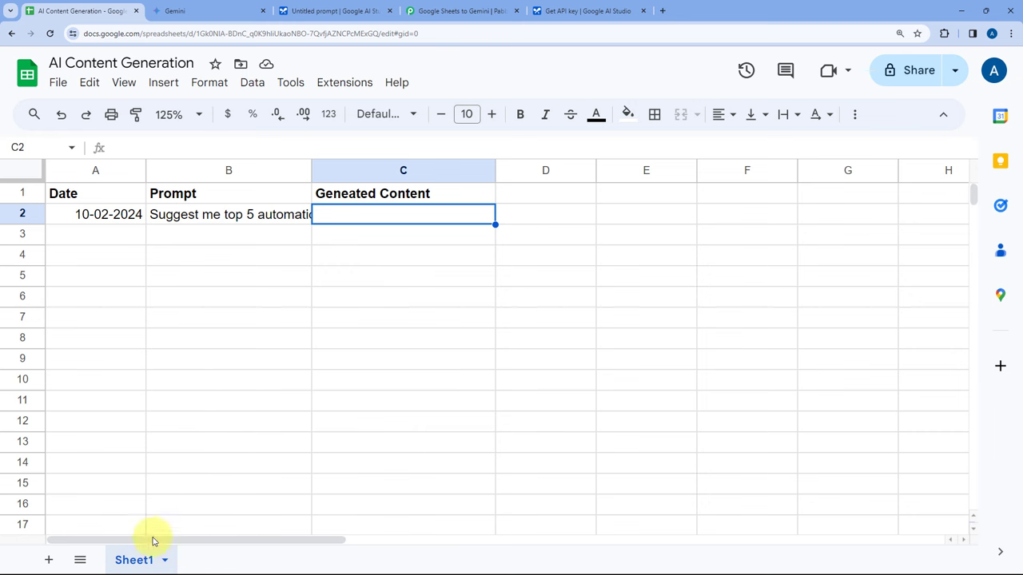
{"action": "left_click", "coordinate": [448, 10]}
{"action": "left_click", "coordinate": [331, 231]}
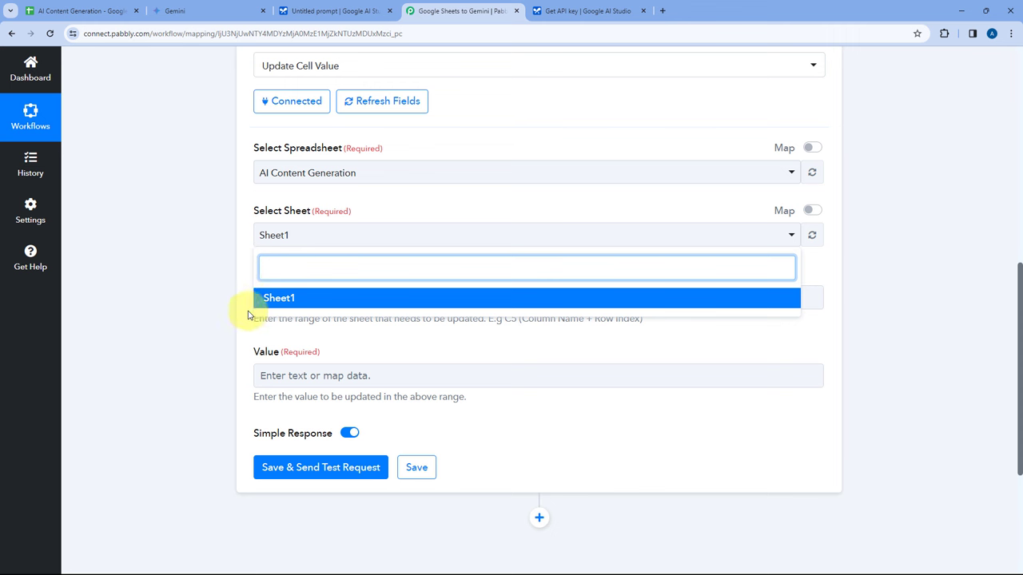
{"action": "left_click", "coordinate": [296, 297]}
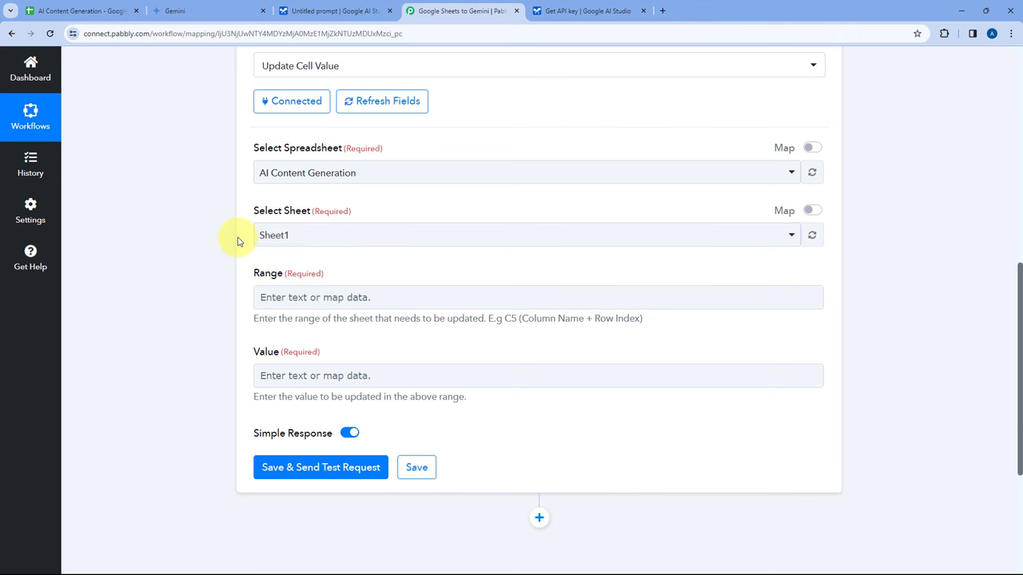
{"action": "scroll", "coordinate": [259, 200], "scroll_direction": "down", "scroll_amount": 1}
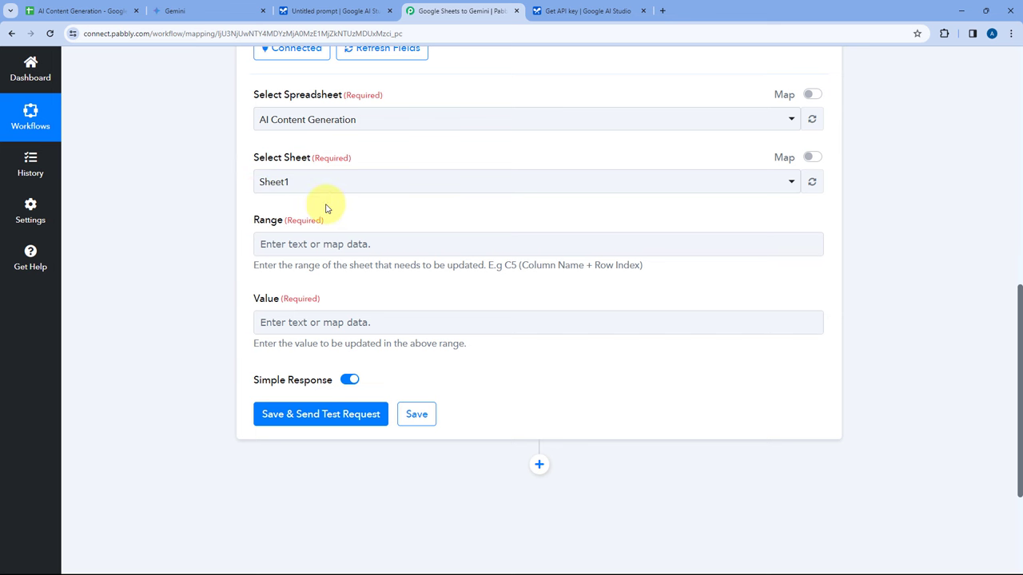
Check in the Google sheet the reference of the generated-content cell beside the row 2 prompt
{"action": "left_click", "coordinate": [56, 10]}
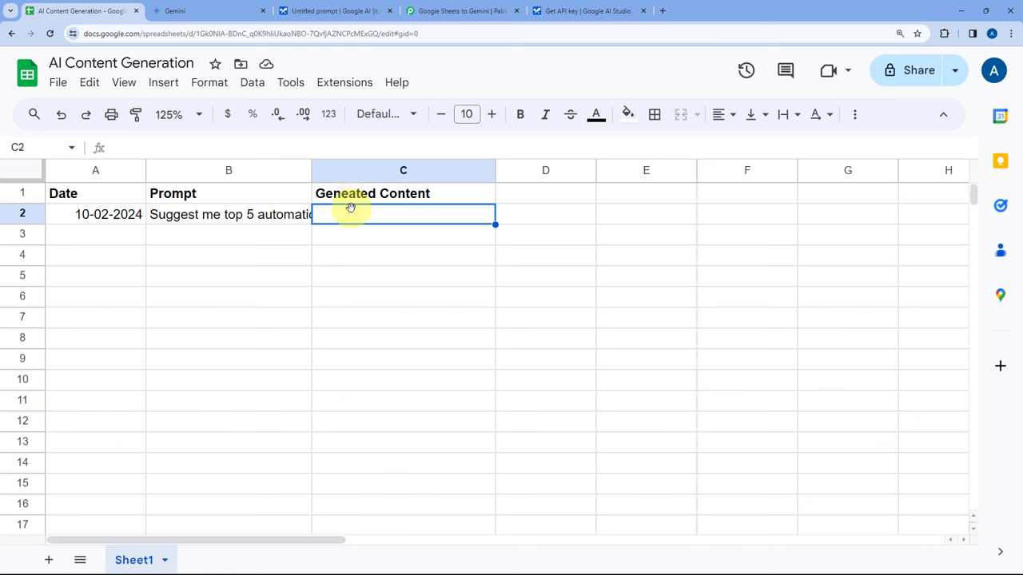
{"action": "left_click", "coordinate": [229, 237]}
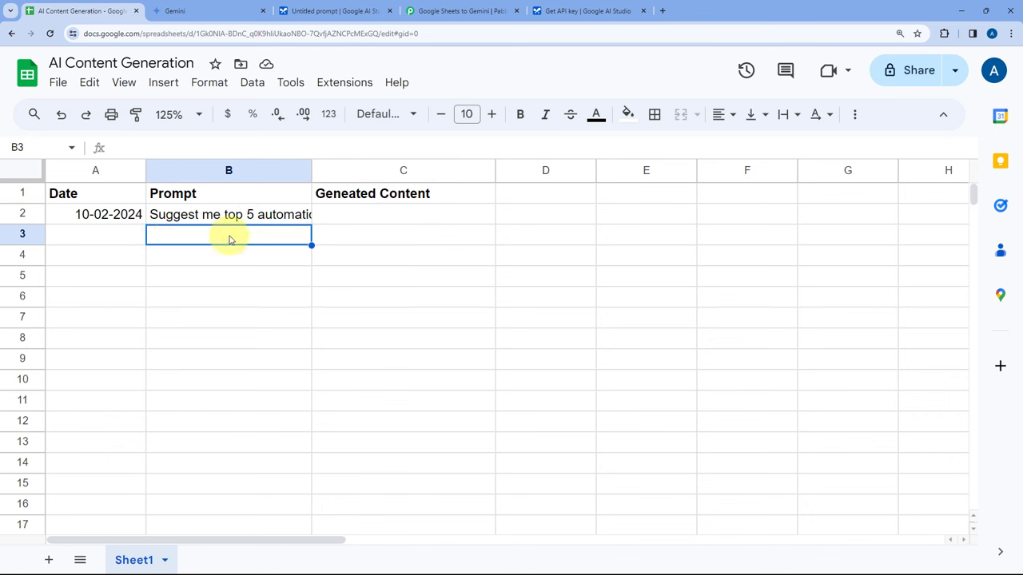
{"action": "left_click_drag", "start_coordinate": [119, 243], "coordinate": [200, 241]}
{"action": "left_click", "coordinate": [352, 233]}
{"action": "left_click", "coordinate": [349, 213]}
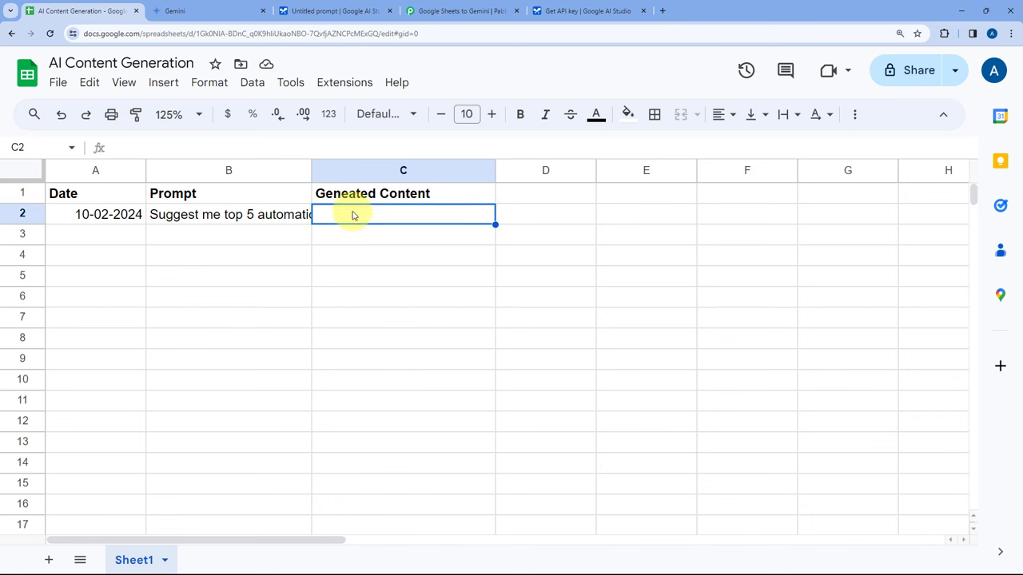
{"action": "double_click", "coordinate": [238, 217]}
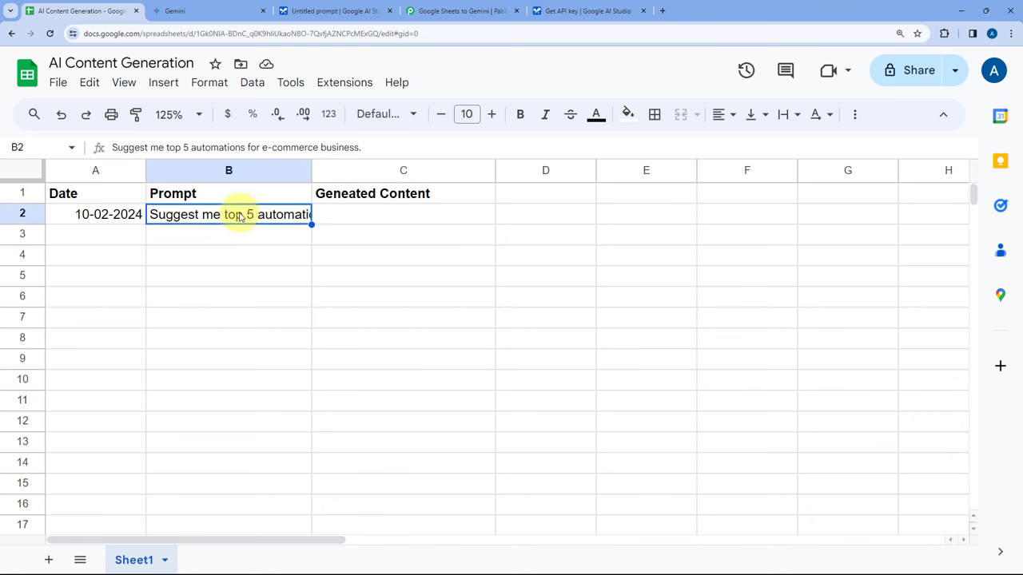
{"action": "key", "text": "Return"}
{"action": "left_click", "coordinate": [379, 216]}
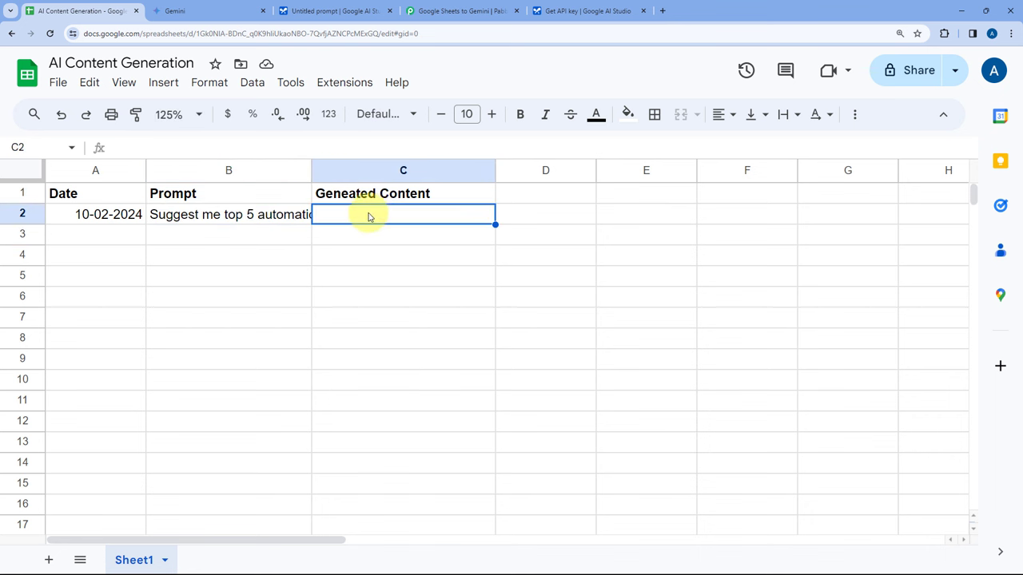
{"action": "left_click", "coordinate": [18, 147]}
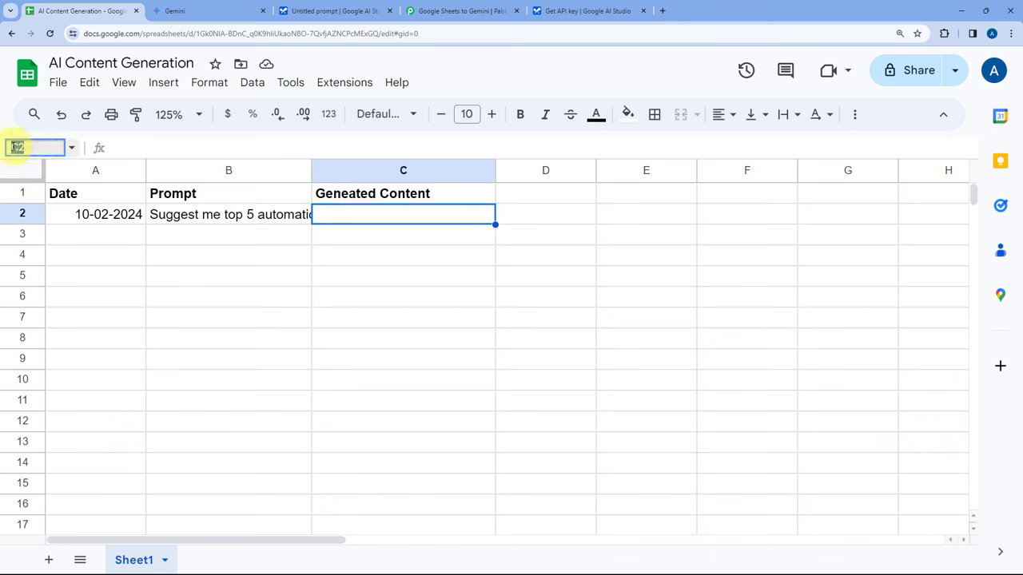
{"action": "left_click", "coordinate": [37, 151]}
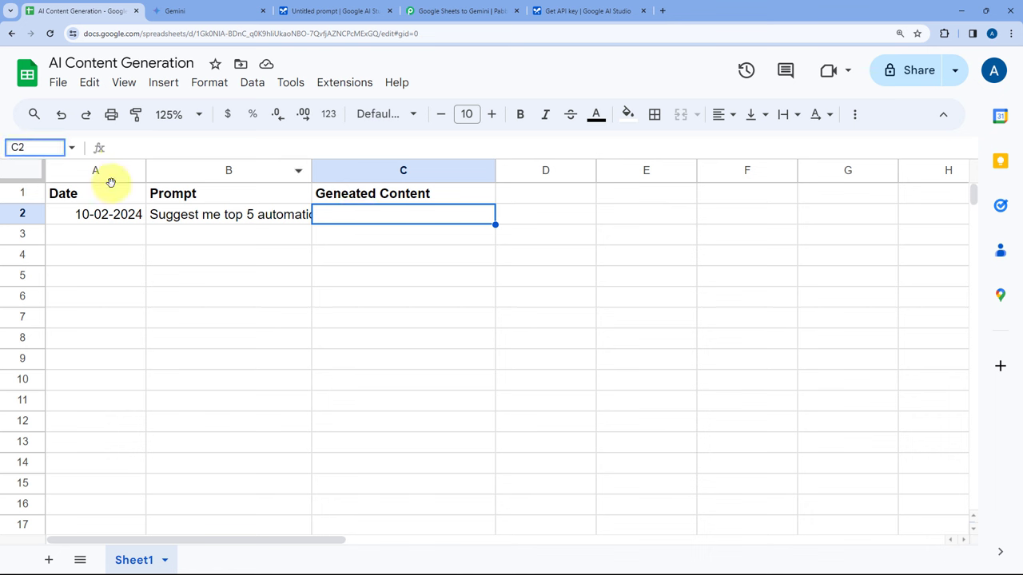
Examine how the generated-content cell reference changes from row to row down column C of the sheet
{"action": "left_click_drag", "start_coordinate": [115, 233], "coordinate": [321, 234]}
{"action": "left_click", "coordinate": [347, 235]}
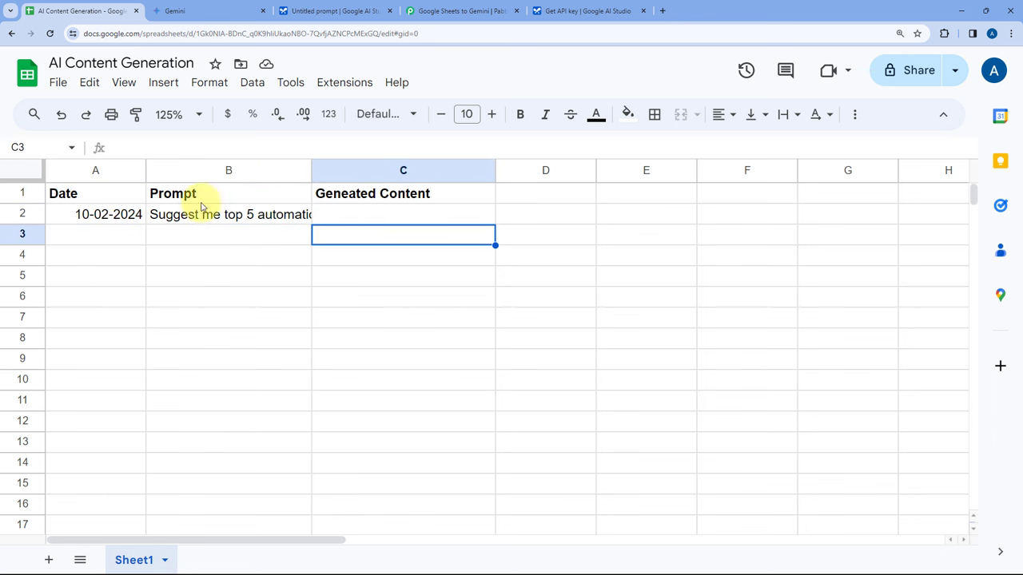
{"action": "key", "text": "Down"}
{"action": "key", "text": "Down"}
{"action": "key", "text": "Down"}
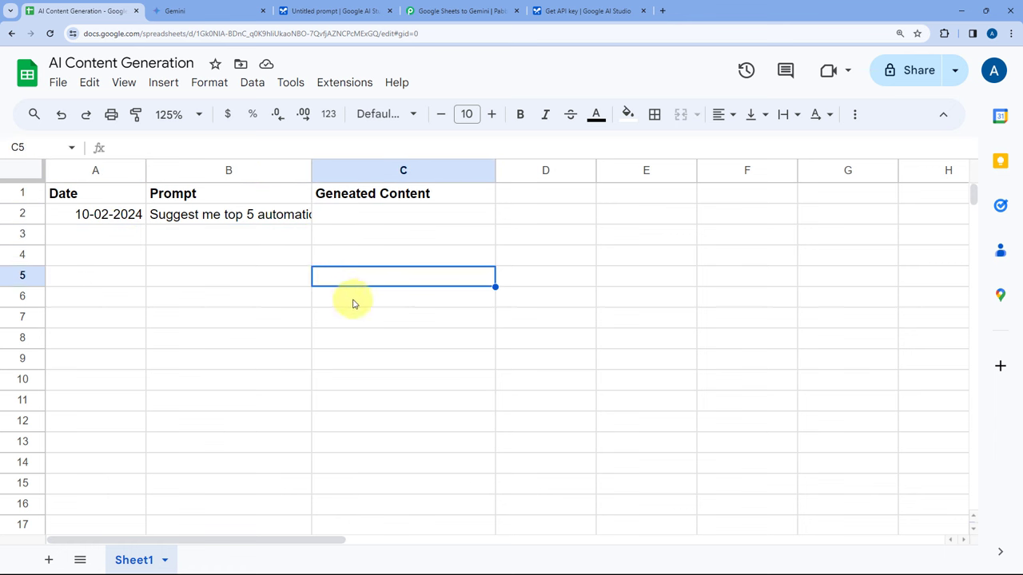
{"action": "left_click", "coordinate": [354, 317]}
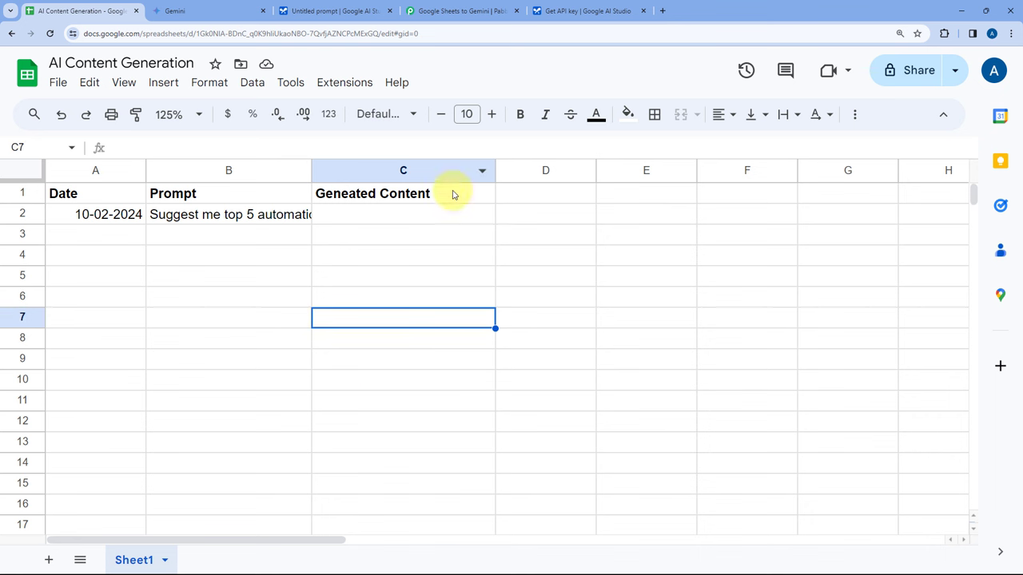
{"action": "left_click", "coordinate": [360, 217]}
{"action": "left_click", "coordinate": [359, 236]}
{"action": "left_click", "coordinate": [359, 258]}
{"action": "left_click", "coordinate": [356, 278]}
{"action": "left_click", "coordinate": [350, 302]}
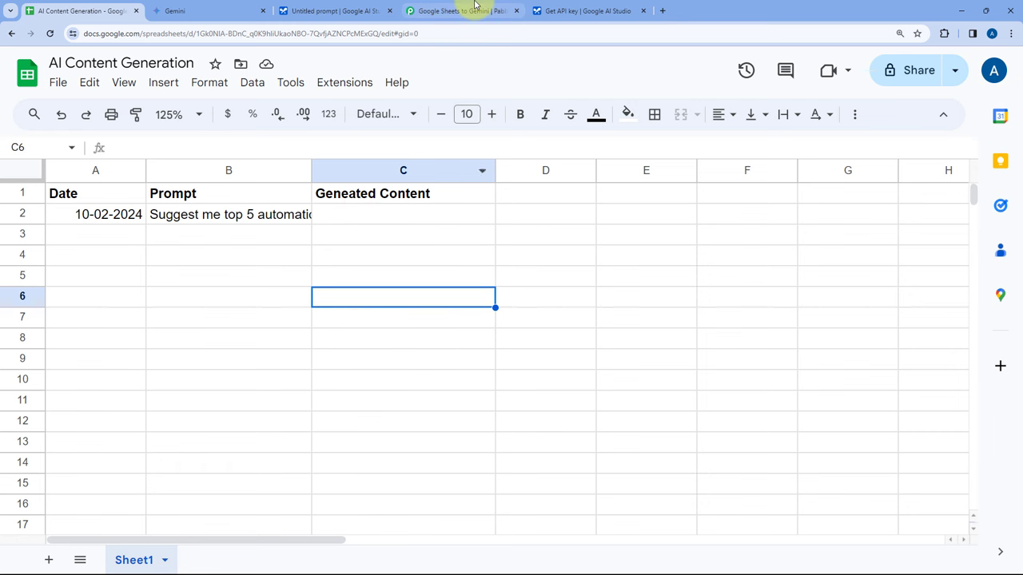
Return to the Pabbly Connect workflow and enter column letter C as the range of the Update Cell Value action
{"action": "left_click", "coordinate": [475, 5]}
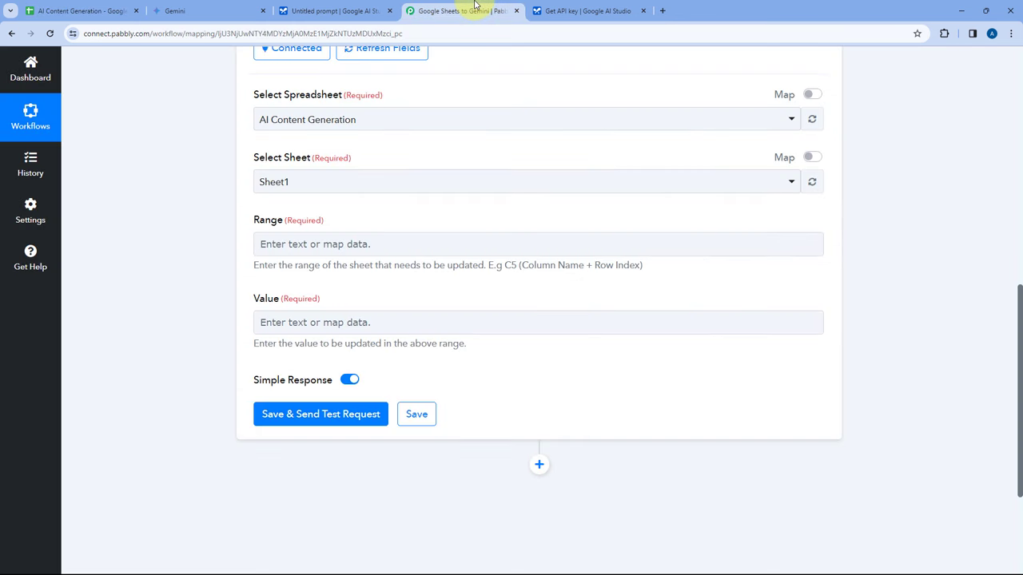
{"action": "left_click", "coordinate": [276, 244]}
{"action": "type", "text": "C"}
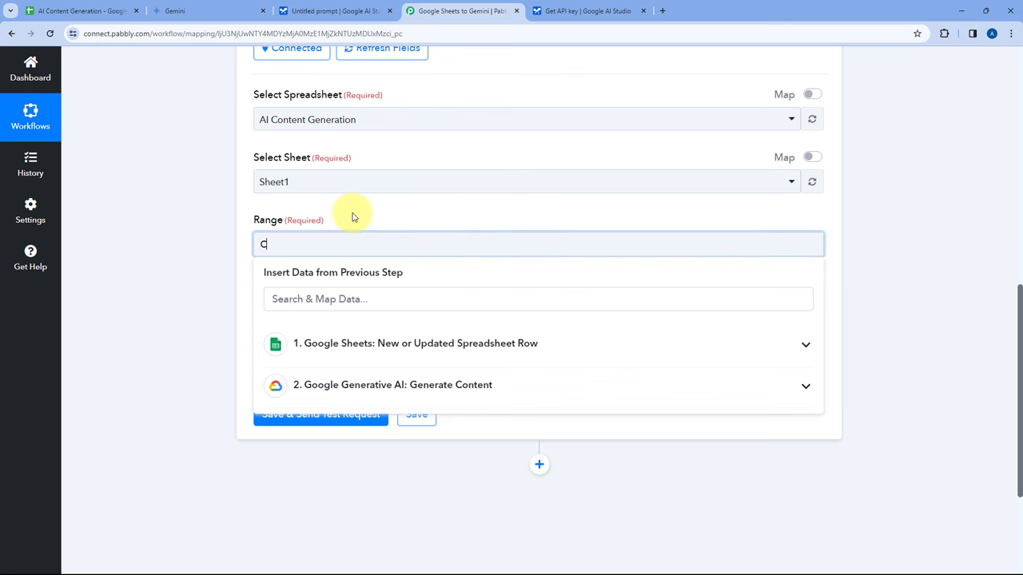
{"action": "left_click", "coordinate": [354, 217]}
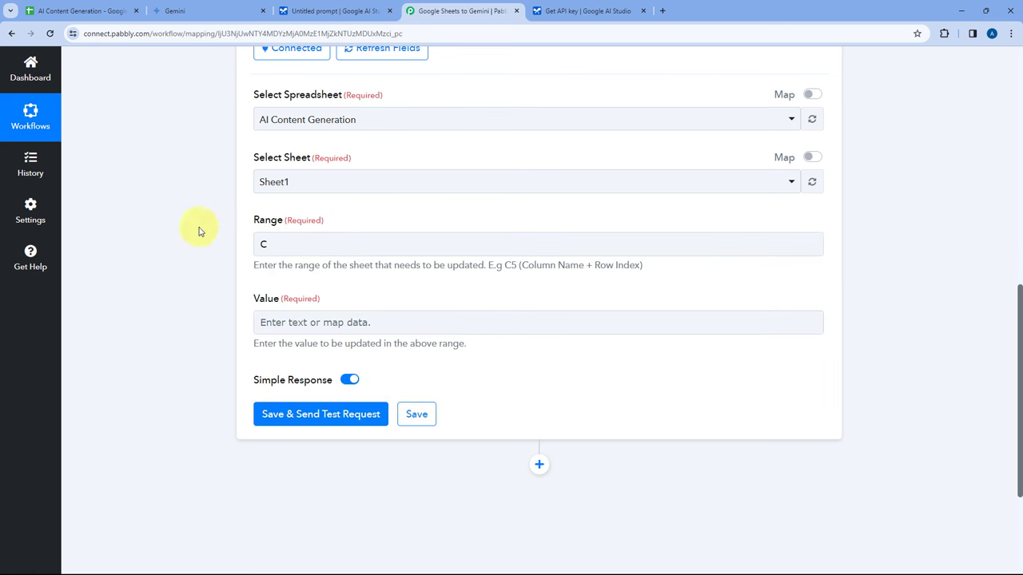
{"action": "left_click", "coordinate": [279, 243]}
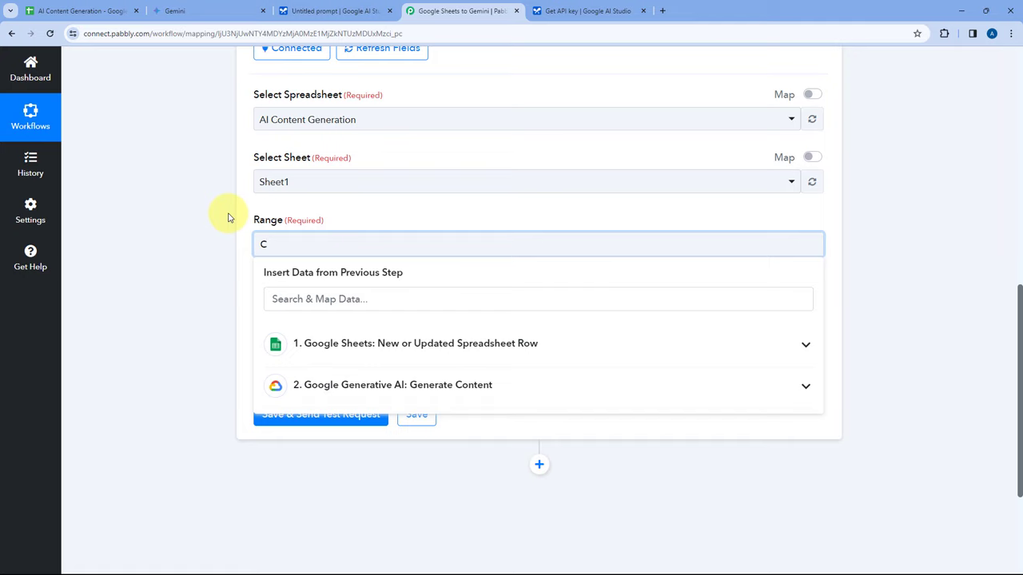
Examine the RowIndex and Prompt values in the response received by the Google Sheets trigger
{"action": "scroll", "coordinate": [215, 239], "scroll_direction": "up", "scroll_amount": 10}
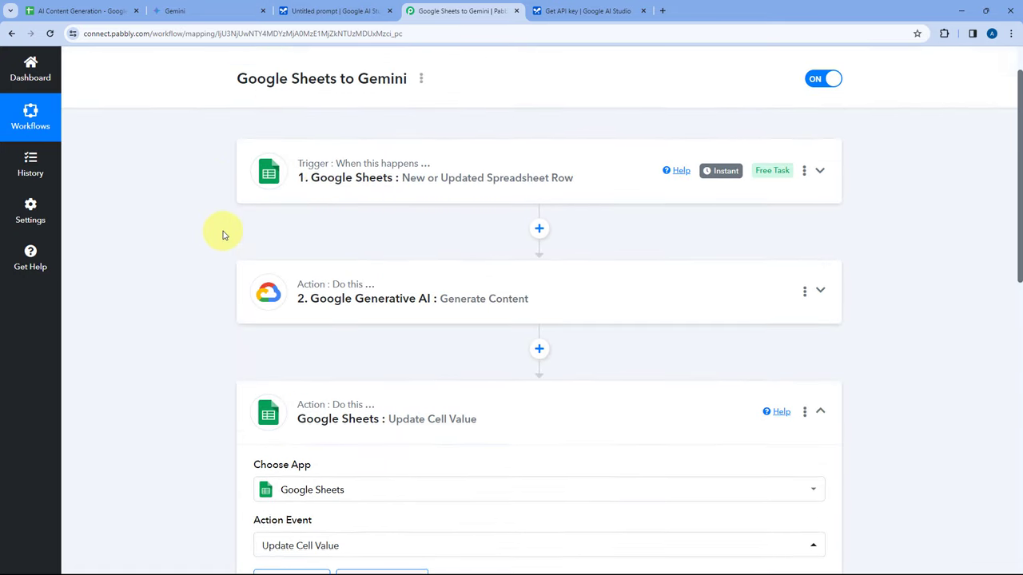
{"action": "scroll", "coordinate": [184, 252], "scroll_direction": "down", "scroll_amount": 7}
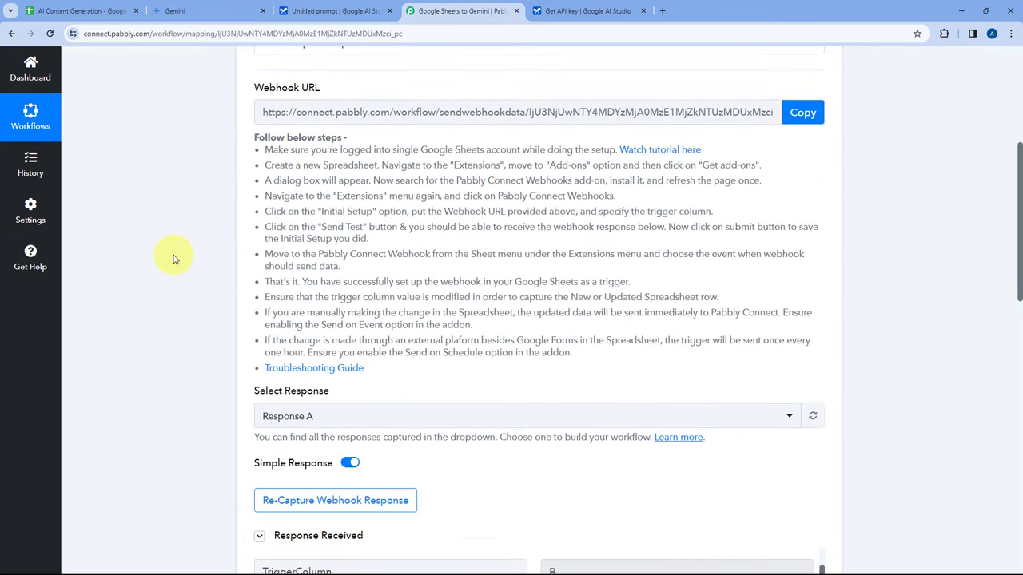
{"action": "scroll", "coordinate": [174, 260], "scroll_direction": "down", "scroll_amount": 3}
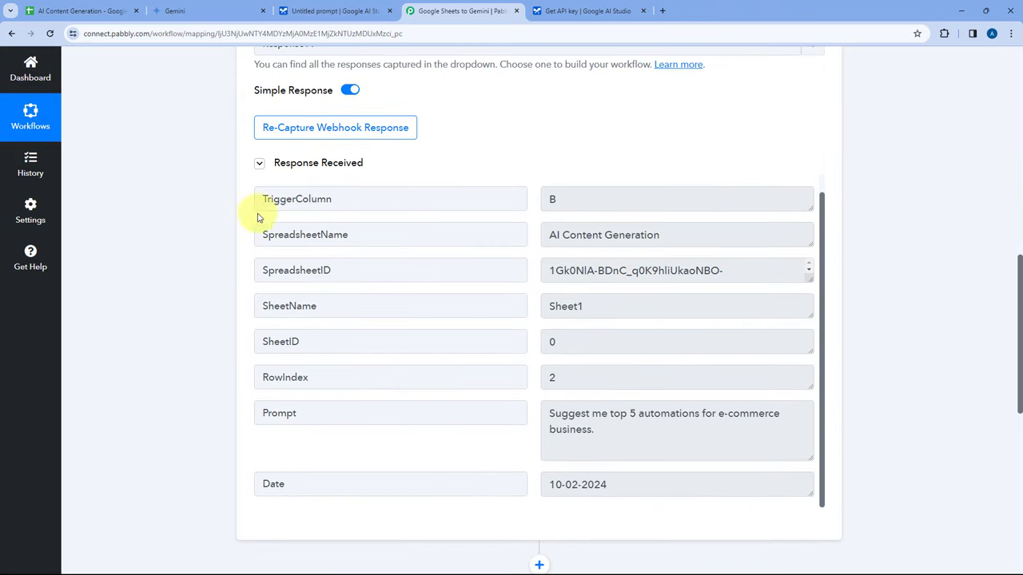
{"action": "double_click", "coordinate": [316, 322]}
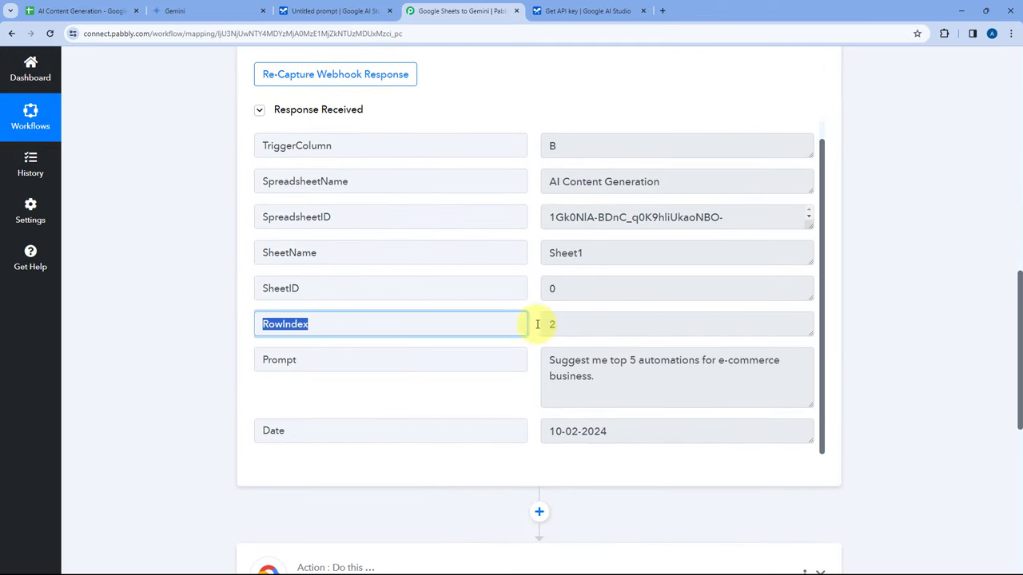
{"action": "left_click", "coordinate": [606, 323]}
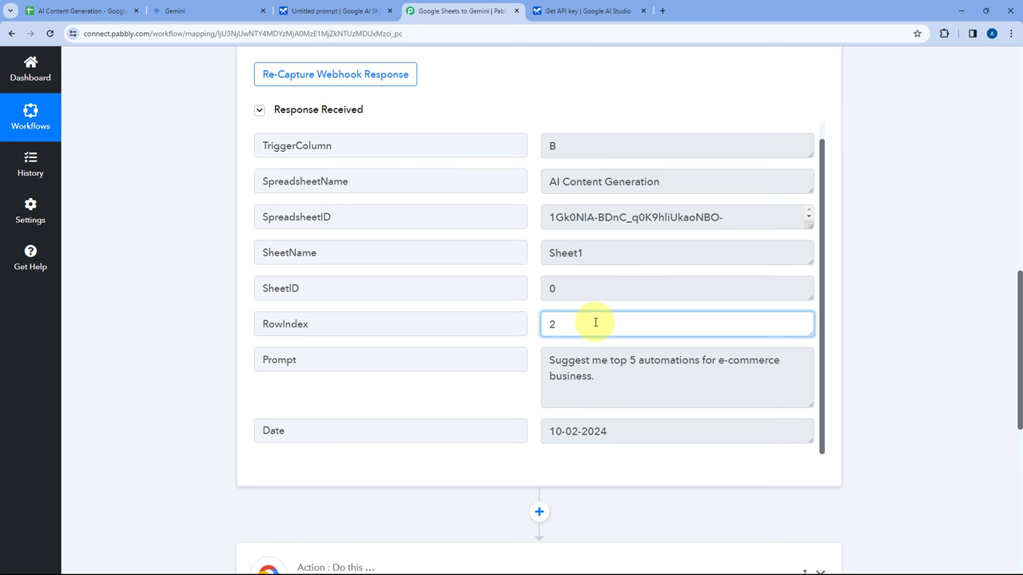
{"action": "left_click", "coordinate": [533, 322]}
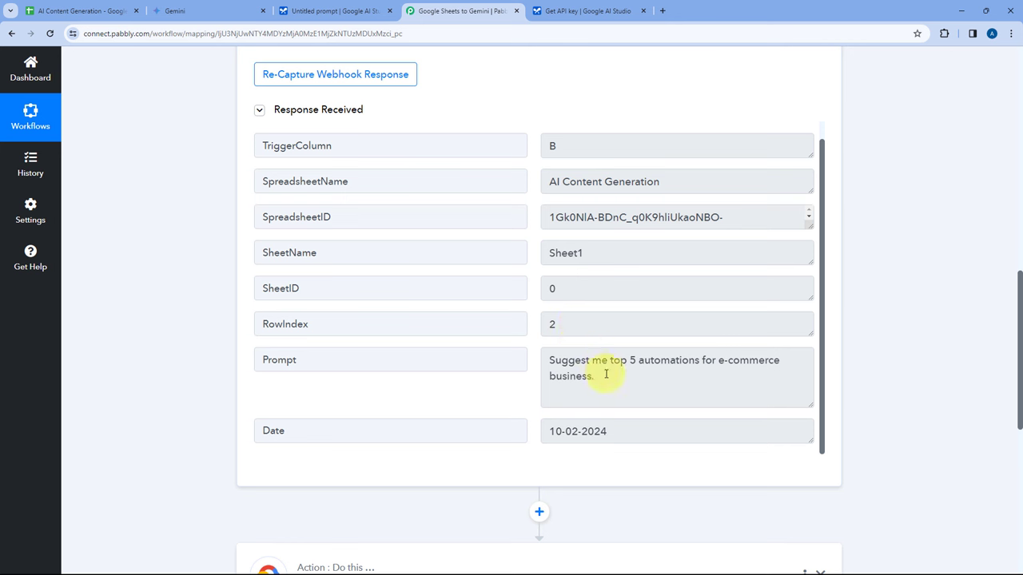
{"action": "left_click_drag", "start_coordinate": [606, 374], "coordinate": [547, 353]}
{"action": "left_click", "coordinate": [572, 325]}
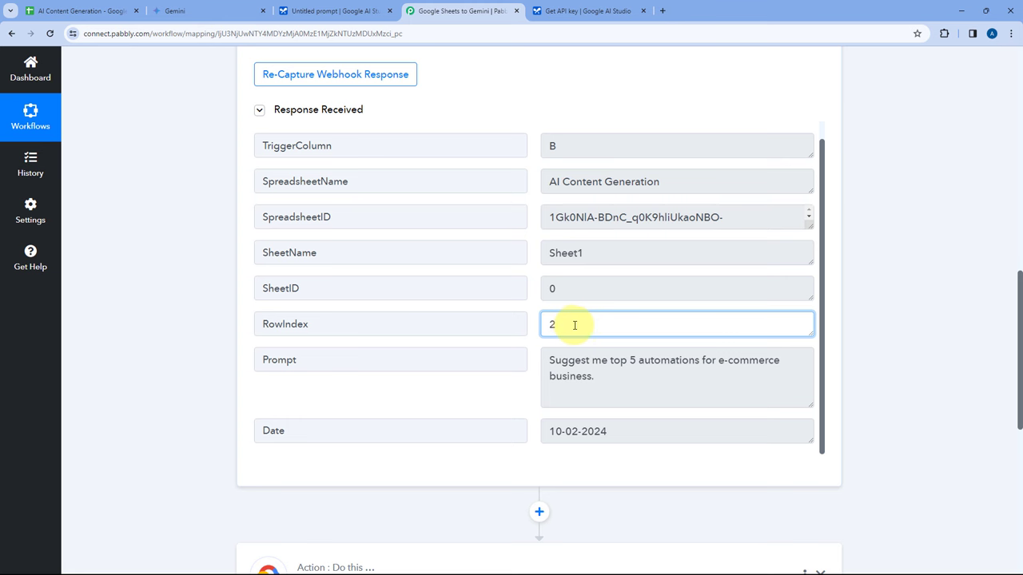
{"action": "left_click_drag", "start_coordinate": [573, 325], "coordinate": [525, 328]}
{"action": "left_click", "coordinate": [529, 330]}
{"action": "scroll", "coordinate": [229, 331], "scroll_direction": "down", "scroll_amount": 6}
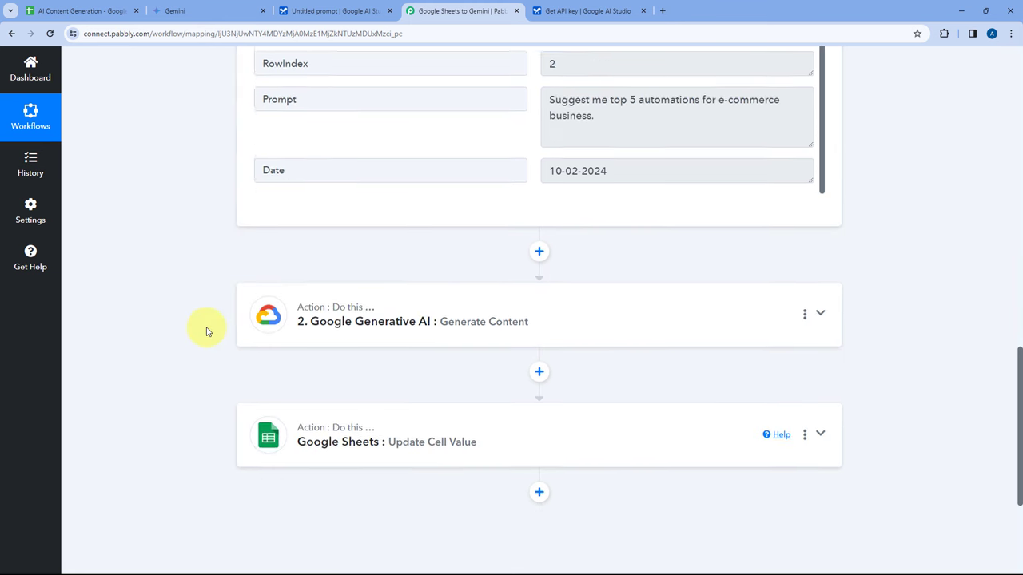
Map RowIndex from the New or Updated Spreadsheet Row trigger directly after the C in the Update Cell Value range
{"action": "left_click", "coordinate": [379, 220]}
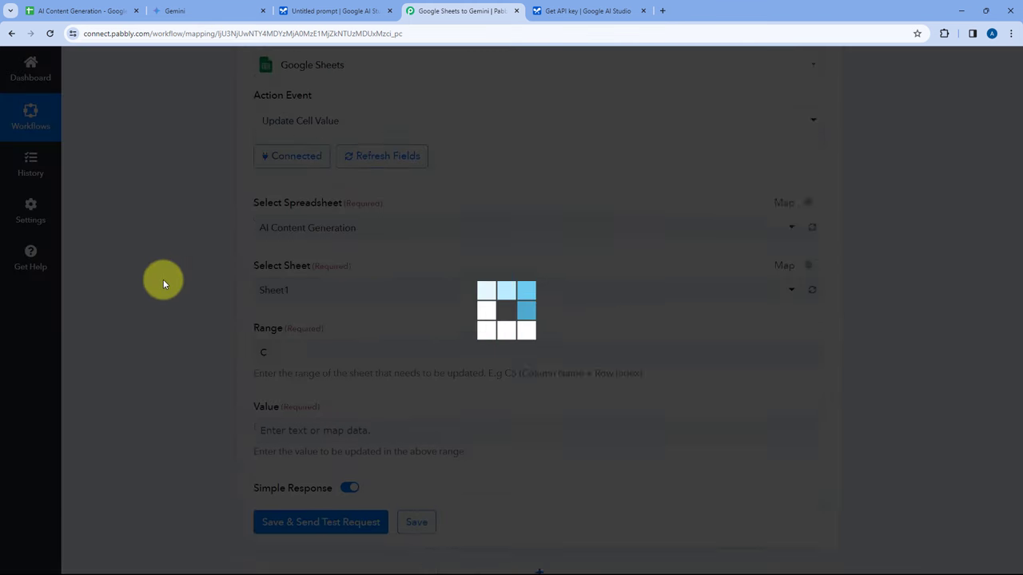
{"action": "scroll", "coordinate": [163, 284], "scroll_direction": "down", "scroll_amount": 1}
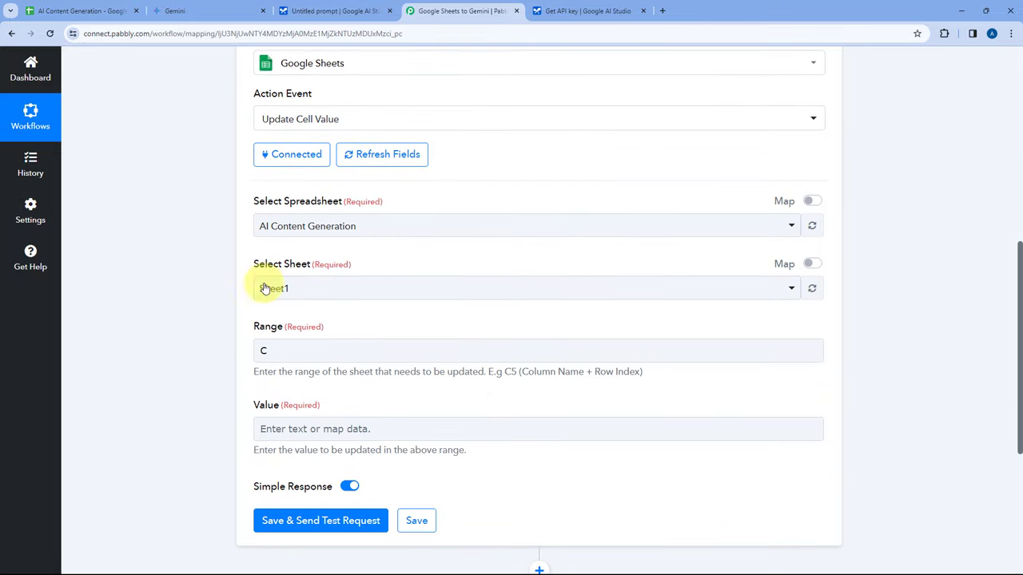
{"action": "left_click", "coordinate": [280, 350]}
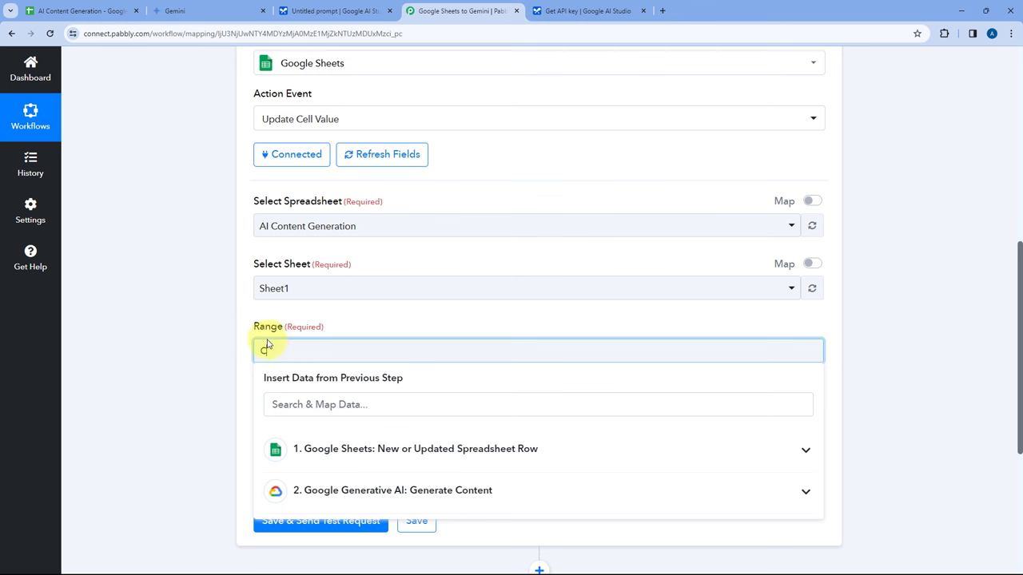
{"action": "type", "text": "C"}
{"action": "scroll", "coordinate": [221, 356], "scroll_direction": "down", "scroll_amount": 1}
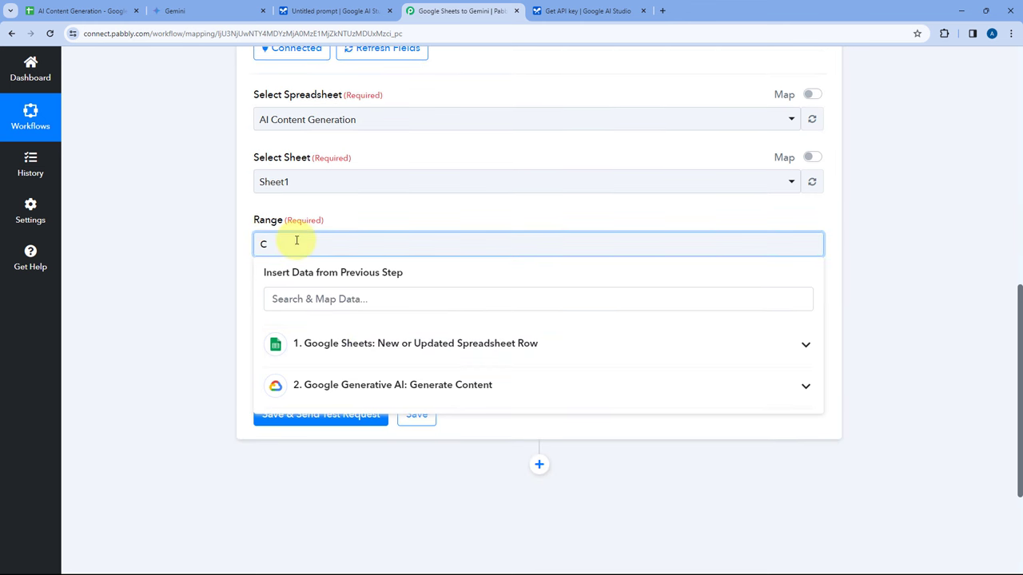
{"action": "left_click", "coordinate": [334, 346]}
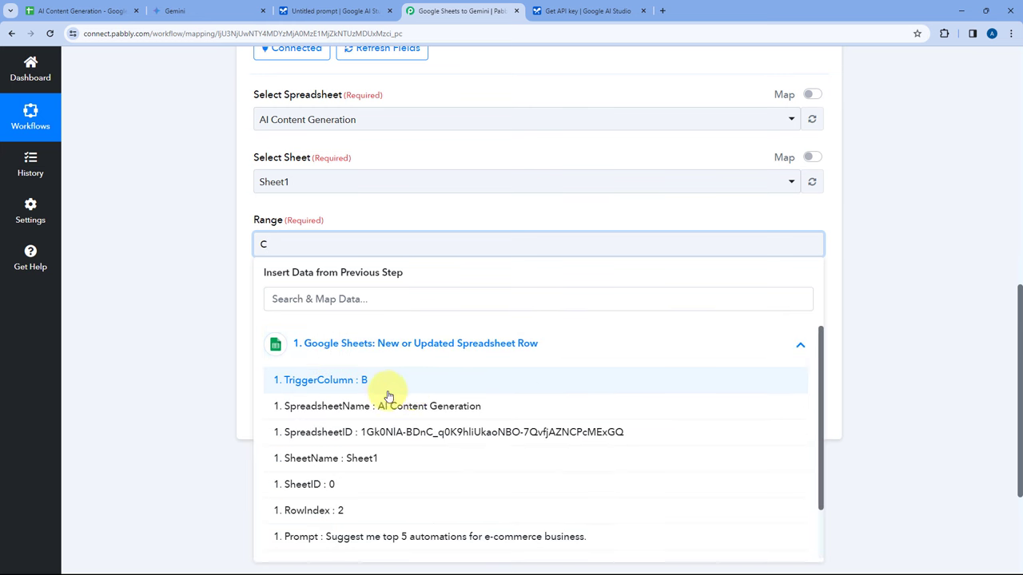
{"action": "scroll", "coordinate": [368, 404], "scroll_direction": "down", "scroll_amount": 1}
{"action": "left_click", "coordinate": [330, 462]}
{"action": "left_click", "coordinate": [230, 281]}
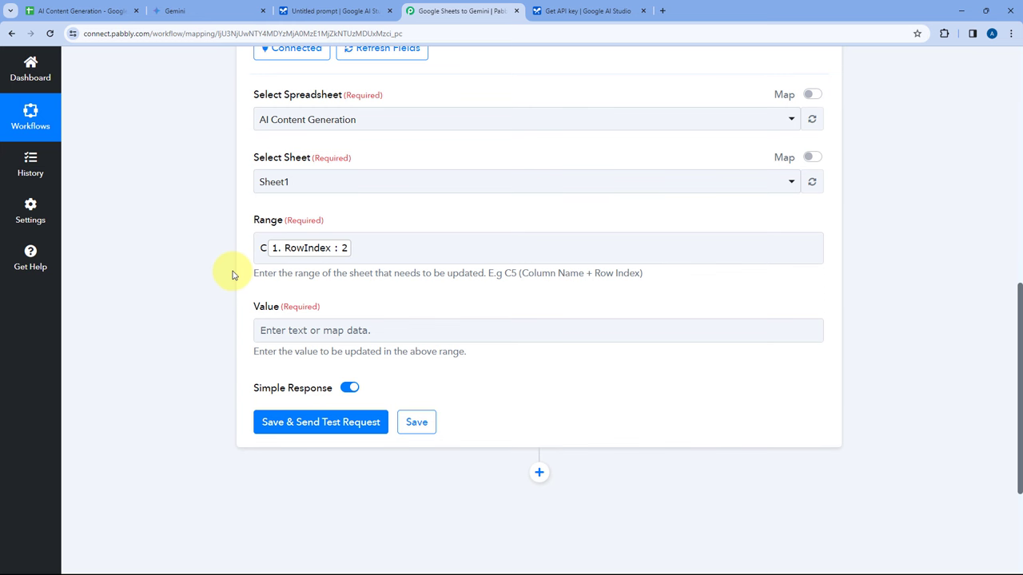
Examine row 3 of the AI Content Generation sheet, from its Date and Prompt cells to its generated-content cell C3
{"action": "left_click", "coordinate": [114, 10]}
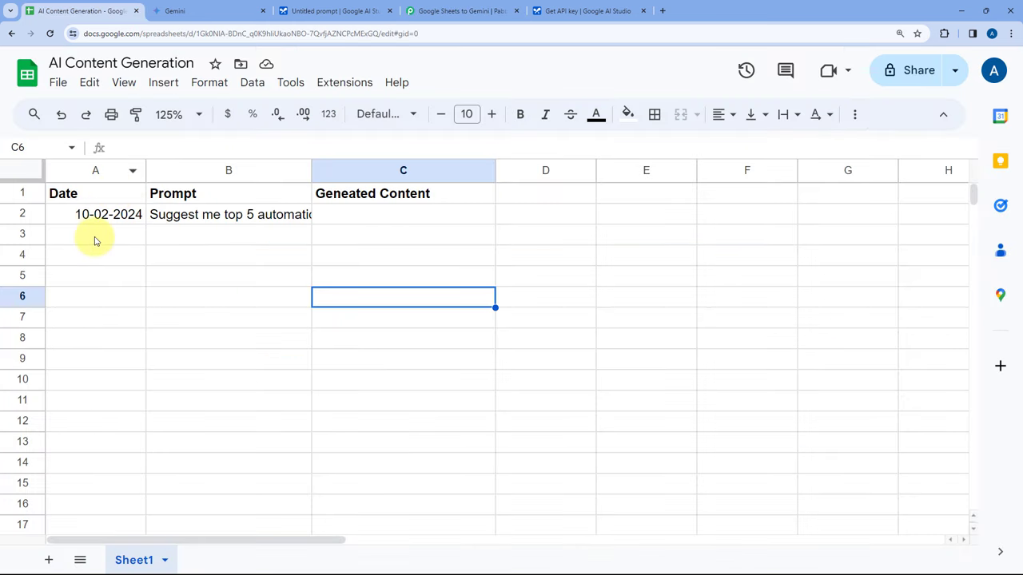
{"action": "left_click_drag", "start_coordinate": [94, 241], "coordinate": [180, 235]}
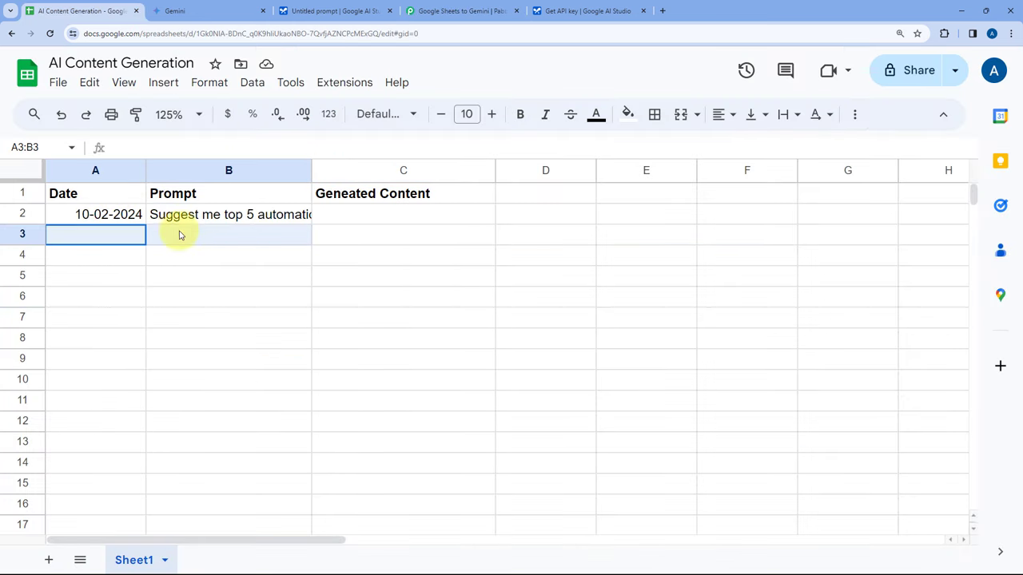
{"action": "left_click", "coordinate": [351, 237]}
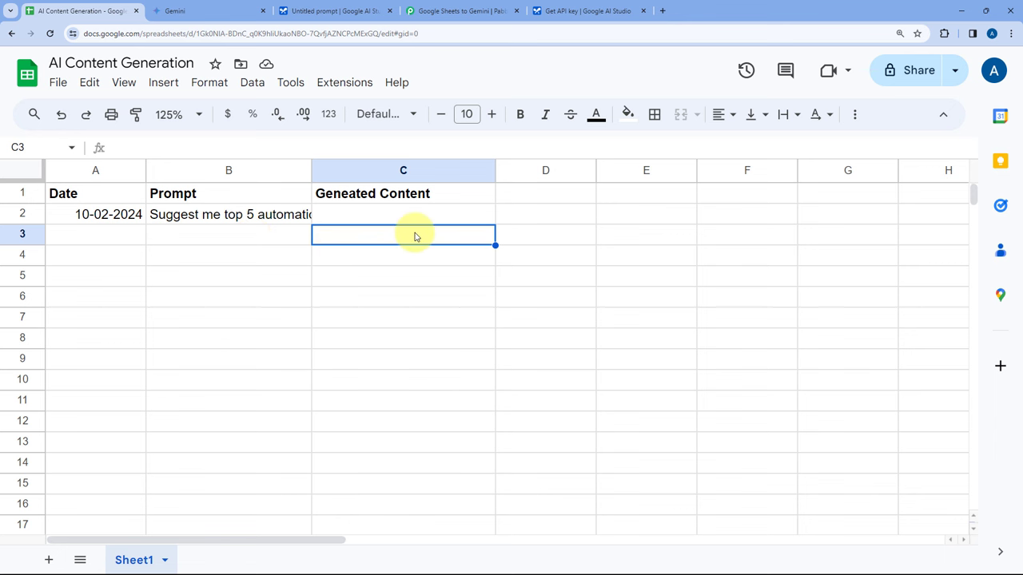
Return to the Pabbly Connect workflow and examine the generated text in the response of the Google Generative AI Generate Content action
{"action": "left_click", "coordinate": [460, 10]}
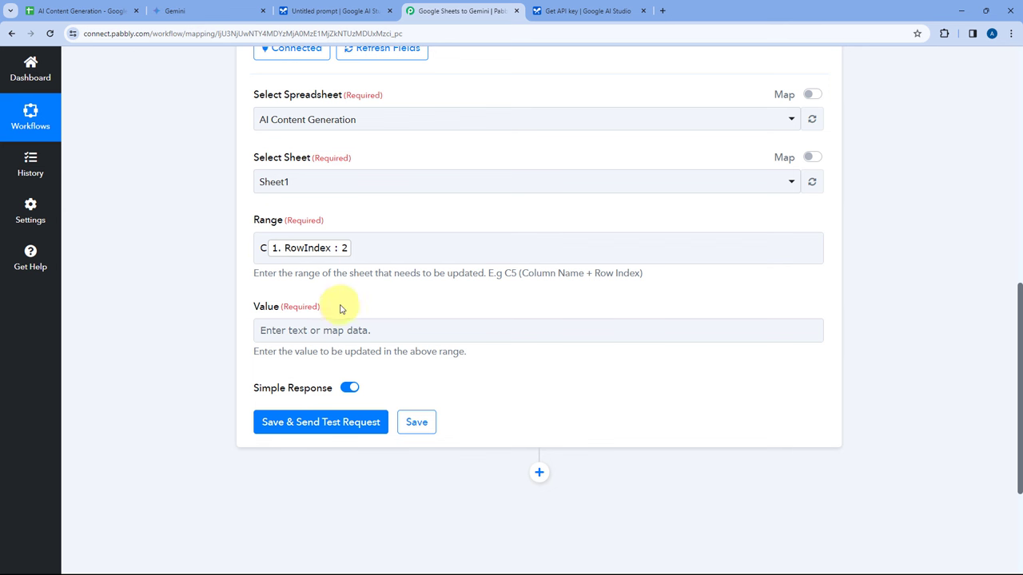
{"action": "scroll", "coordinate": [352, 306], "scroll_direction": "up", "scroll_amount": 5}
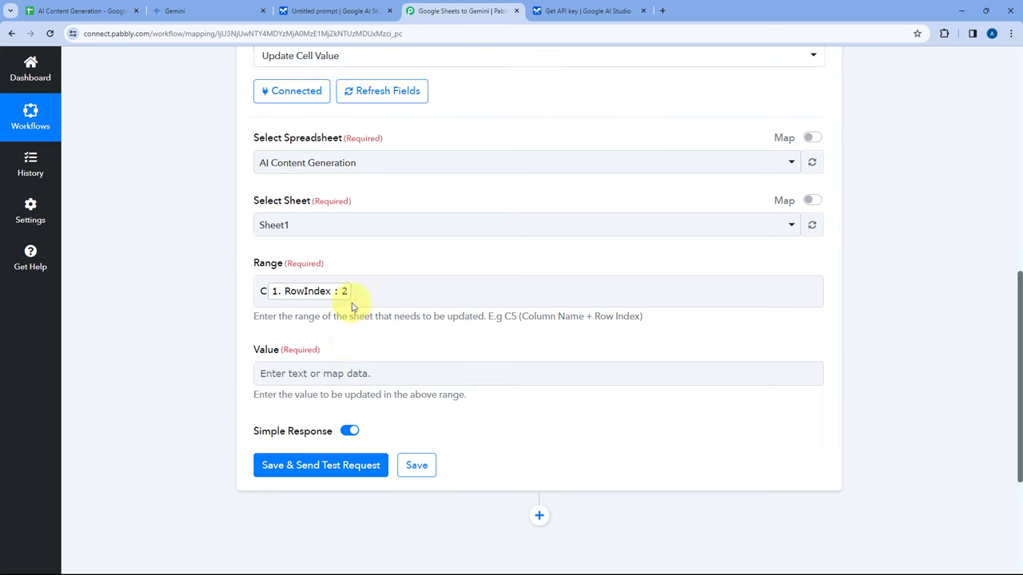
{"action": "left_click", "coordinate": [452, 201]}
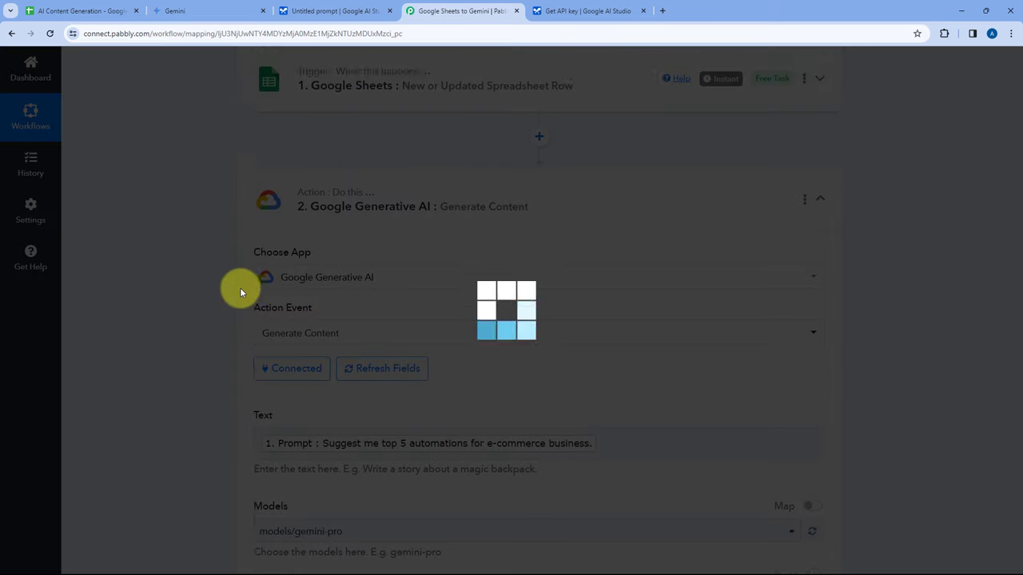
{"action": "scroll", "coordinate": [205, 291], "scroll_direction": "down", "scroll_amount": 5}
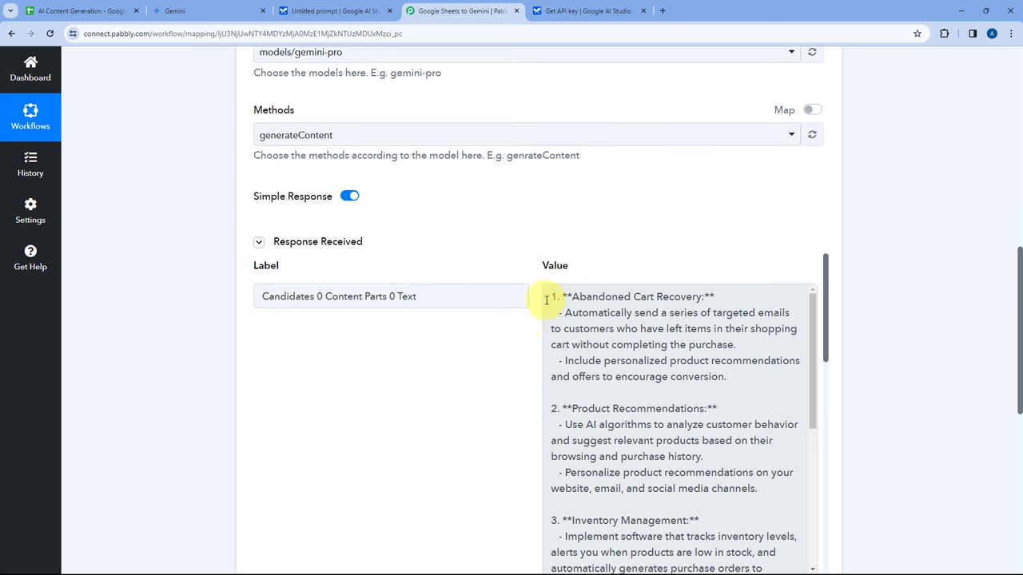
{"action": "left_click_drag", "start_coordinate": [547, 299], "coordinate": [486, 247]}
{"action": "scroll", "coordinate": [486, 247], "scroll_direction": "up", "scroll_amount": 4}
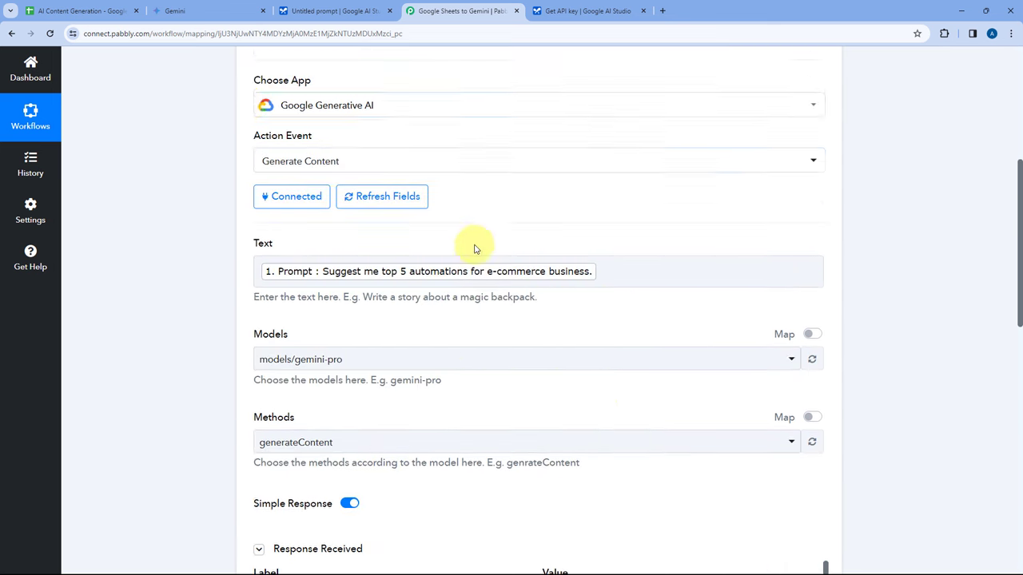
{"action": "scroll", "coordinate": [514, 210], "scroll_direction": "down", "scroll_amount": 6}
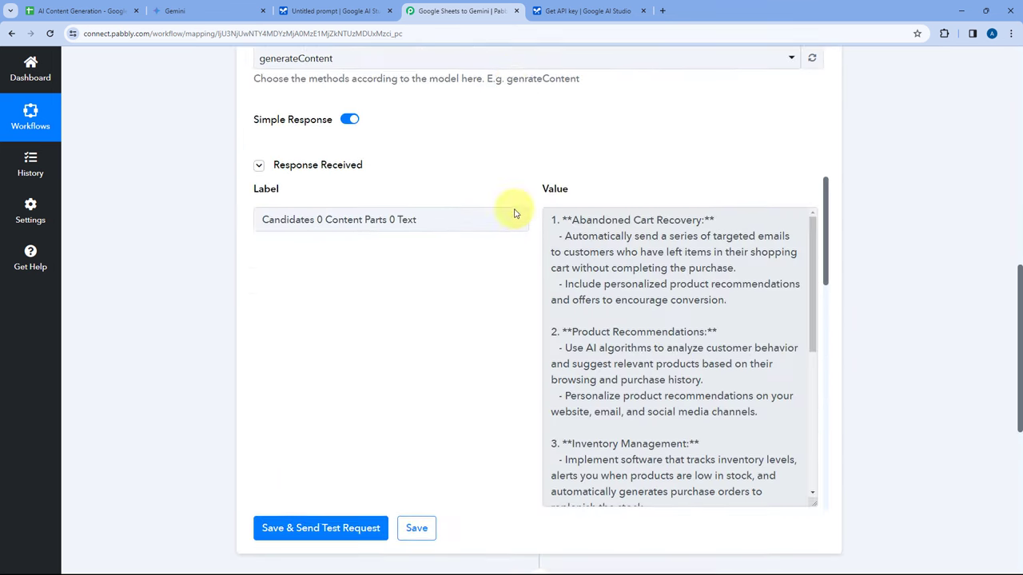
{"action": "scroll", "coordinate": [514, 214], "scroll_direction": "down", "scroll_amount": 1}
{"action": "left_click_drag", "start_coordinate": [550, 189], "coordinate": [647, 352]}
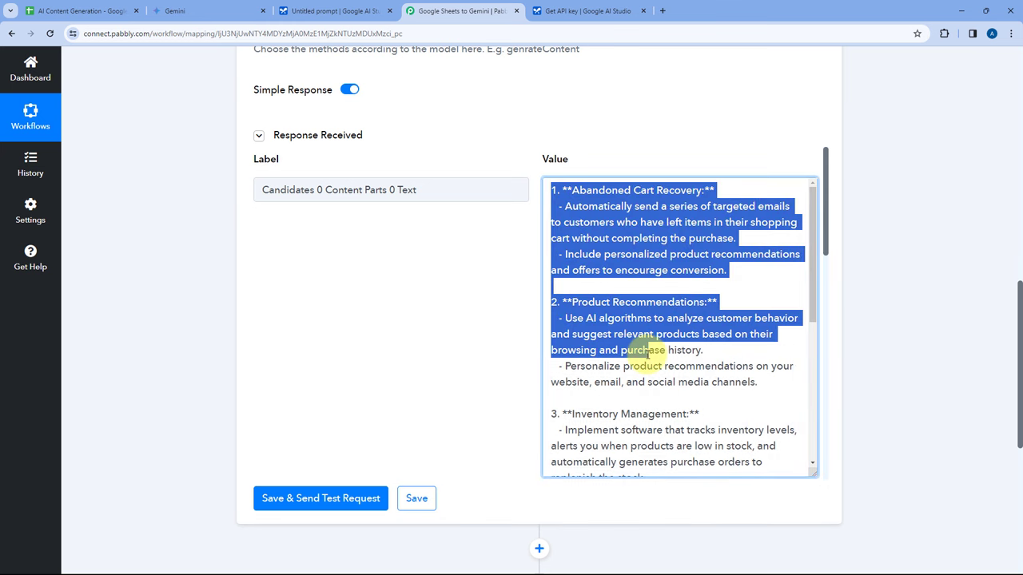
{"action": "left_click", "coordinate": [475, 272]}
Map Candidates 0 Content Parts 0 Text from the Generate Content action as the Value of the Update Cell Value action
{"action": "scroll", "coordinate": [198, 289], "scroll_direction": "down", "scroll_amount": 3}
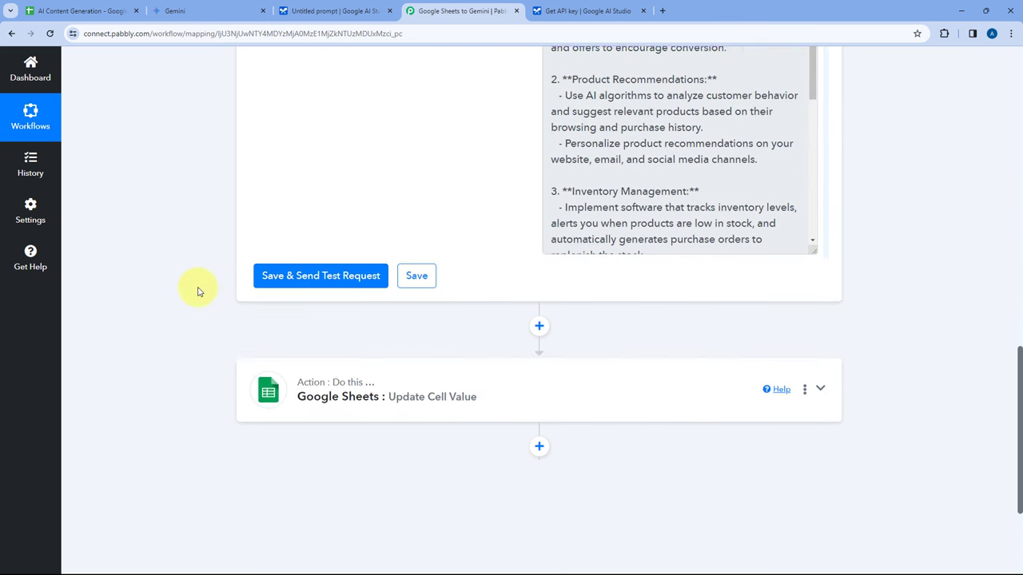
{"action": "scroll", "coordinate": [198, 292], "scroll_direction": "down", "scroll_amount": 2}
{"action": "left_click", "coordinate": [362, 259]}
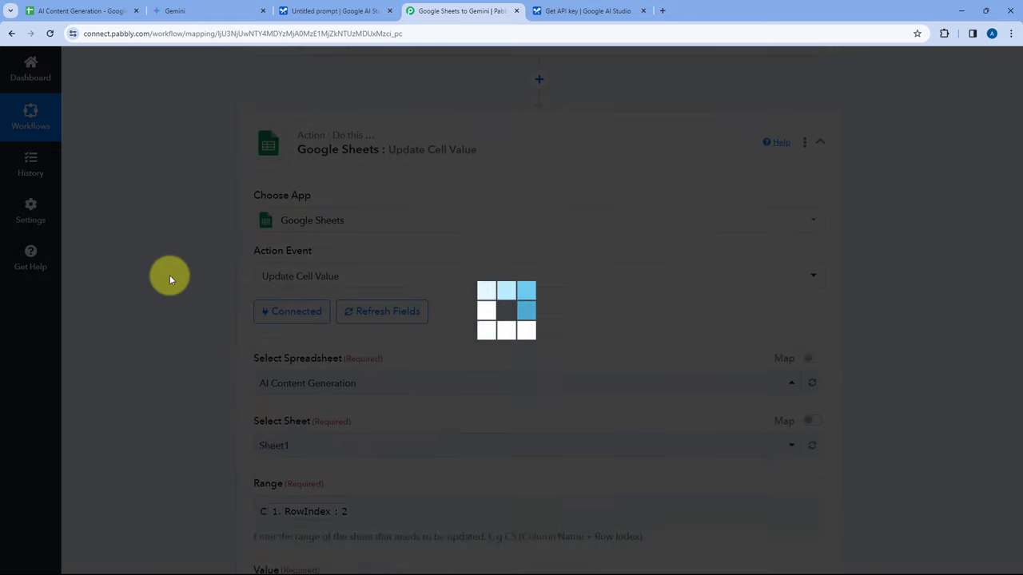
{"action": "scroll", "coordinate": [168, 281], "scroll_direction": "down", "scroll_amount": 4}
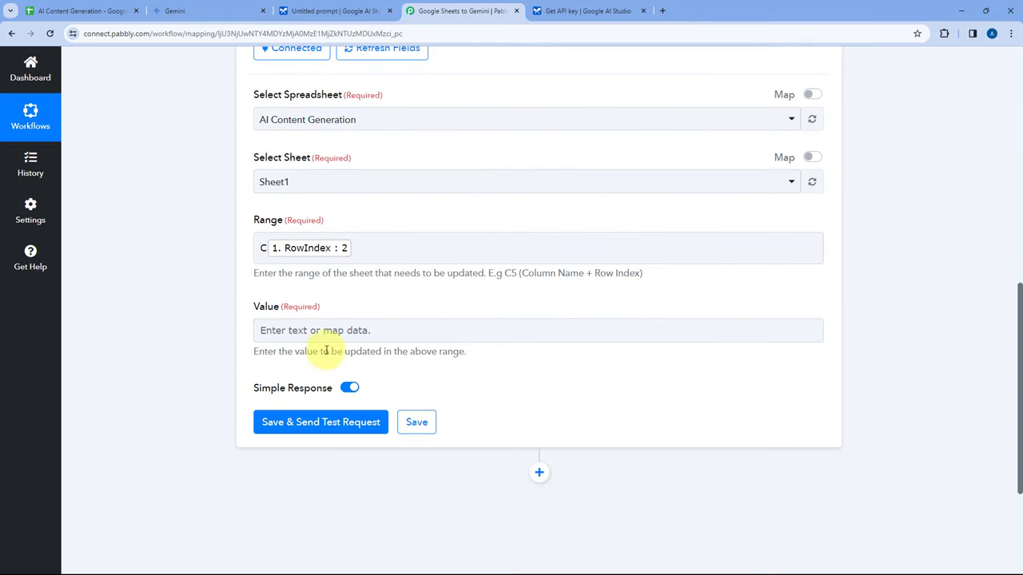
{"action": "left_click", "coordinate": [342, 331]}
{"action": "scroll", "coordinate": [240, 304], "scroll_direction": "down", "scroll_amount": 1}
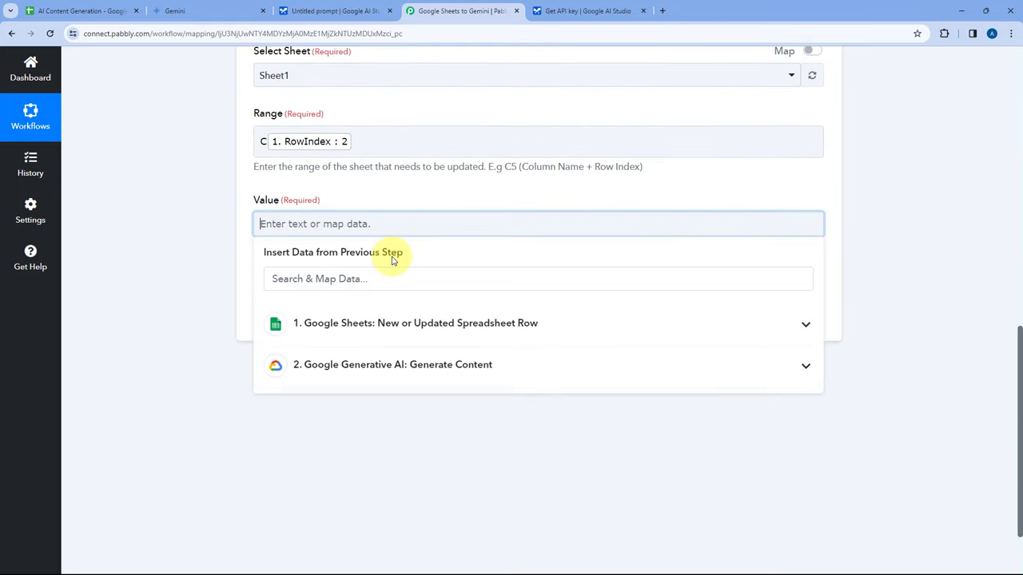
{"action": "left_click", "coordinate": [461, 366]}
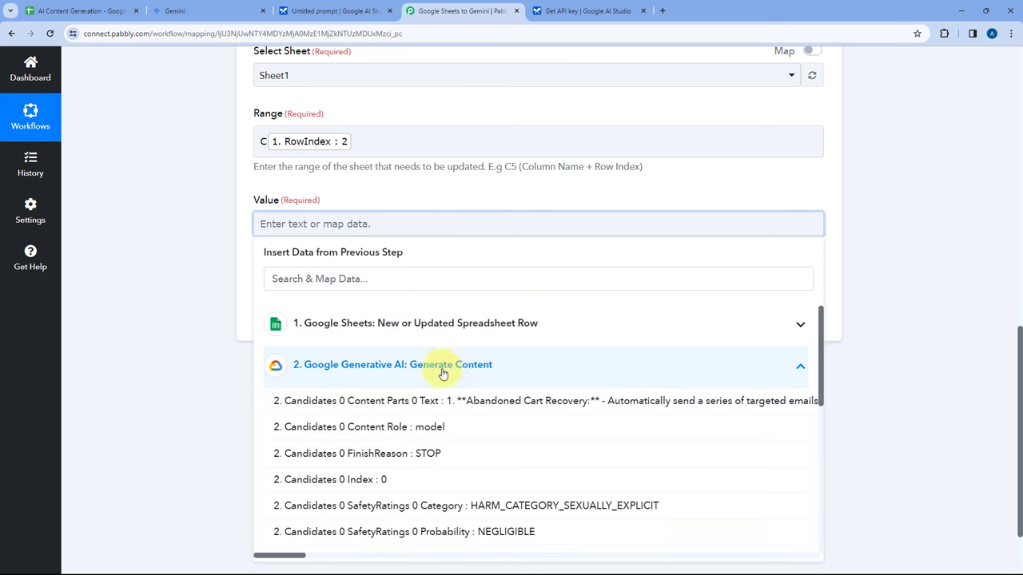
{"action": "left_click", "coordinate": [415, 407]}
{"action": "left_click", "coordinate": [199, 243]}
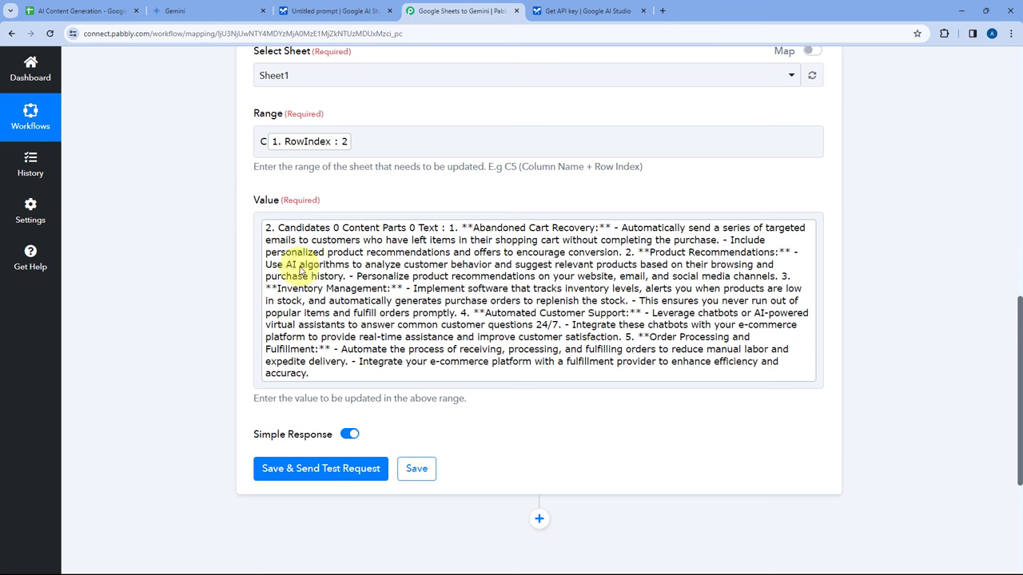
Check the mapped range and value of the Update Cell Value action, save it and send a test request
{"action": "scroll", "coordinate": [343, 233], "scroll_direction": "up", "scroll_amount": 1}
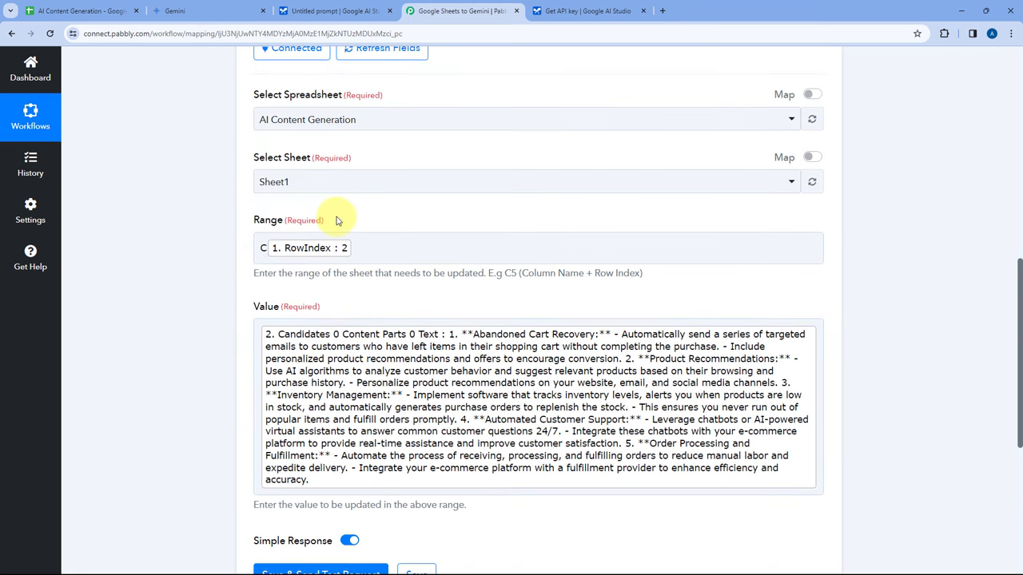
{"action": "scroll", "coordinate": [331, 239], "scroll_direction": "up", "scroll_amount": 1}
{"action": "scroll", "coordinate": [216, 230], "scroll_direction": "down", "scroll_amount": 3}
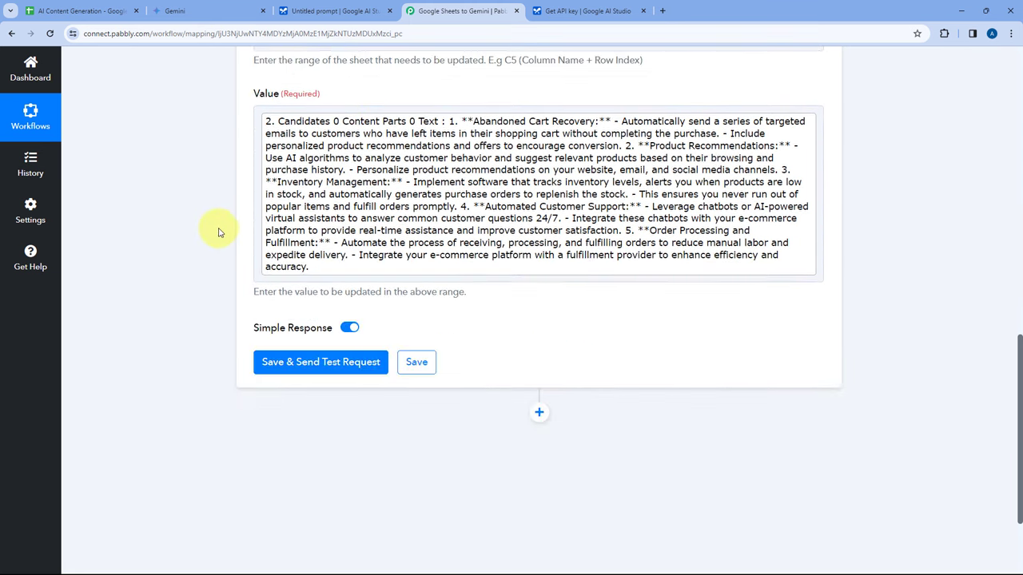
{"action": "left_click", "coordinate": [329, 362]}
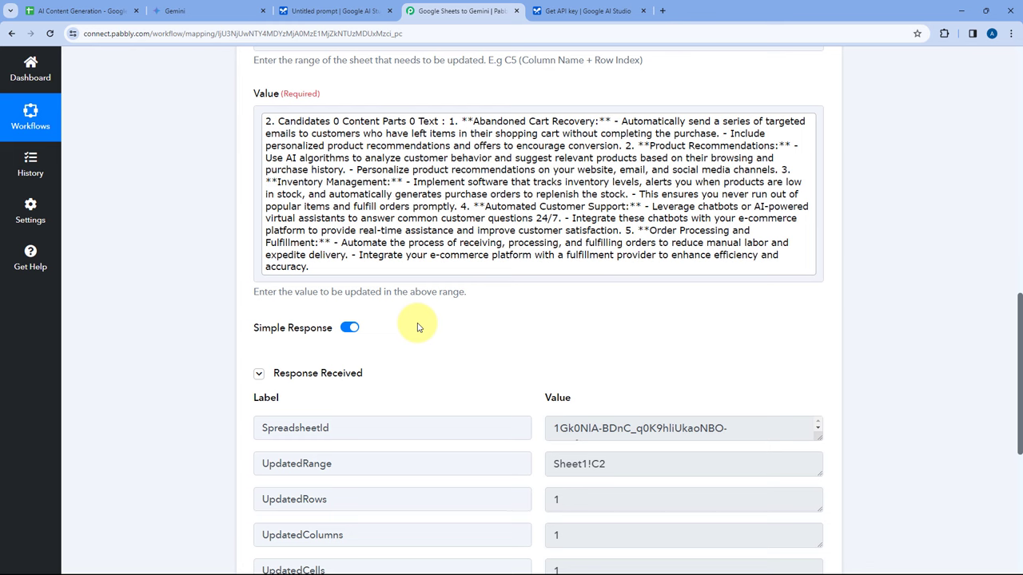
Review the response received by the Update Cell Value action, the preceding workflow steps and the mapped fields
{"action": "scroll", "coordinate": [520, 304], "scroll_direction": "down", "scroll_amount": 3}
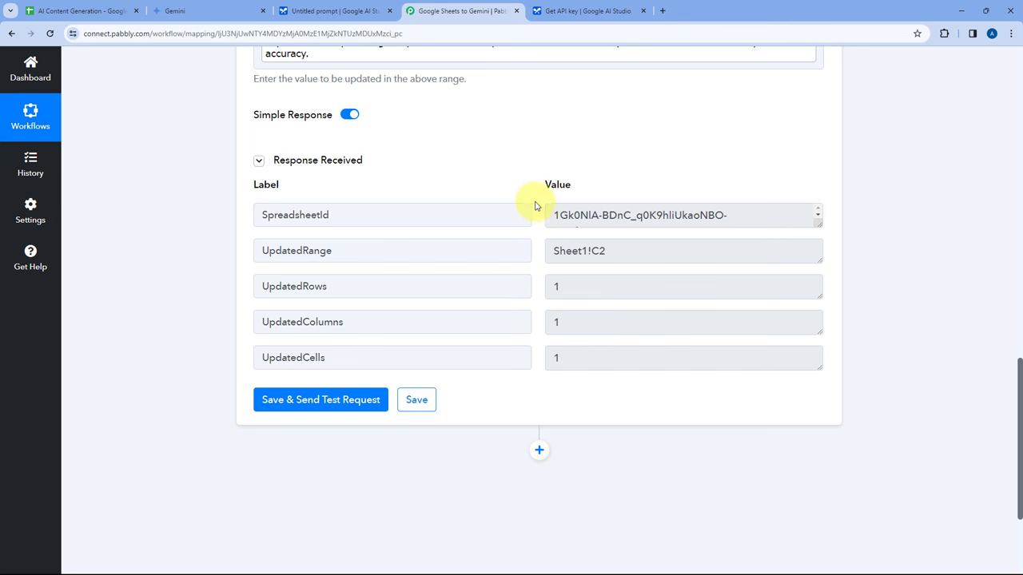
{"action": "scroll", "coordinate": [512, 223], "scroll_direction": "up", "scroll_amount": 4}
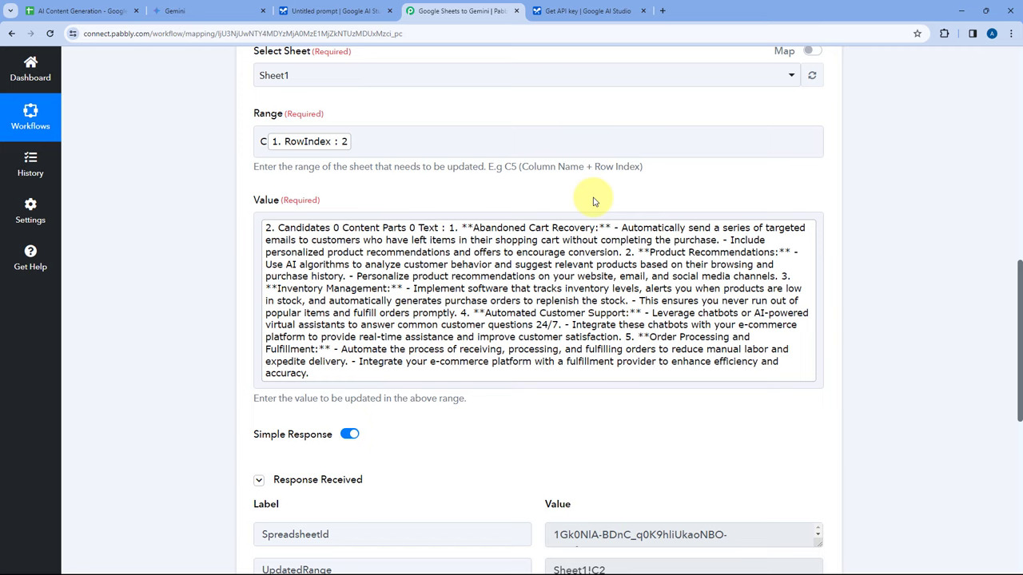
{"action": "scroll", "coordinate": [593, 201], "scroll_direction": "up", "scroll_amount": 7}
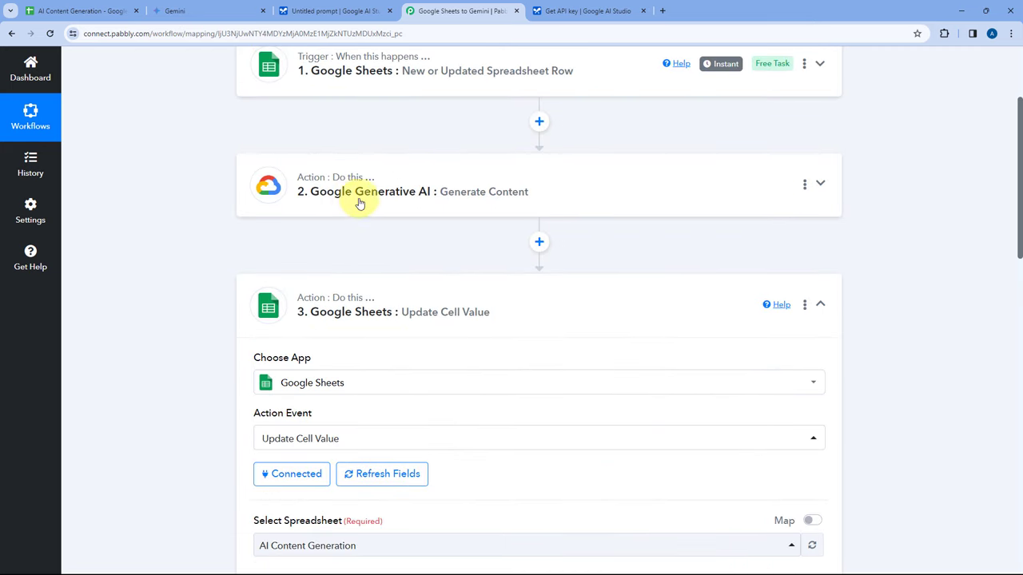
{"action": "scroll", "coordinate": [496, 216], "scroll_direction": "down", "scroll_amount": 6}
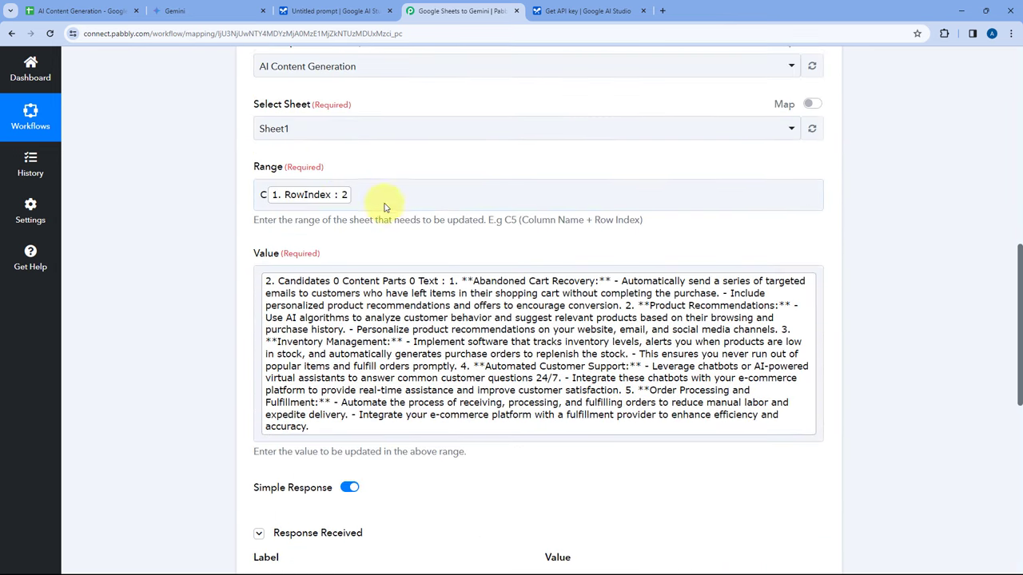
{"action": "scroll", "coordinate": [376, 171], "scroll_direction": "up", "scroll_amount": 1}
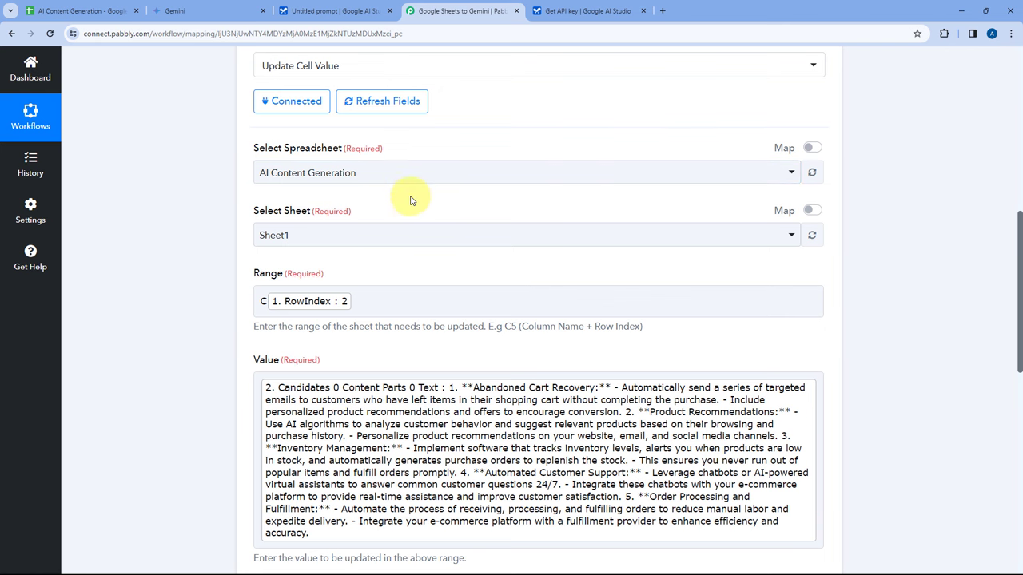
Switch to the AI Content Generation sheet and roughly double the width of column C
{"action": "left_click", "coordinate": [80, 11]}
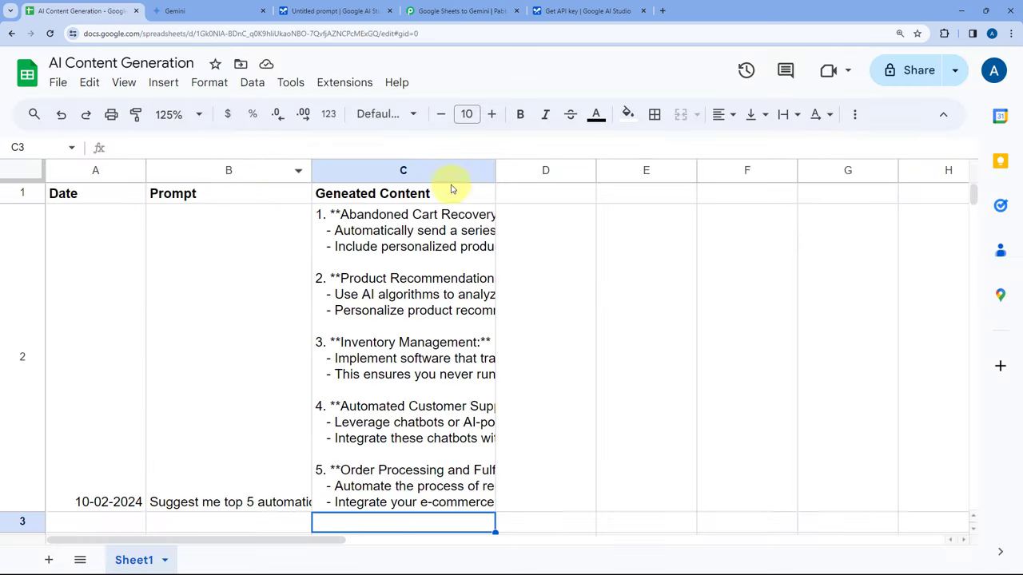
{"action": "left_click_drag", "start_coordinate": [496, 170], "coordinate": [648, 170]}
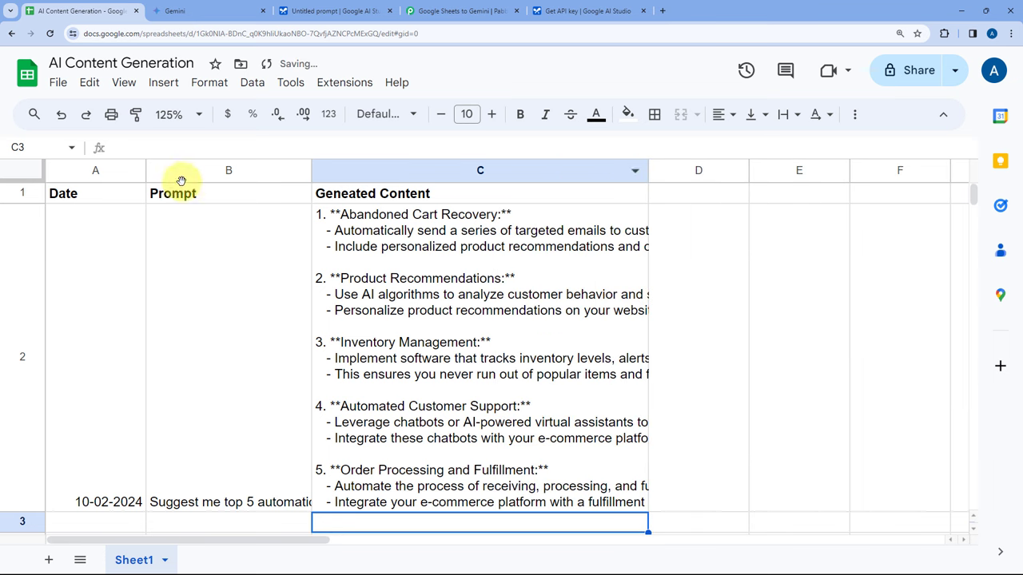
Clip the text in all cells of the sheet and shrink every row to the same compact height
{"action": "left_click", "coordinate": [21, 170]}
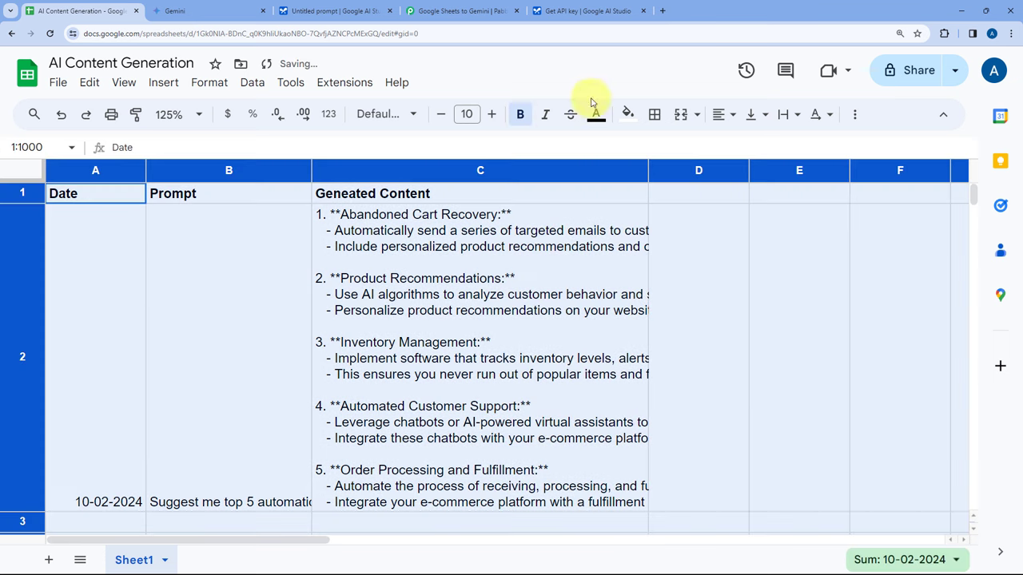
{"action": "left_click", "coordinate": [785, 114]}
{"action": "left_click", "coordinate": [838, 144]}
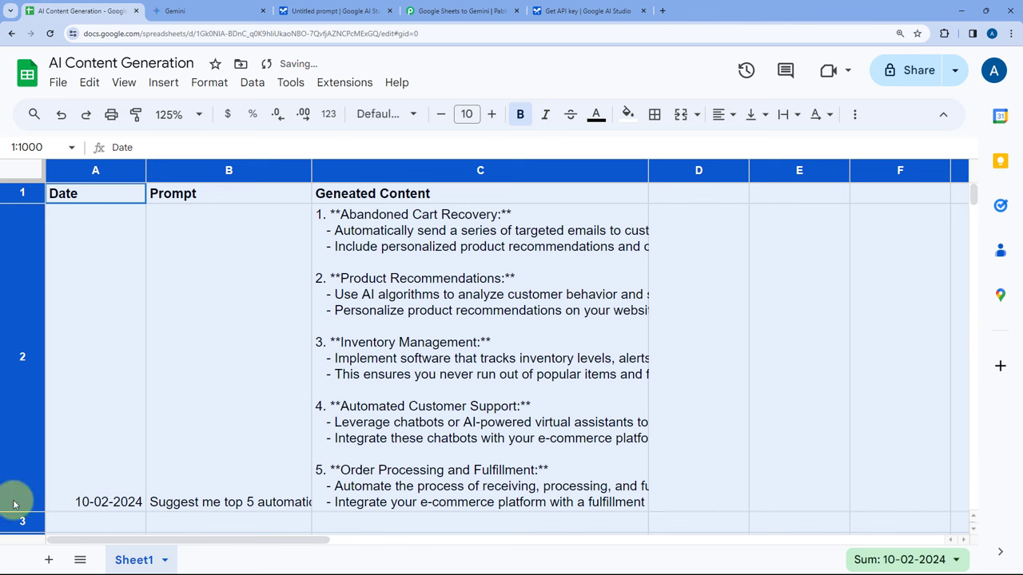
{"action": "left_click_drag", "start_coordinate": [13, 505], "coordinate": [23, 234]}
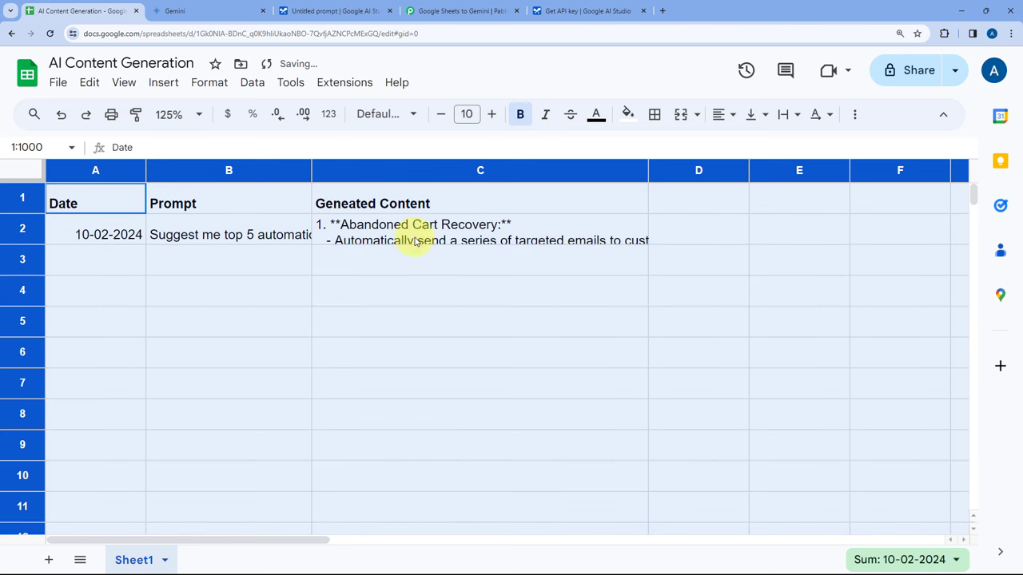
Examine the full prompt in B2 and the complete generated content in C2, leaving both cells unedited
{"action": "double_click", "coordinate": [370, 237]}
{"action": "double_click", "coordinate": [274, 235]}
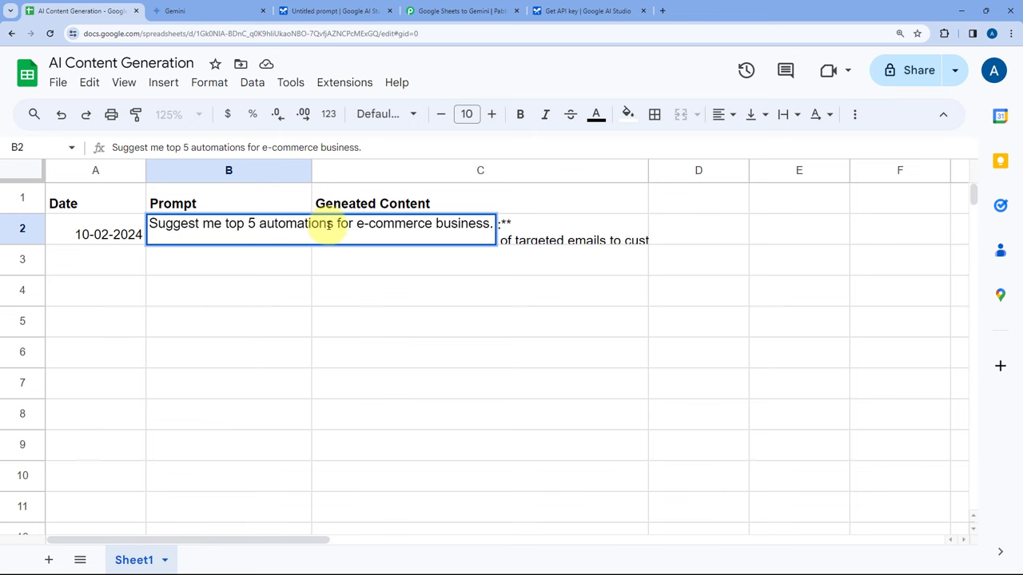
{"action": "left_click", "coordinate": [459, 249]}
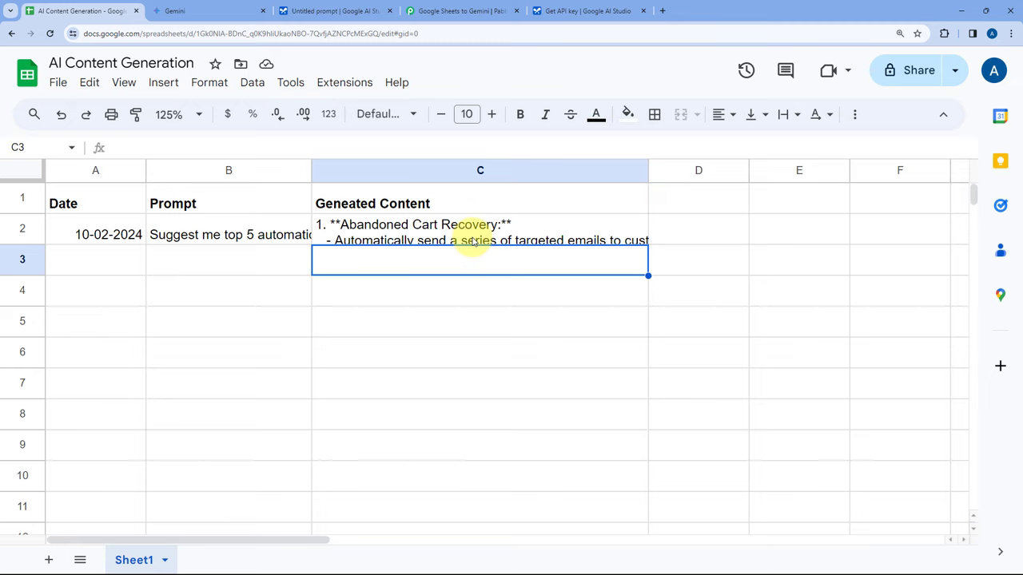
{"action": "double_click", "coordinate": [439, 239]}
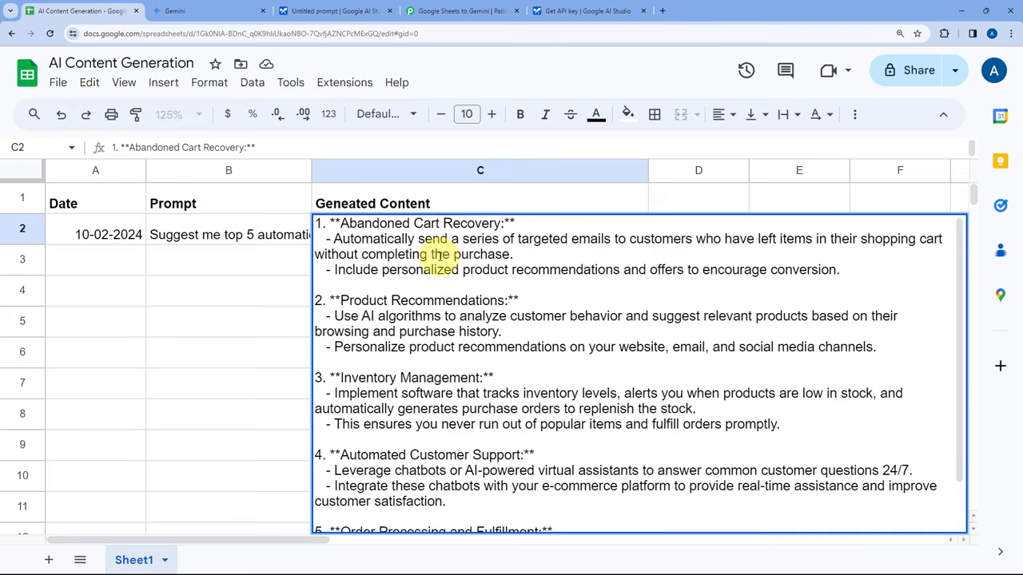
{"action": "scroll", "coordinate": [439, 254], "scroll_direction": "down", "scroll_amount": 2}
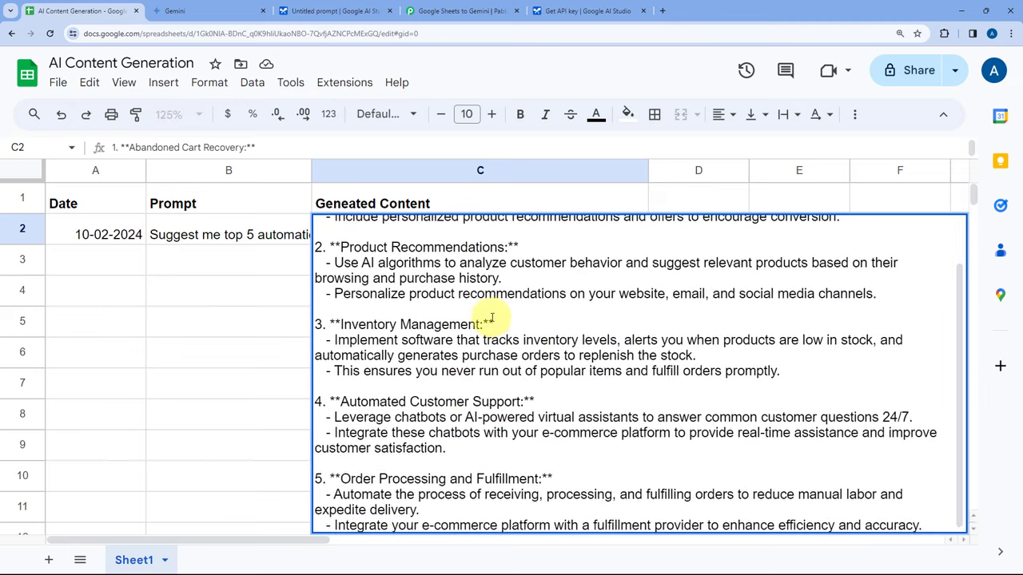
{"action": "scroll", "coordinate": [491, 318], "scroll_direction": "up", "scroll_amount": 2}
{"action": "left_click", "coordinate": [249, 265]}
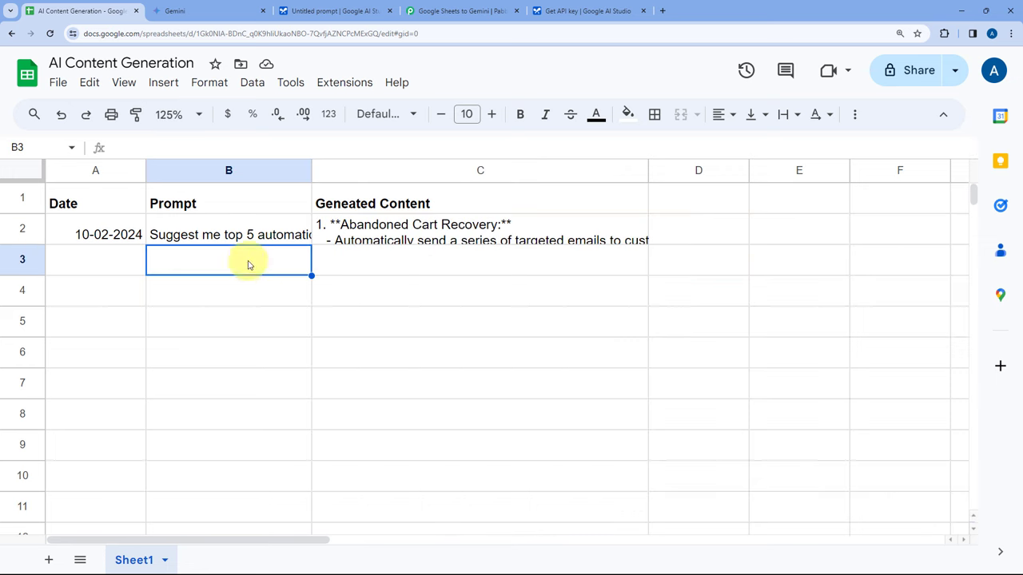
Reduce the height of all rows in the sheet slightly further and select cell A3
{"action": "left_click", "coordinate": [26, 181]}
{"action": "mouse_move", "coordinate": [24, 244]}
{"action": "left_mouse_down"}
{"action": "mouse_move", "coordinate": [24, 213]}
{"action": "mouse_move", "coordinate": [24, 233]}
{"action": "left_mouse_up"}
{"action": "left_click", "coordinate": [107, 240]}
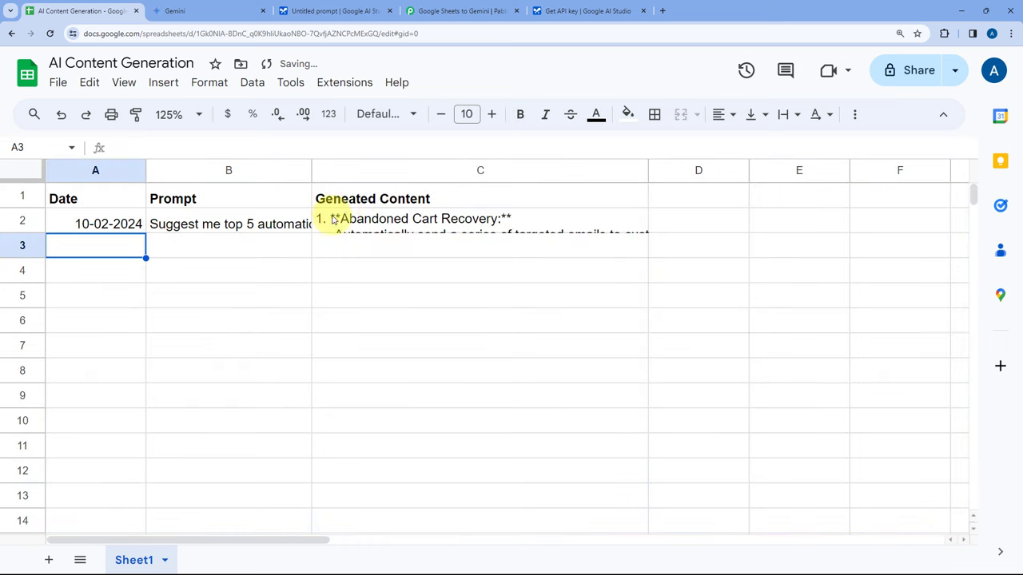
Switch to the Google Sheets to Gemini workflow in Pabbly Connect and collapse its Update Cell Value action step
{"action": "left_click", "coordinate": [460, 11]}
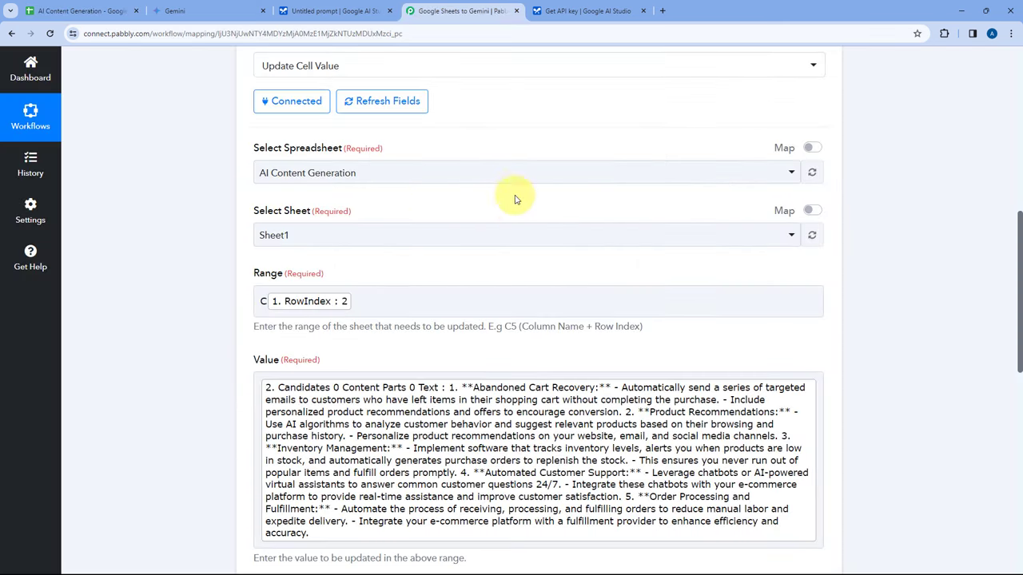
{"action": "scroll", "coordinate": [519, 192], "scroll_direction": "up", "scroll_amount": 1}
{"action": "scroll", "coordinate": [543, 130], "scroll_direction": "up", "scroll_amount": 2}
{"action": "left_click", "coordinate": [406, 187]}
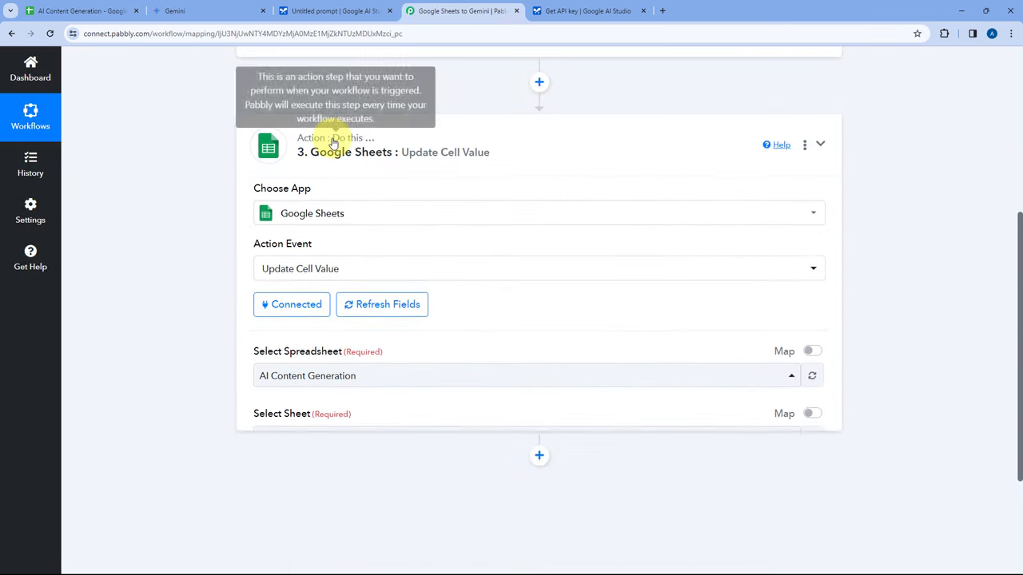
{"action": "scroll", "coordinate": [459, 160], "scroll_direction": "up", "scroll_amount": 1}
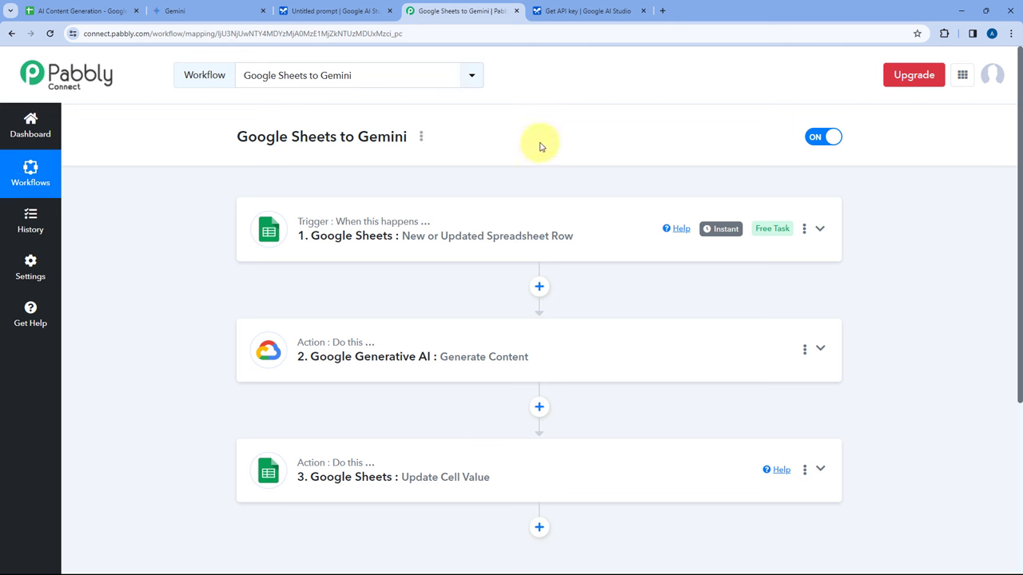
Switch to the AI Content Generation sheet and copy the date 10-02-2024 from A2 into A3
{"action": "left_click", "coordinate": [80, 10]}
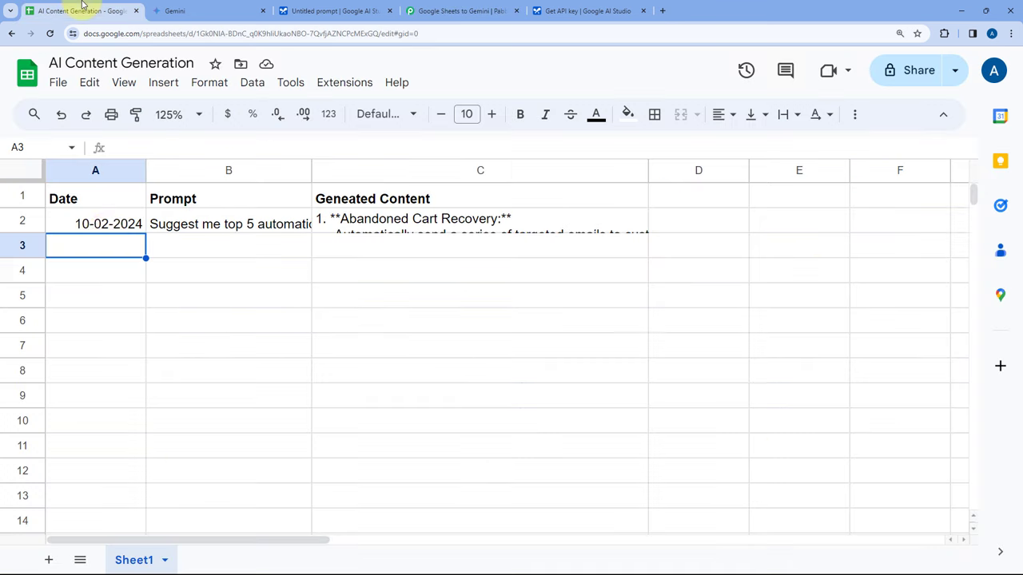
{"action": "left_click", "coordinate": [109, 232]}
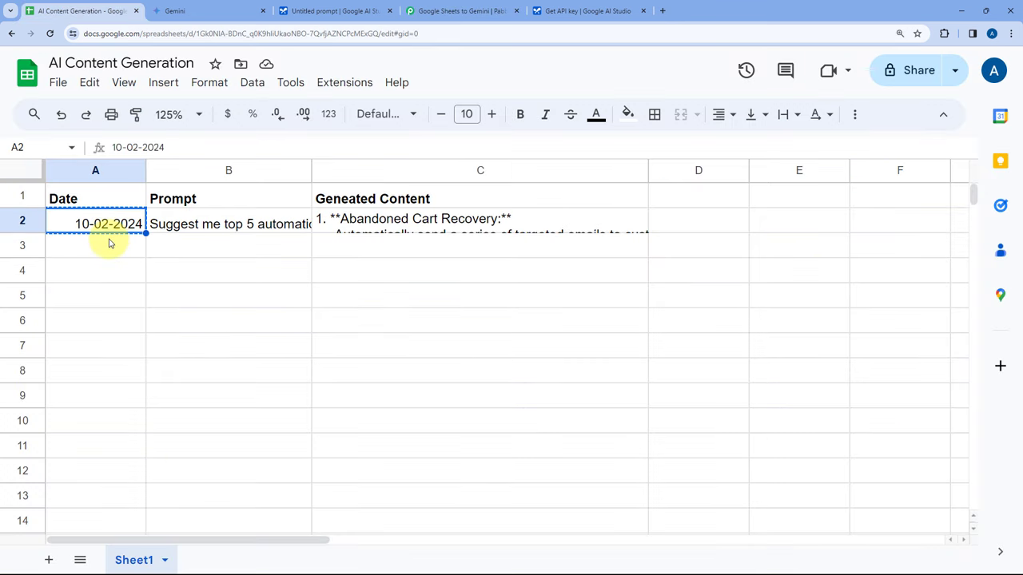
{"action": "left_click", "coordinate": [111, 244]}
{"action": "type", "text": "10-02-2024"}
Enter the prompt "Write an essay on penguins." in cell B3
{"action": "double_click", "coordinate": [198, 244]}
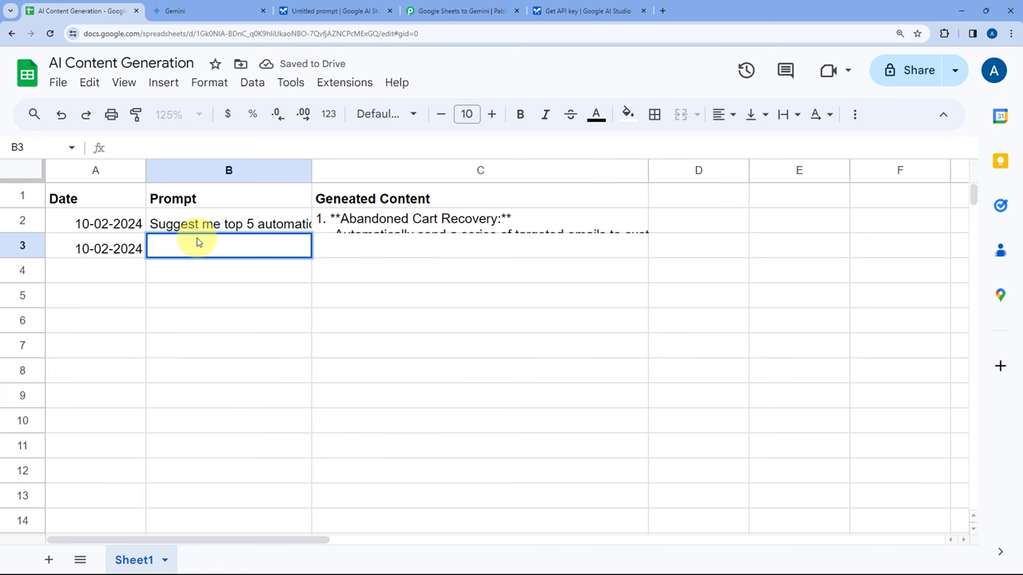
{"action": "type", "text": "Write an essay on penguin"}
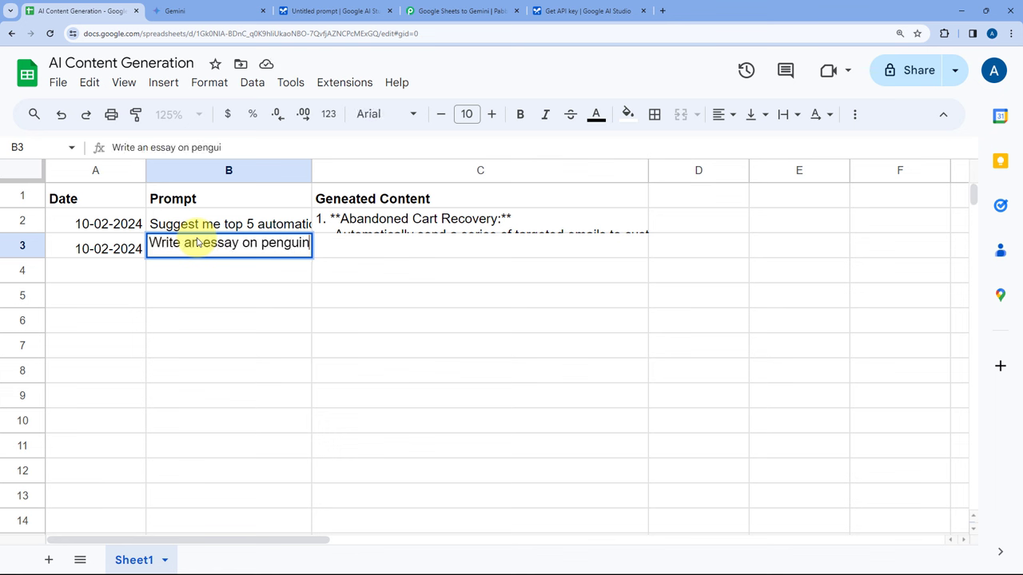
{"action": "type", "text": "s"}
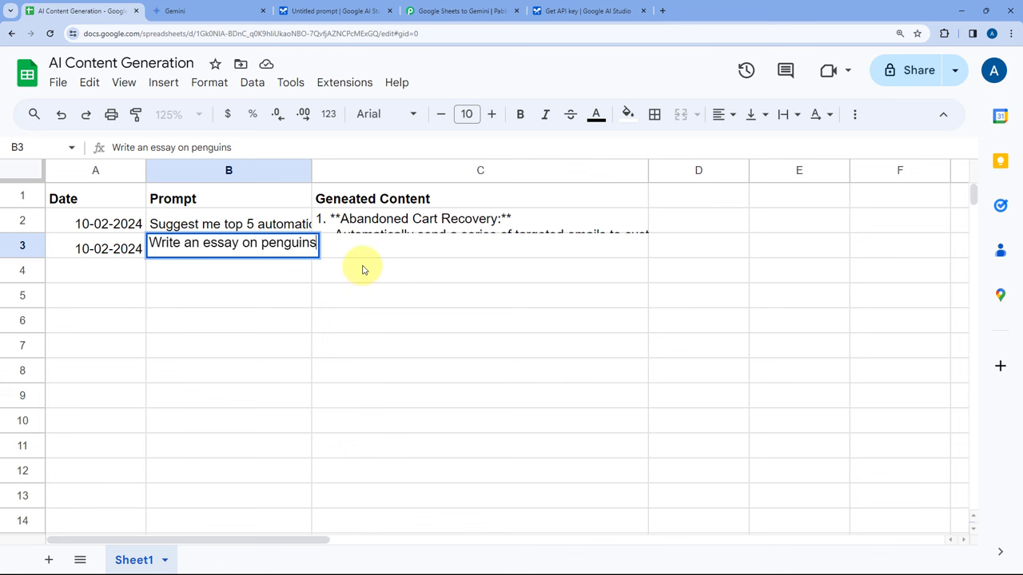
{"action": "type", "text": "."}
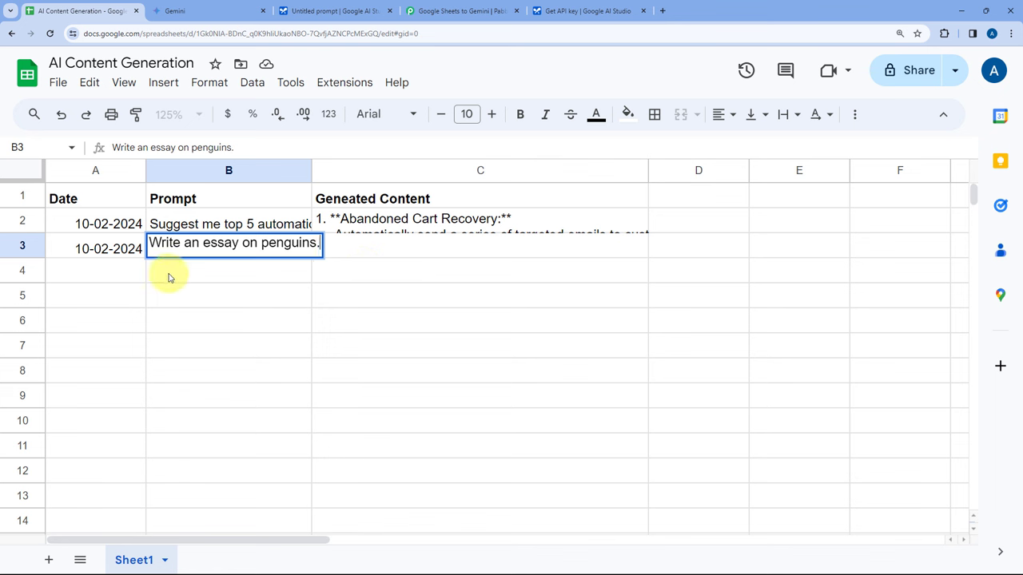
{"action": "key", "text": "Return"}
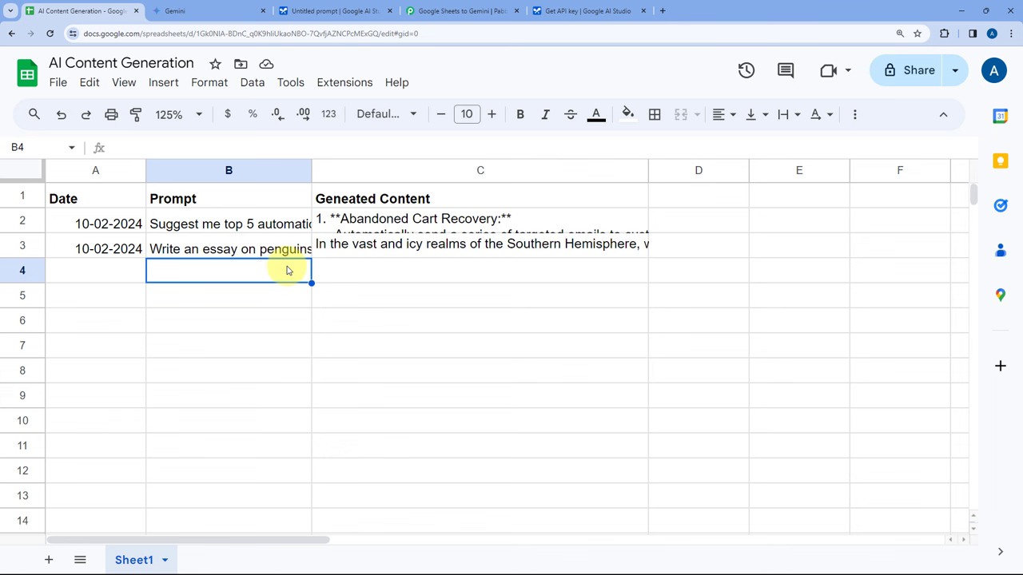
Examine the full generated essay in C3 without editing it, and return to the Google Sheets to Gemini workflow in Pabbly Connect
{"action": "double_click", "coordinate": [394, 251]}
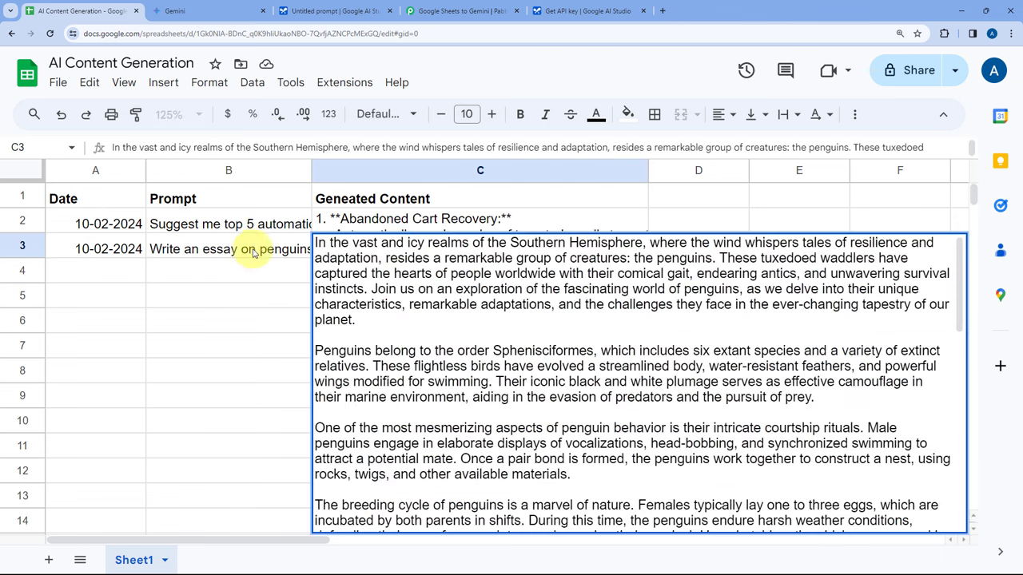
{"action": "scroll", "coordinate": [468, 276], "scroll_direction": "down", "scroll_amount": 7}
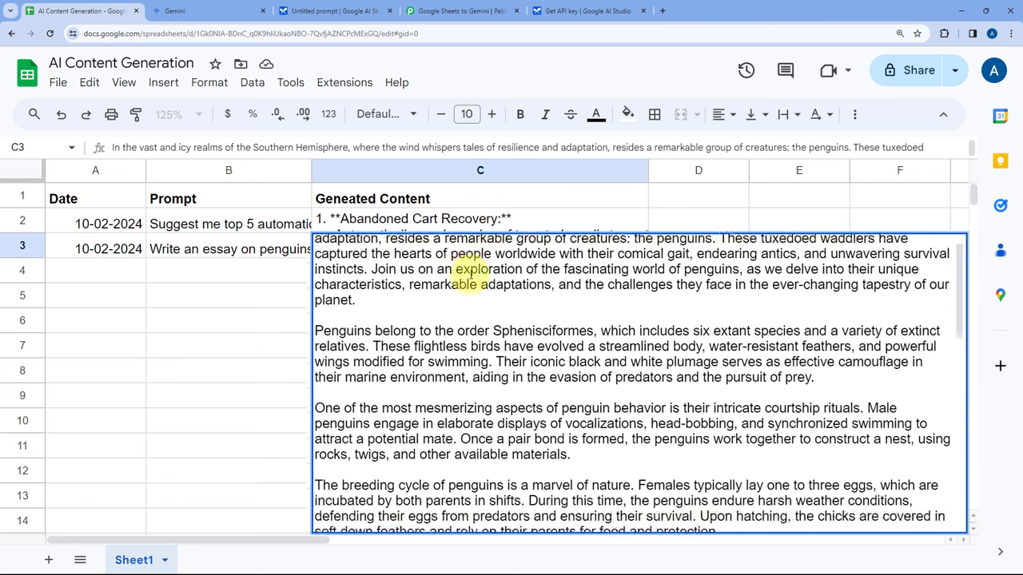
{"action": "scroll", "coordinate": [463, 288], "scroll_direction": "down", "scroll_amount": 3}
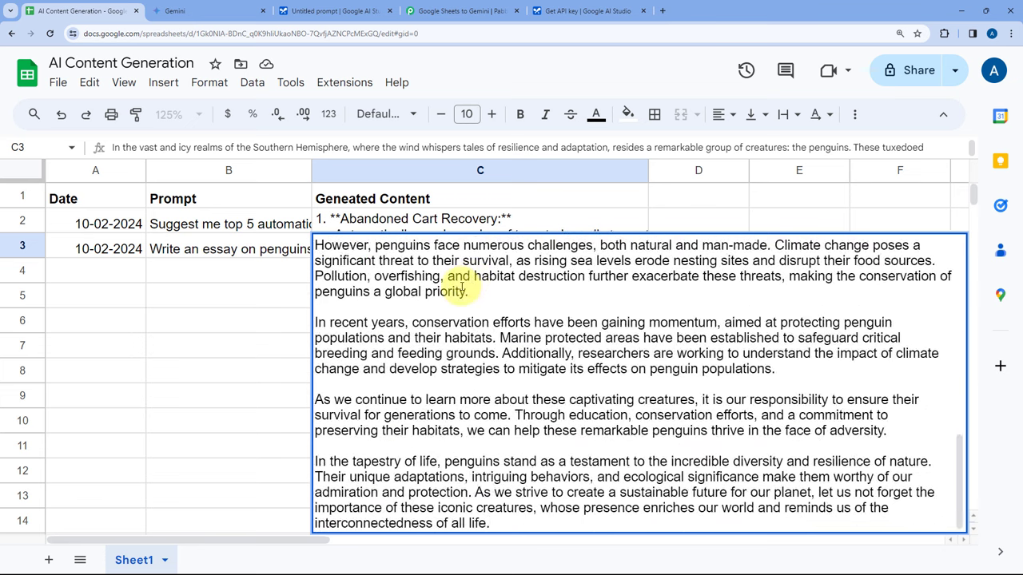
{"action": "scroll", "coordinate": [463, 285], "scroll_direction": "up", "scroll_amount": 10}
{"action": "scroll", "coordinate": [462, 286], "scroll_direction": "up", "scroll_amount": 3}
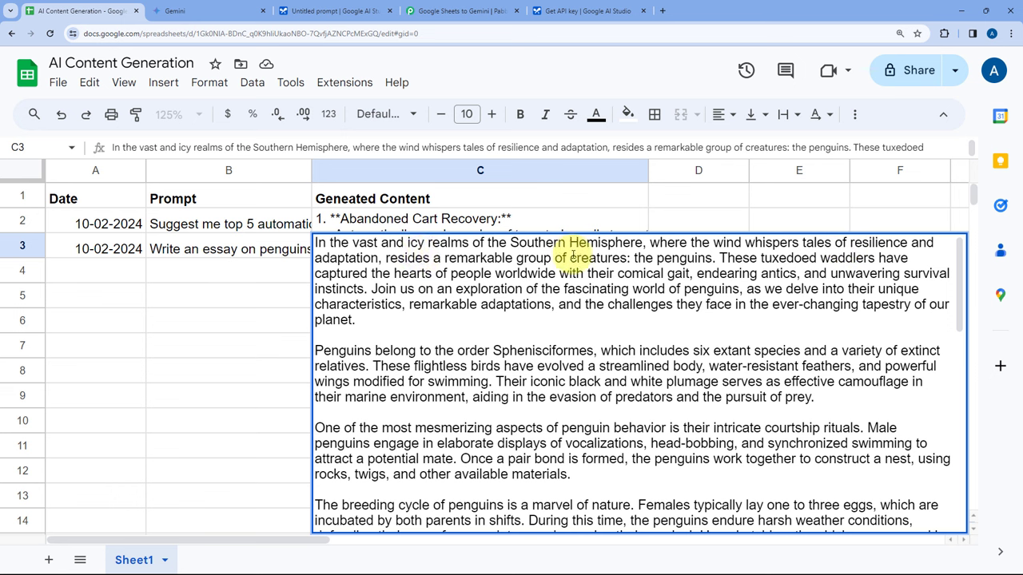
{"action": "scroll", "coordinate": [490, 291], "scroll_direction": "down", "scroll_amount": 5}
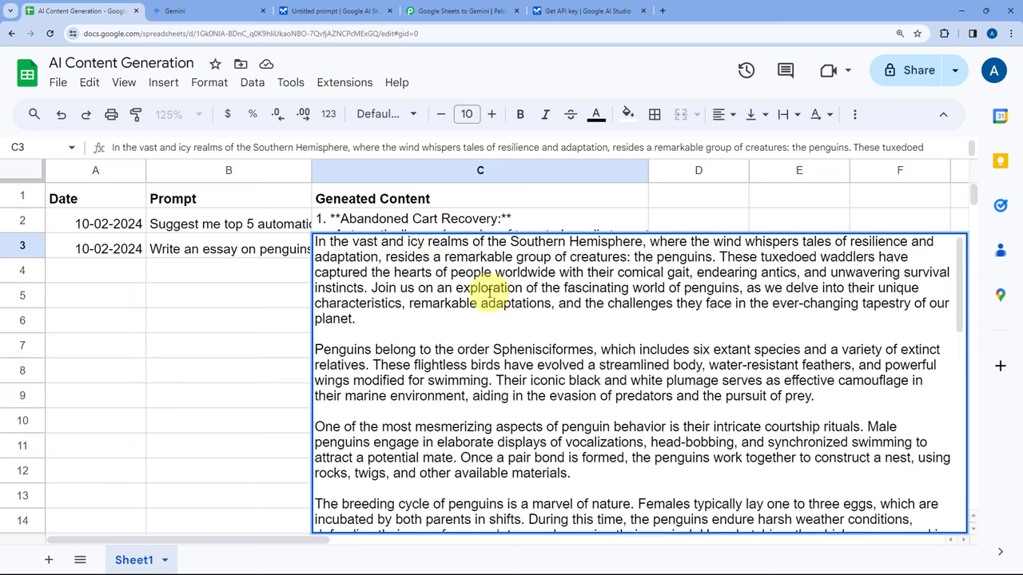
{"action": "left_click", "coordinate": [286, 264]}
{"action": "left_click", "coordinate": [278, 250]}
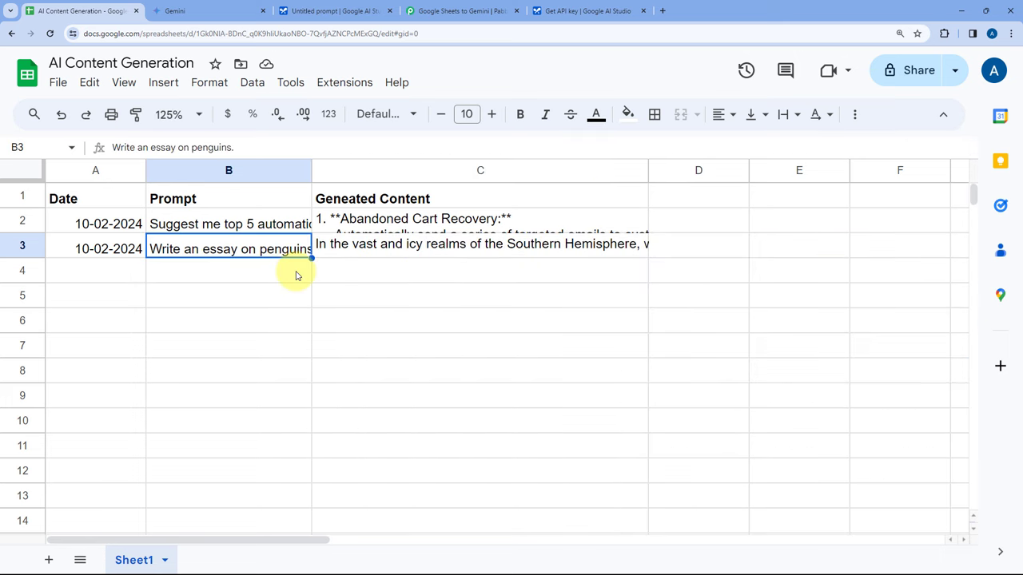
{"action": "left_click", "coordinate": [503, 10]}
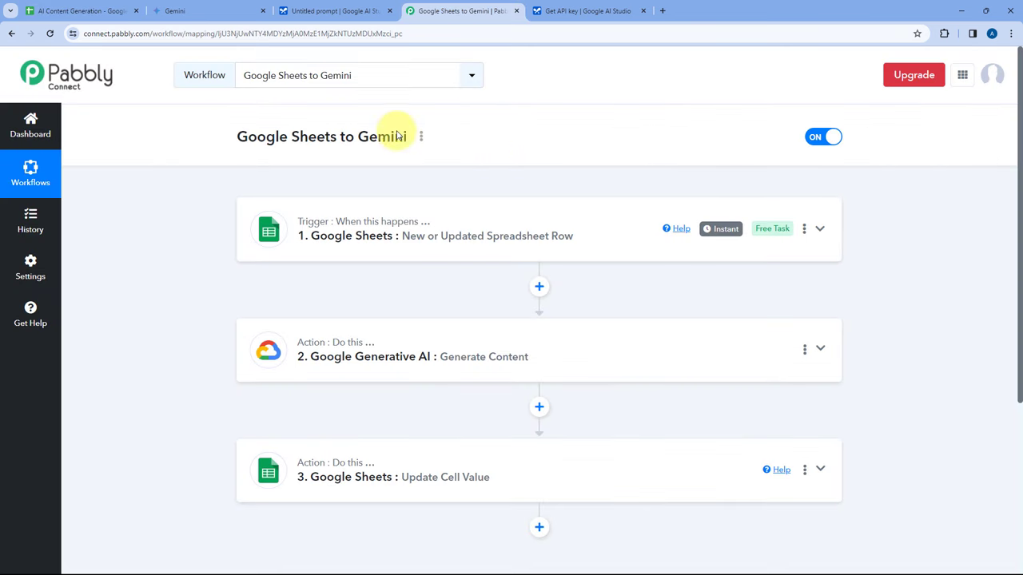